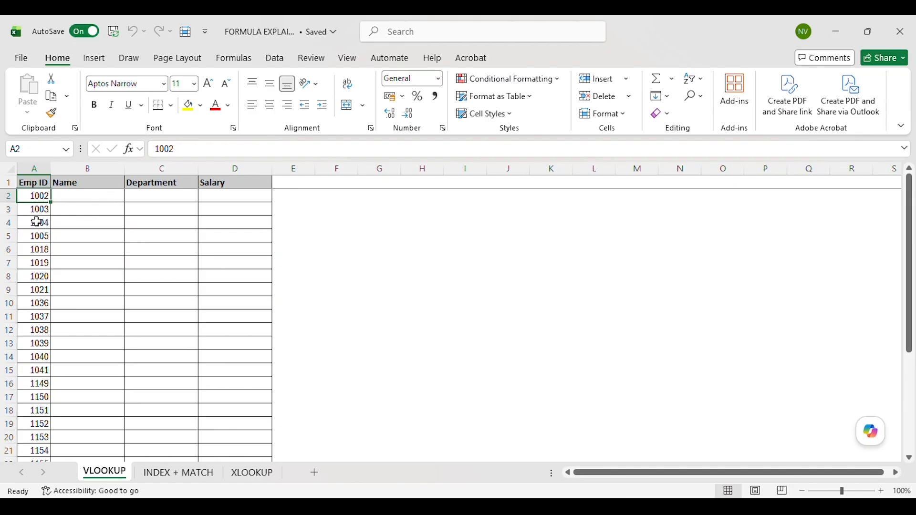
- Review the Emp ID list on the VLOOKUP sheet and the source table in the employee_dataset_401_rows workbook
left_click(38, 215)
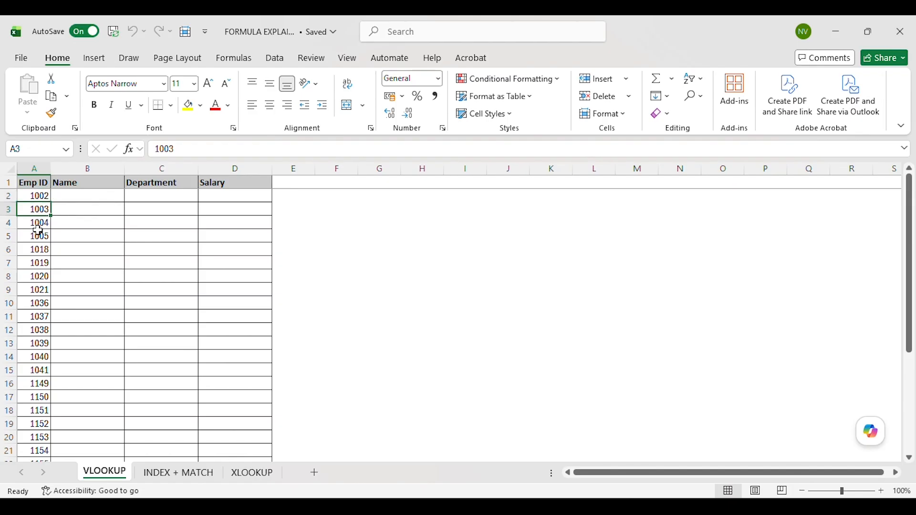
left_click_drag(38, 234, 32, 383)
scroll(32, 383, "down", 4)
scroll(33, 380, "up", 4)
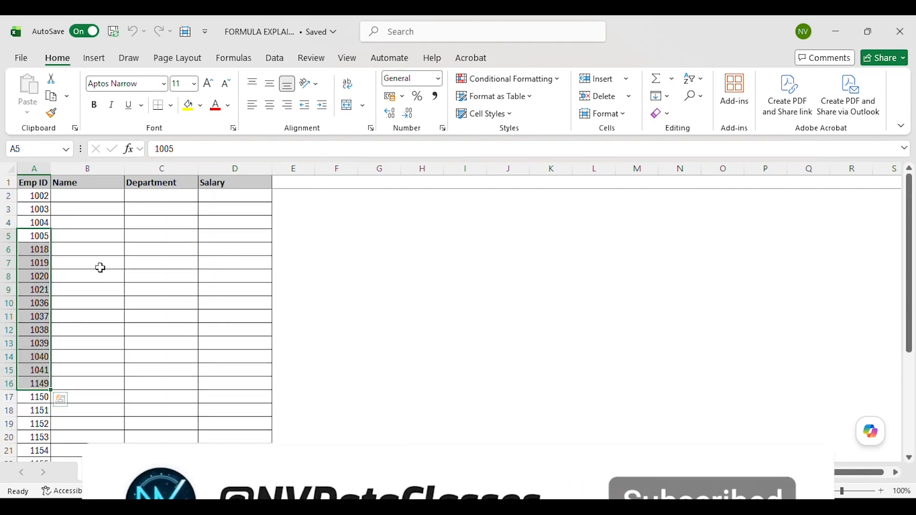
left_click_drag(36, 183, 472, 450)
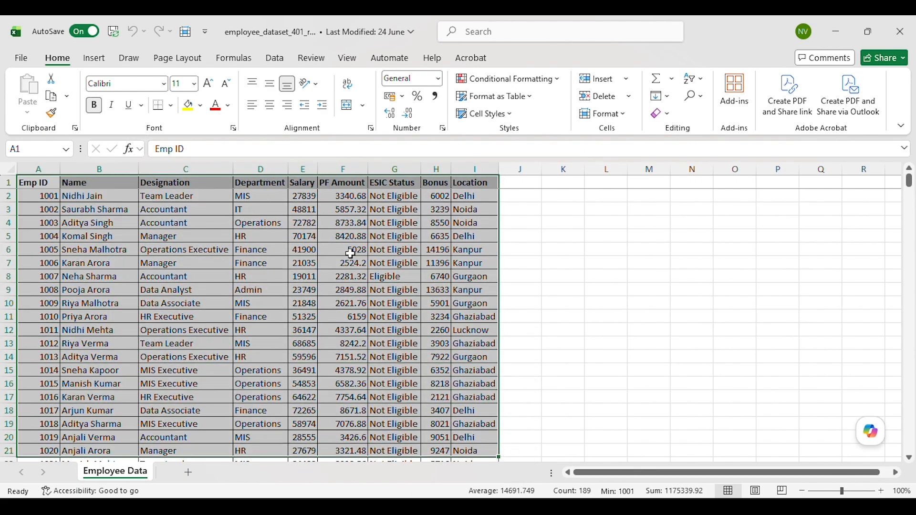
left_click_drag(246, 221, 239, 215)
left_click(185, 222)
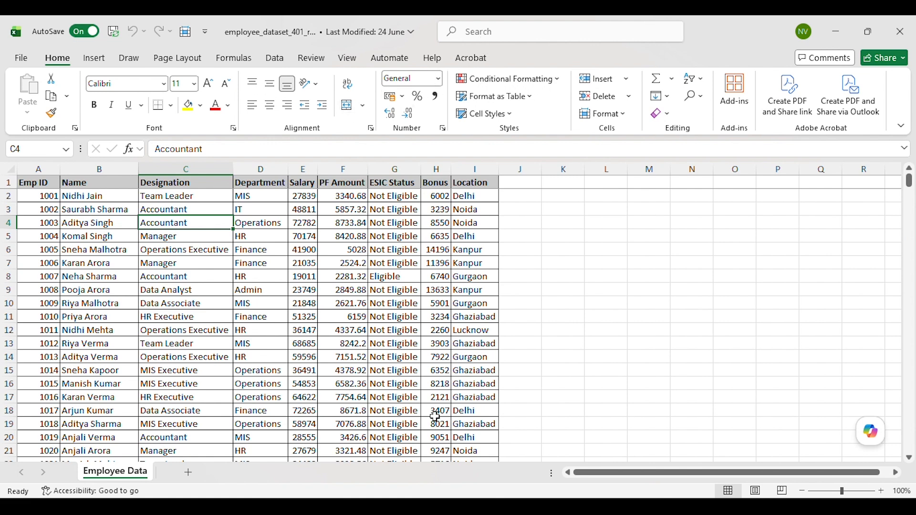
key("alt+Tab")
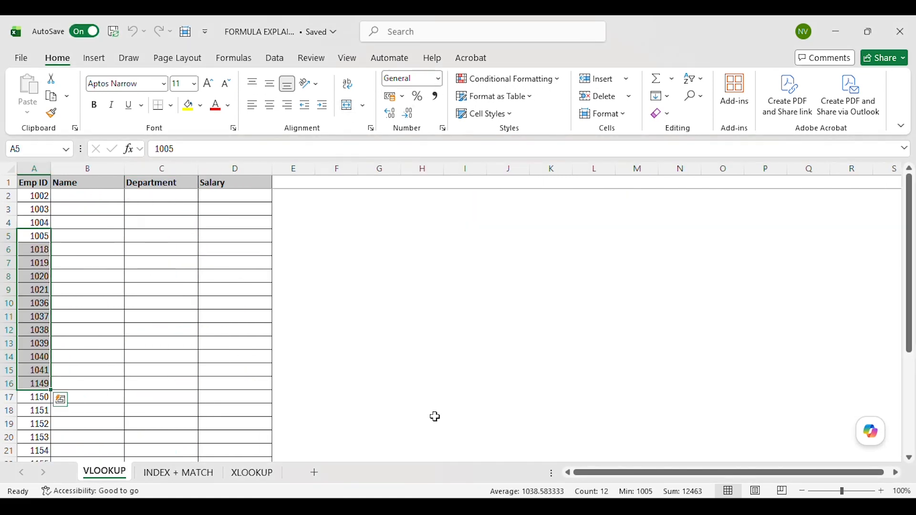
left_click(255, 472)
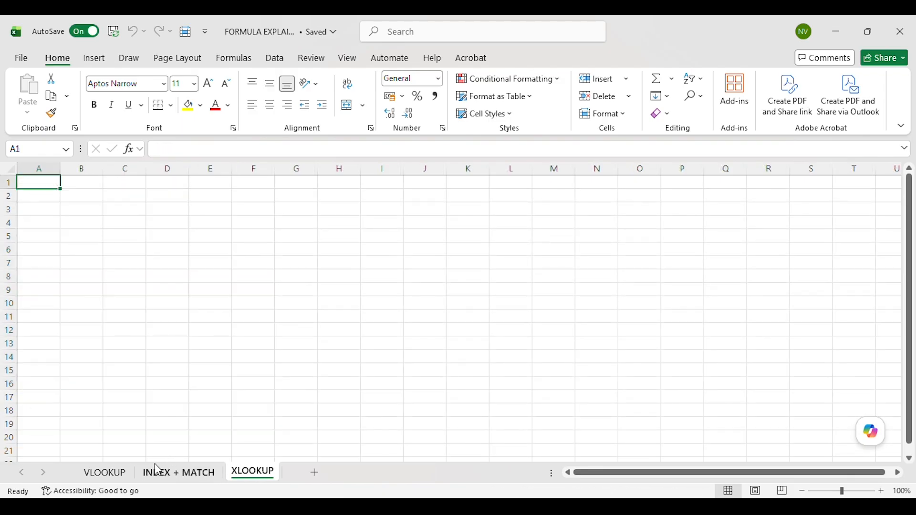
left_click(113, 474)
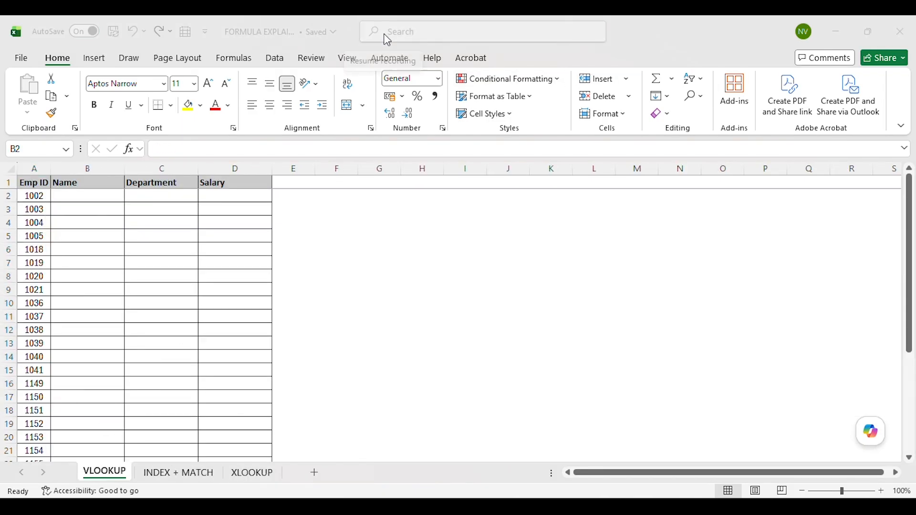
- Start a VLOOKUP formula in cell B2 under Name, with A2 as the lookup value
left_click(79, 195)
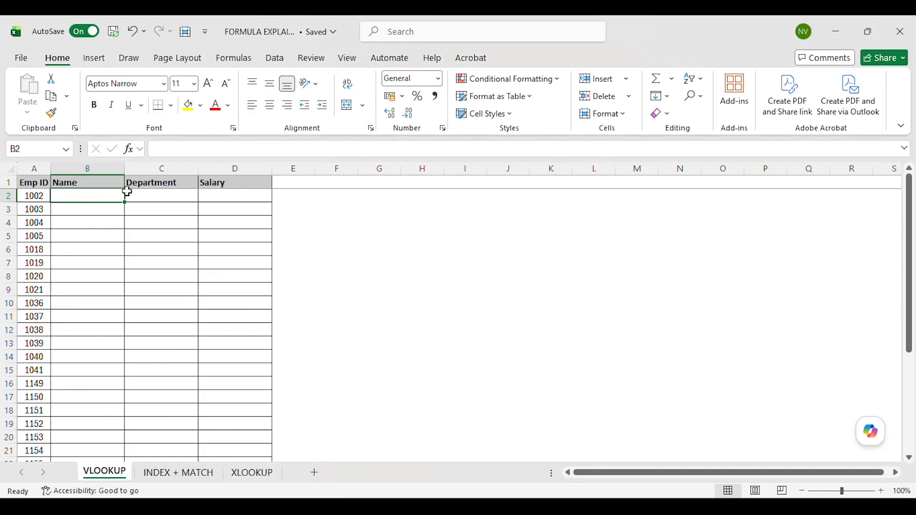
type("=")
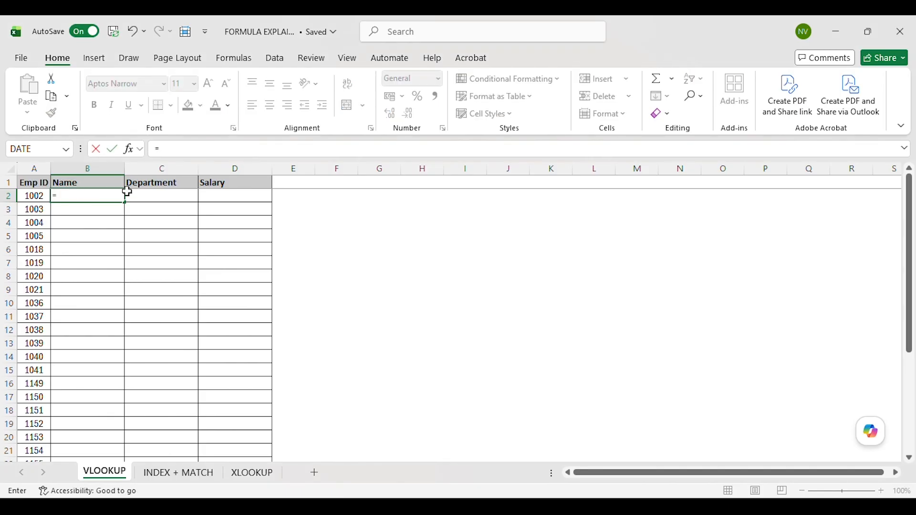
type("VLO")
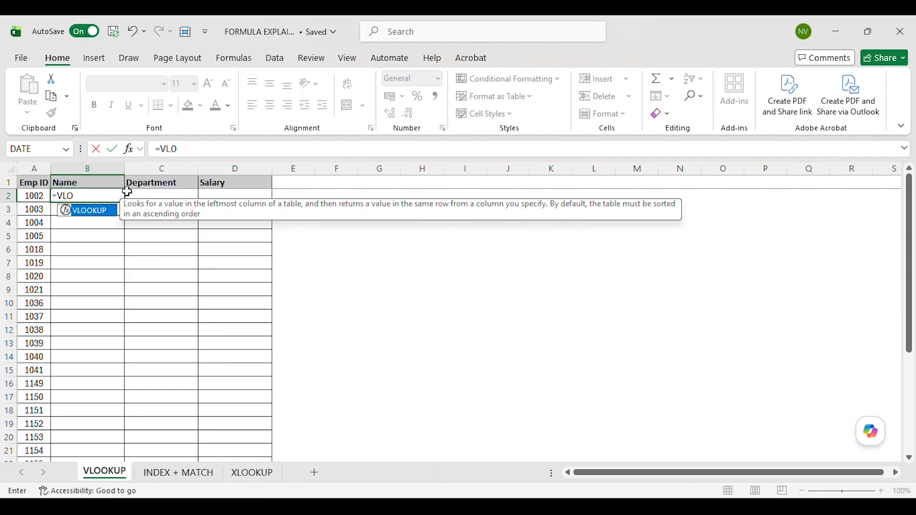
type("OKUP(")
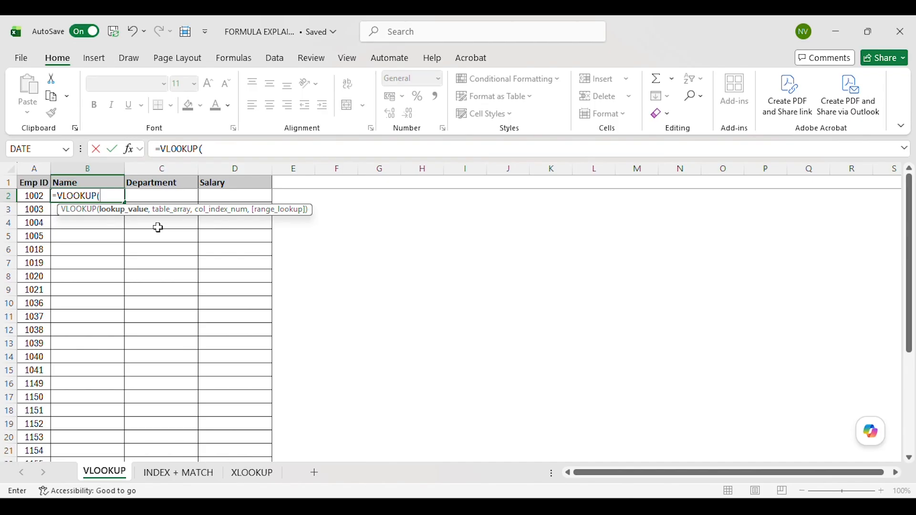
key("Left")
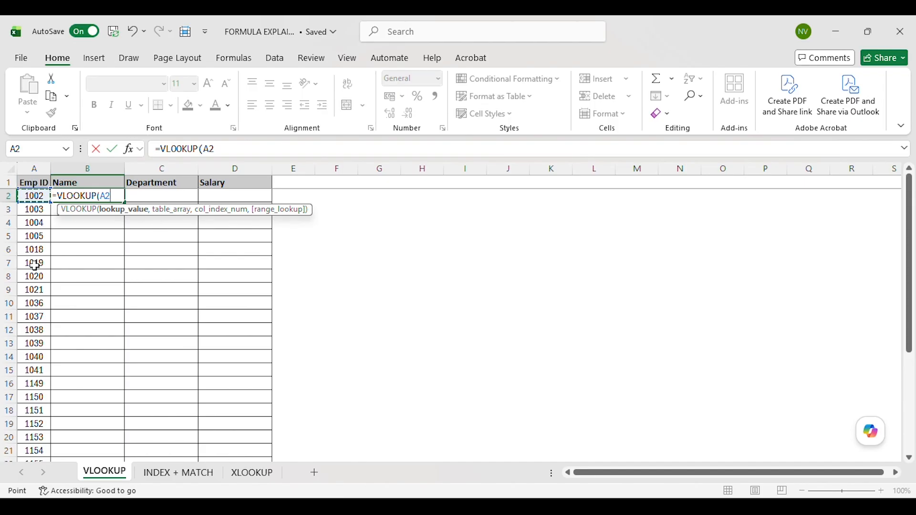
type(",")
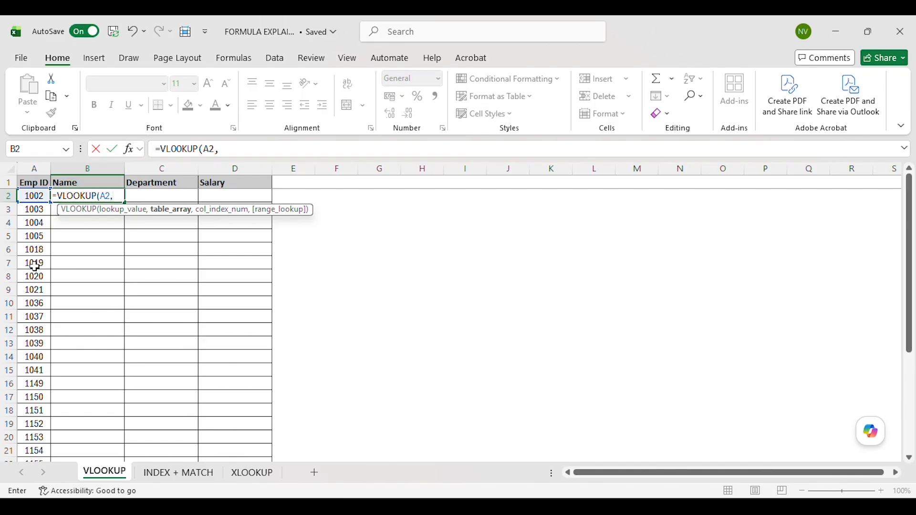
- Set the Name lookup's table array to columns $A:$B of the Employee Data sheet in employee_dataset_401_rows.xlsx
key("alt+Tab")
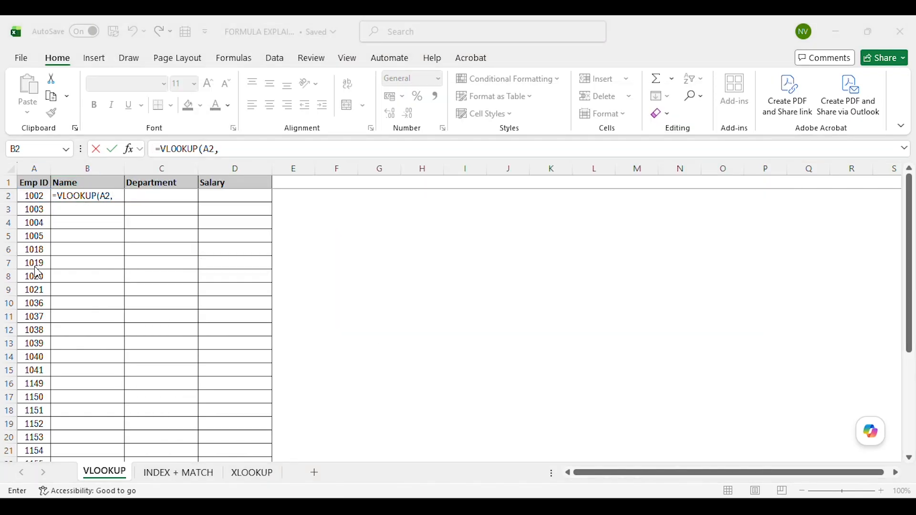
key("alt+Tab")
key("ctrl+Home")
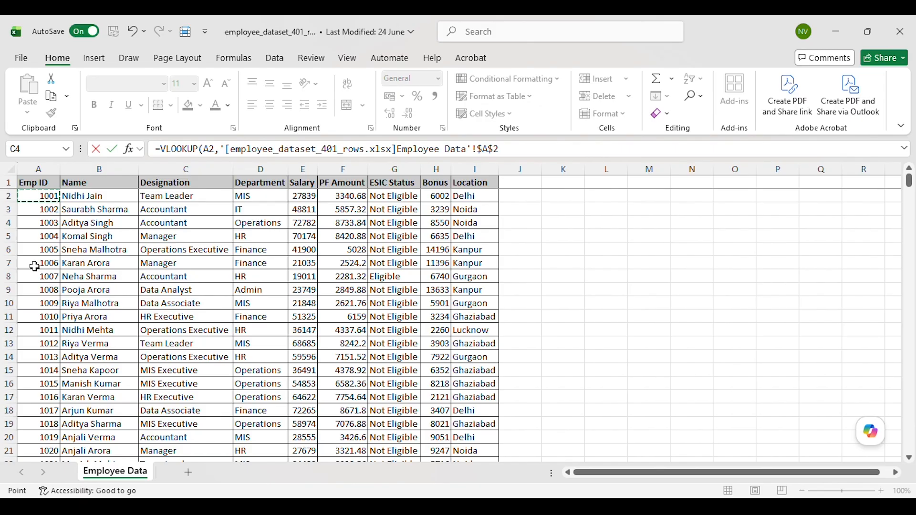
key("Up")
key("ctrl+space")
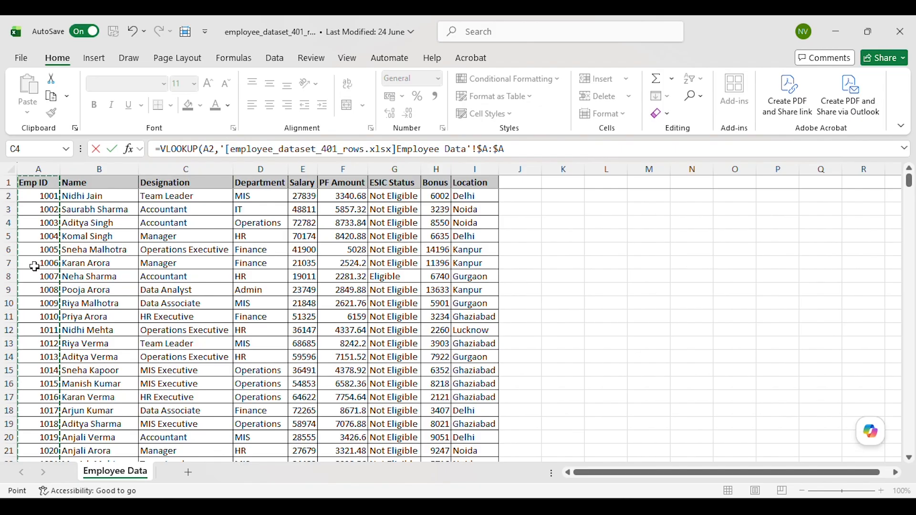
key("shift+Right")
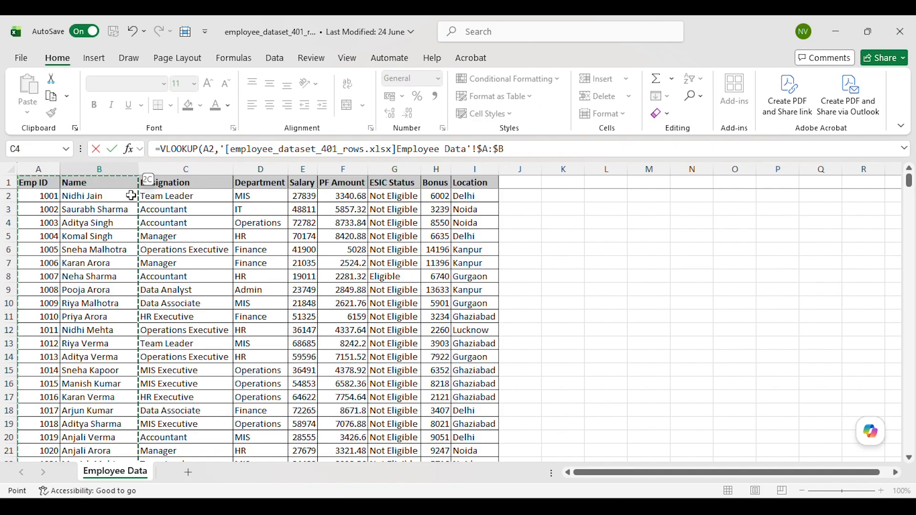
- Complete the Name VLOOKUP with column index 2 and range lookup 0, and enter the formula
type(",")
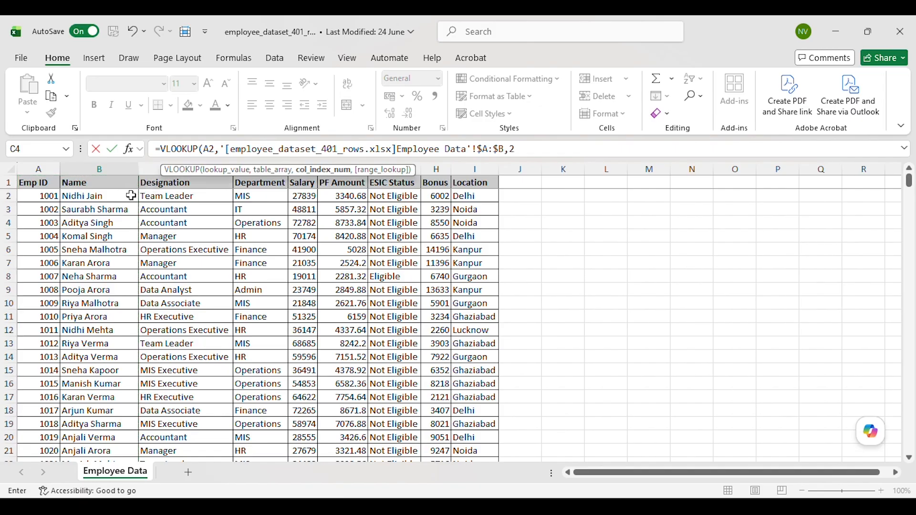
type("2,0")
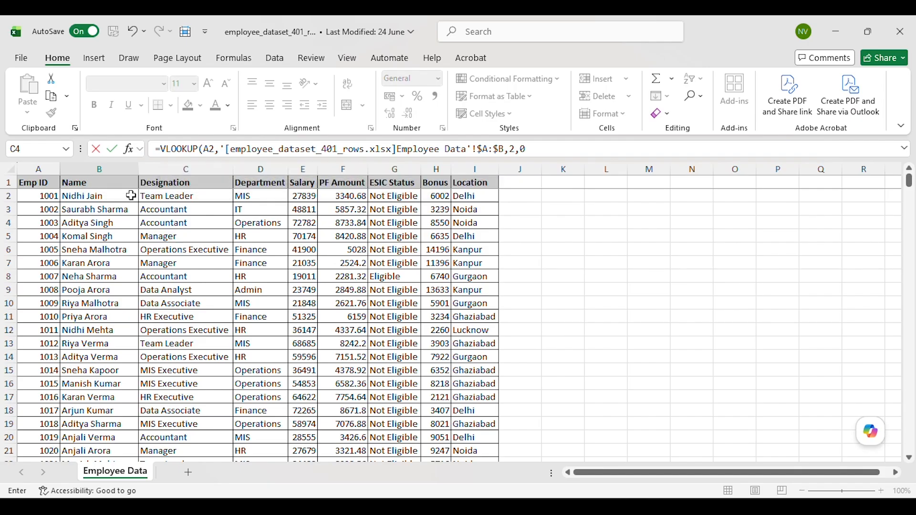
type(")")
key("Return")
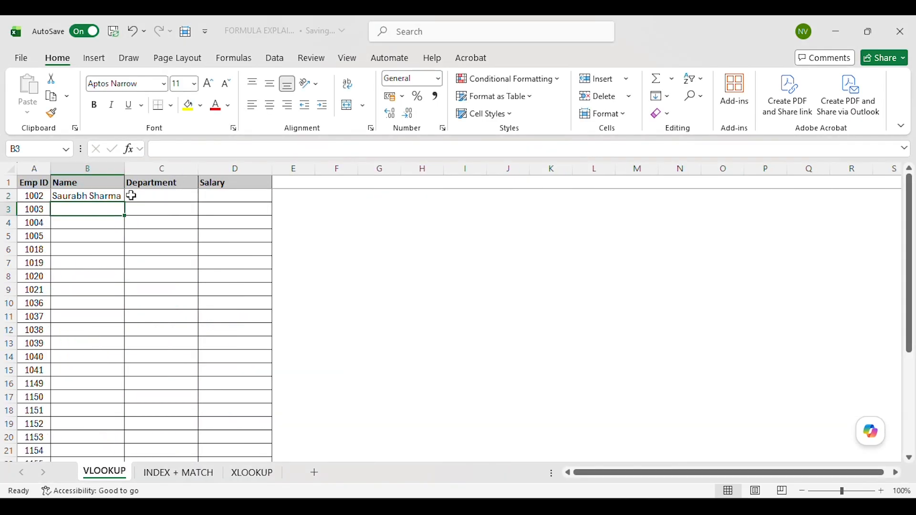
- Fill the VLOOKUP formula from B2 down the rest of the Name column
key("Left")
key("Right")
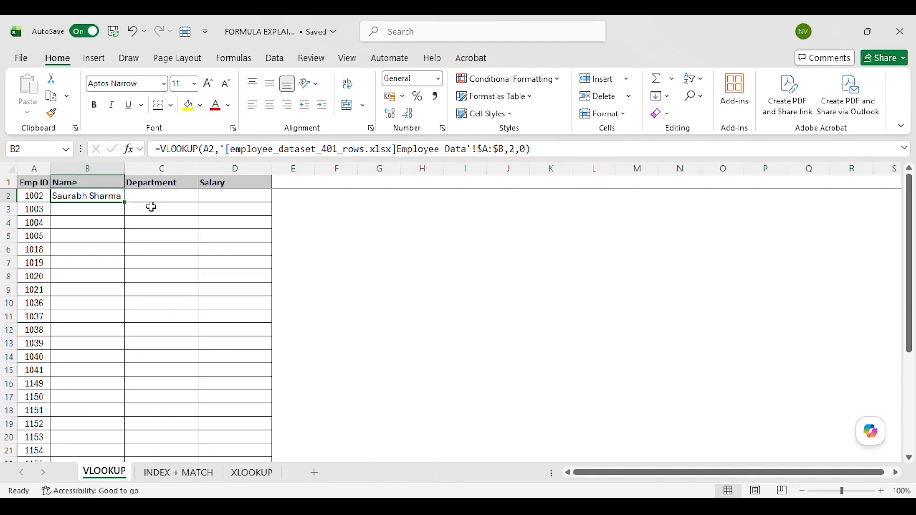
double_click(125, 203)
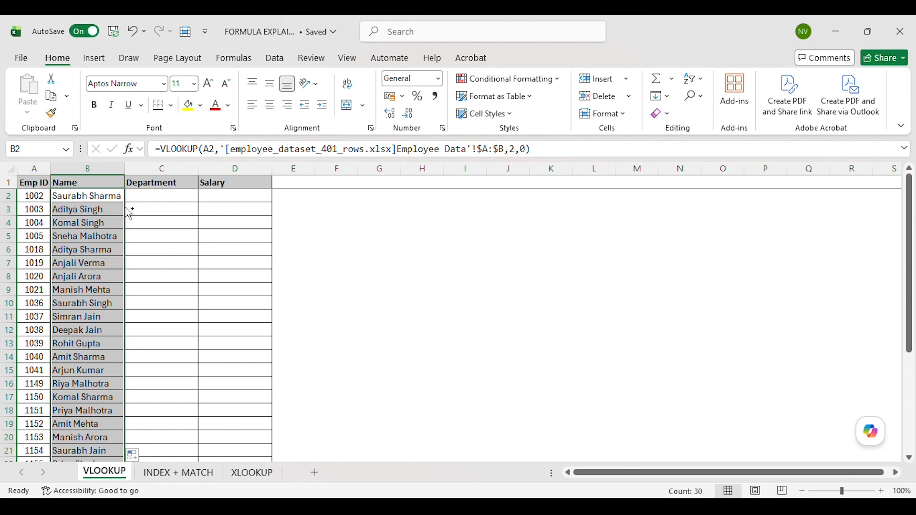
- Check the filled formulas near the end of the Name column and pick the Emp ID in A27 for verification
key("ctrl+Down")
key("Up")
key("Up")
key("Up")
key("Up")
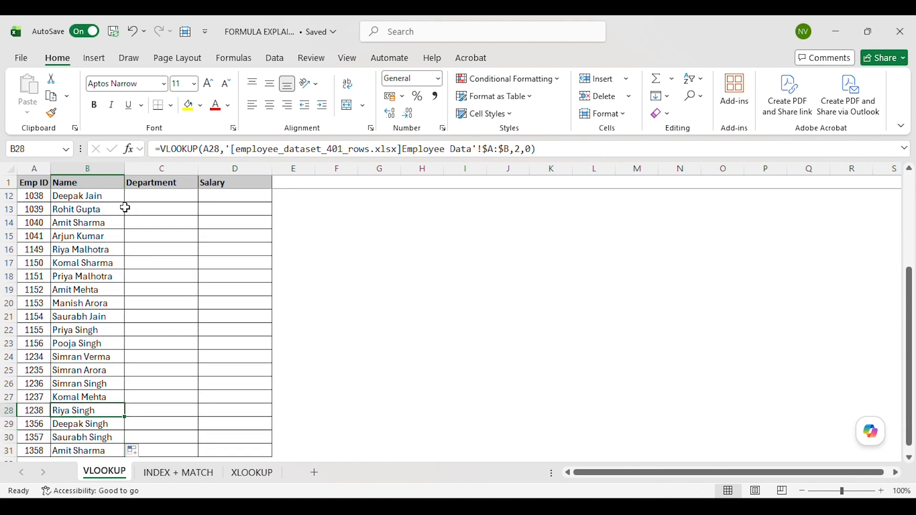
key("ctrl+c")
key("Left")
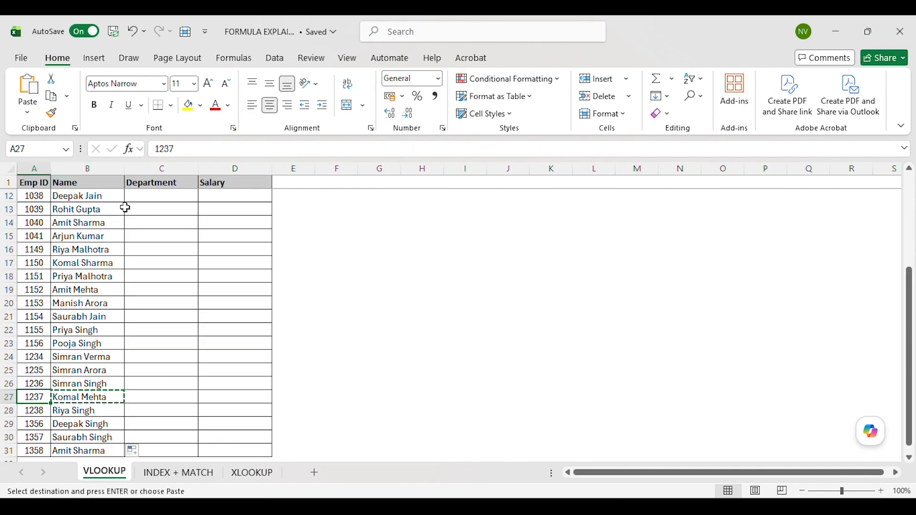
- Search the employee dataset for the Emp ID from A27 and compare its name with the lookup result in B27
key("alt+Tab")
key("ctrl+f")
key("ctrl+v")
key("Return")
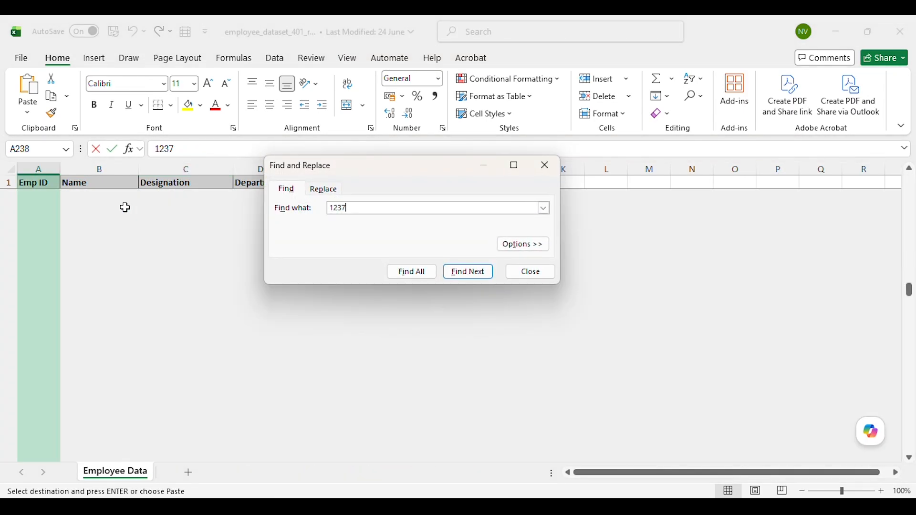
key("Escape")
key("Right")
key("Left")
key("Right")
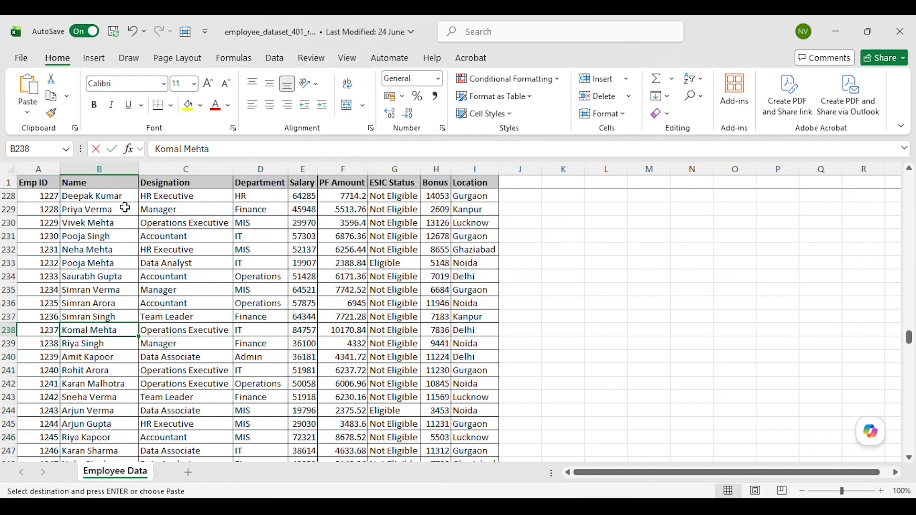
key("alt+Tab")
key("Right")
key("Right")
key("Left")
key("Left")
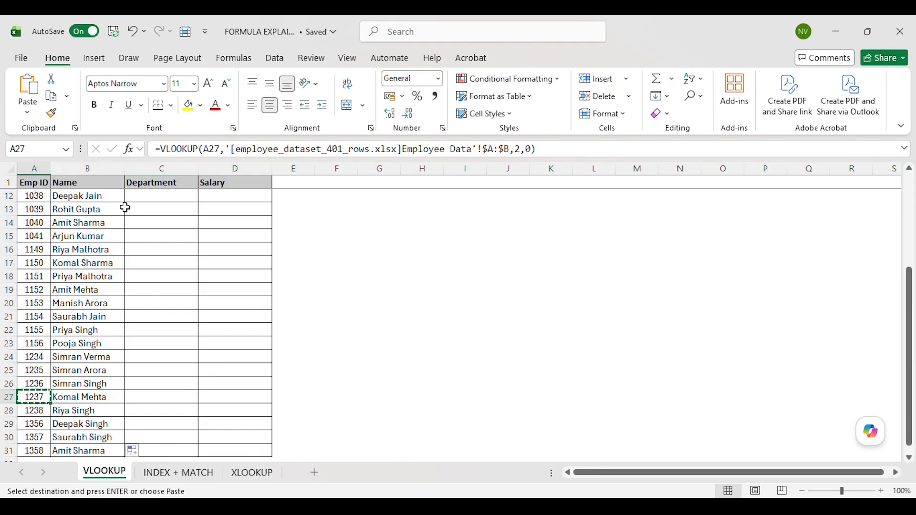
- Start a VLOOKUP formula in cell C2 under Department, with A2 as the lookup value
key("ctrl+Up")
key("Down")
key("Right")
key("Right")
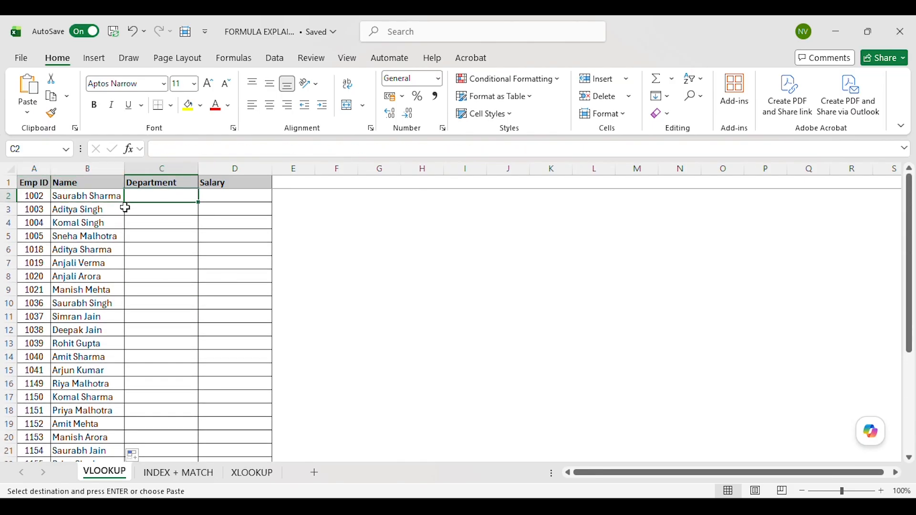
type("=")
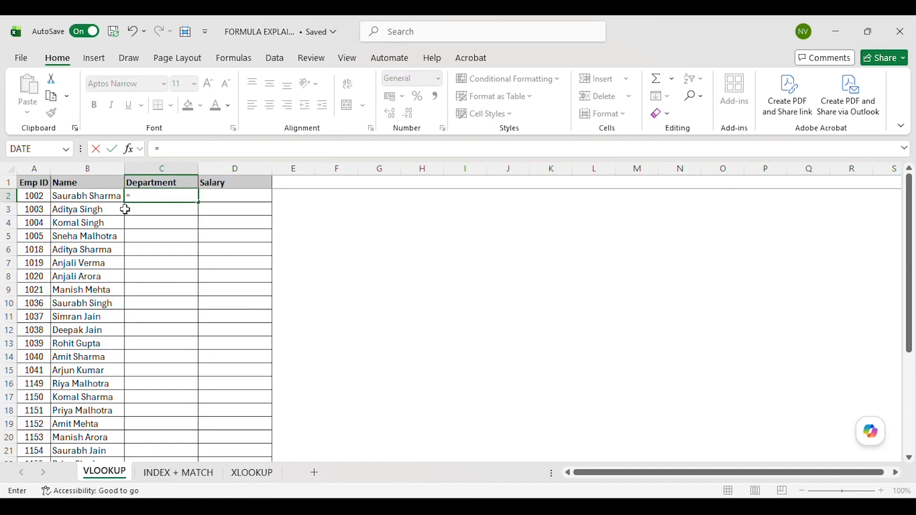
type("VLOOKUP")
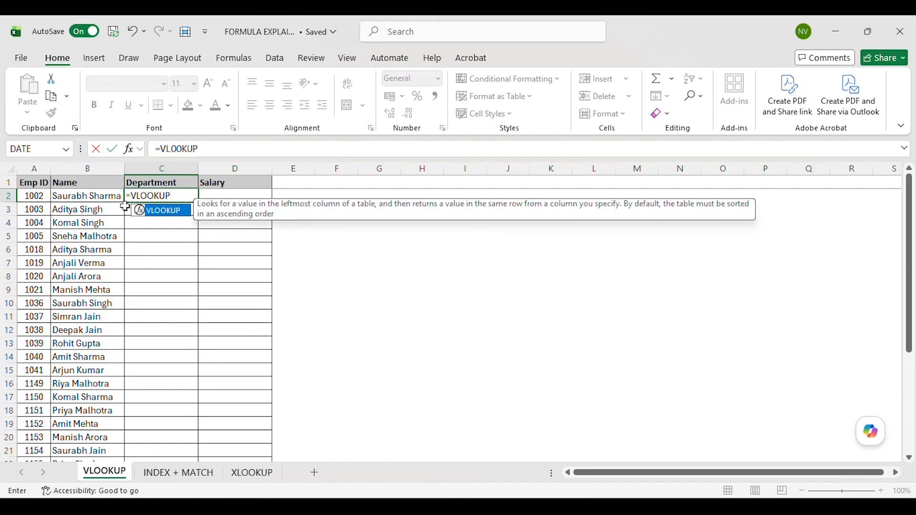
type("(")
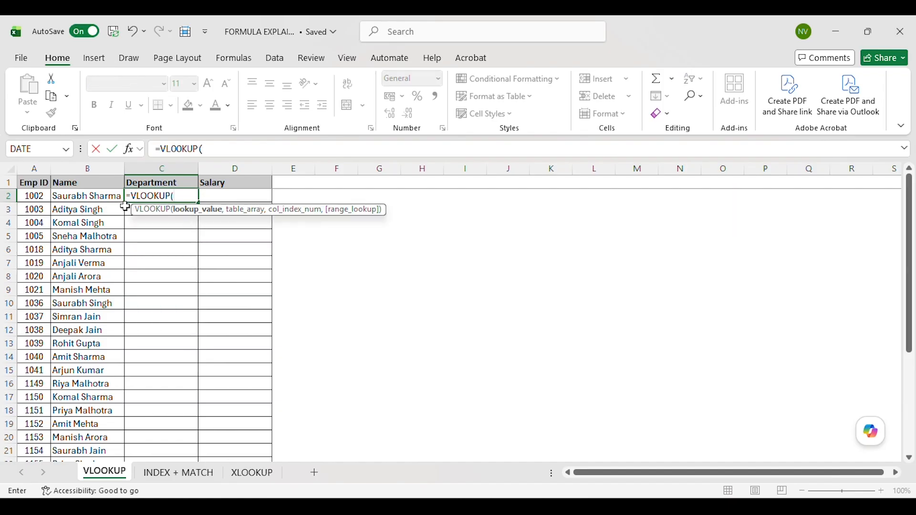
key("Left")
key("Left")
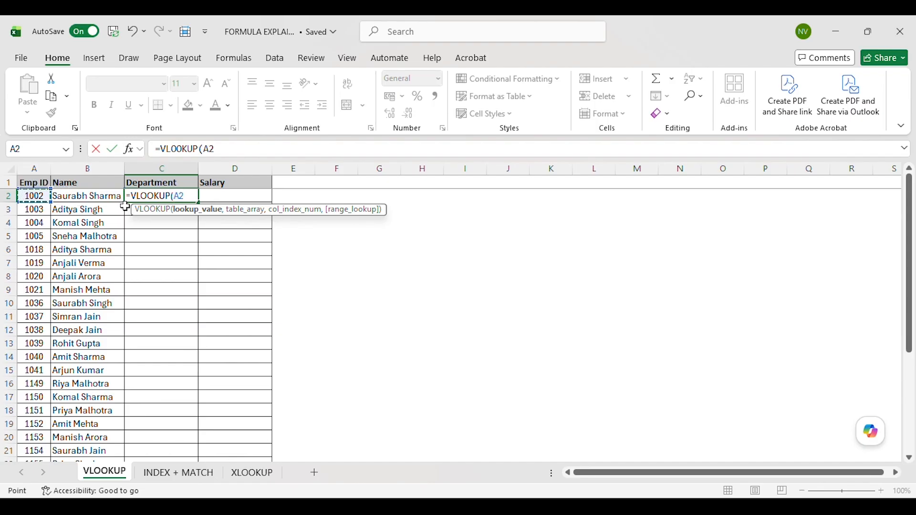
type(",")
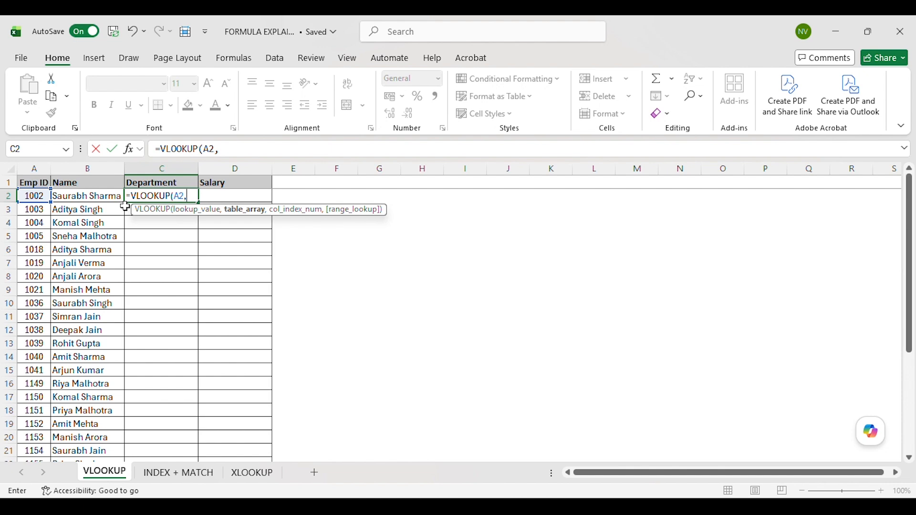
- Set the table array of the Department VLOOKUP to columns A:D of the Employee Data sheet in employee_dataset_401_rows.xlsx
key("ctrl+Tab")
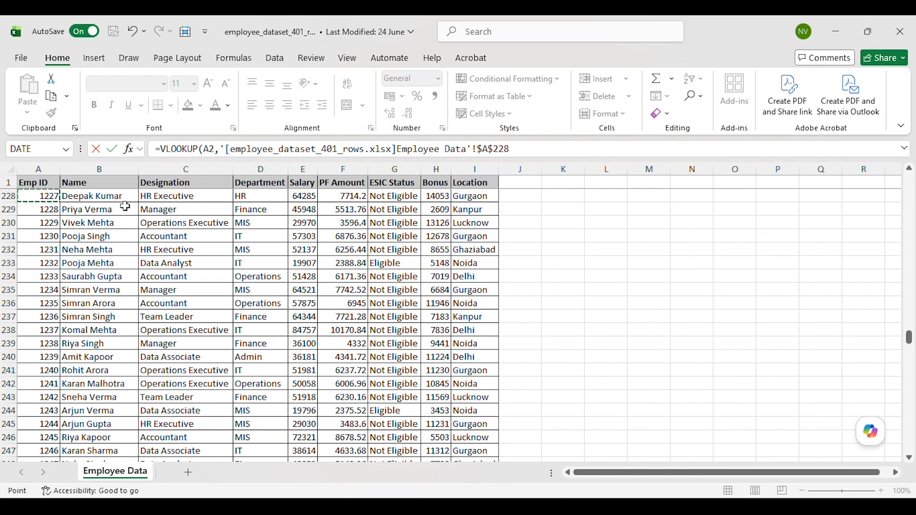
key("ctrl+space")
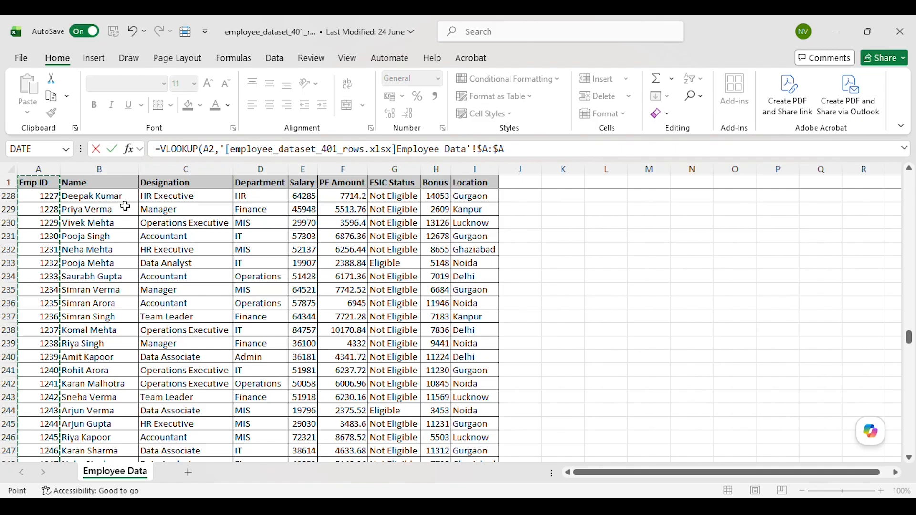
key("ctrl+Tab")
key("ctrl+Tab")
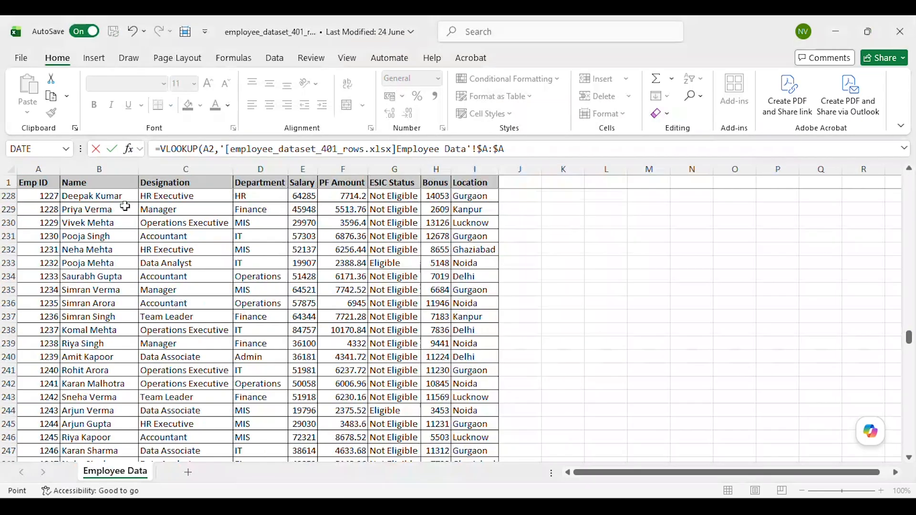
key("ctrl+shift+Right")
scroll(125, 206, "up", 6)
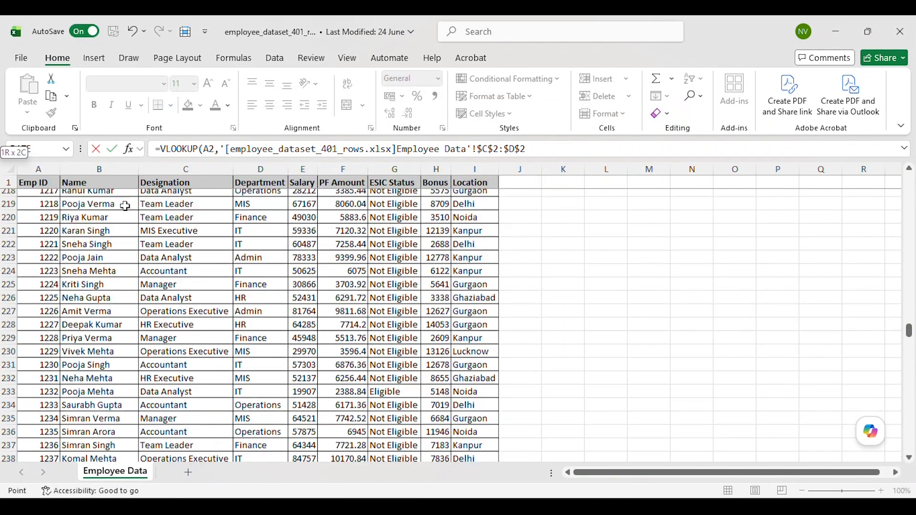
key("Page_Down")
key("ctrl+space")
key("shift+Right")
key("shift+Right")
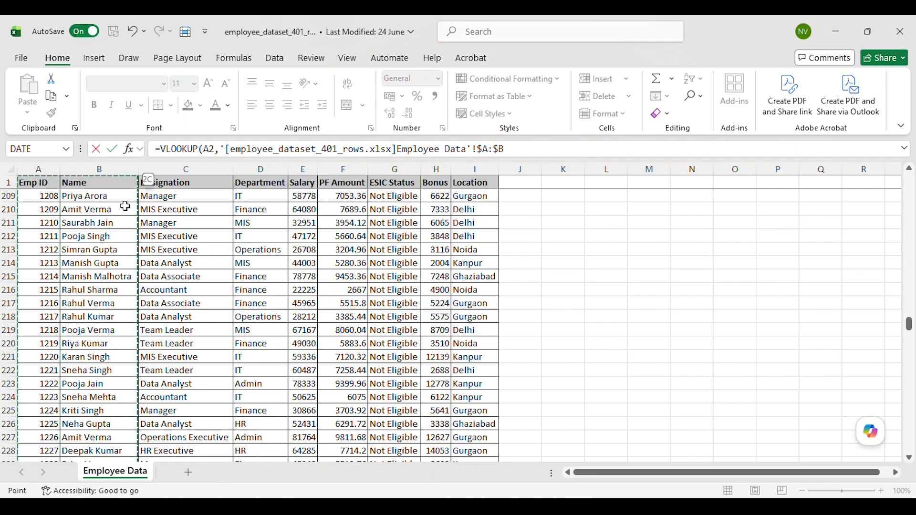
key("shift+Right")
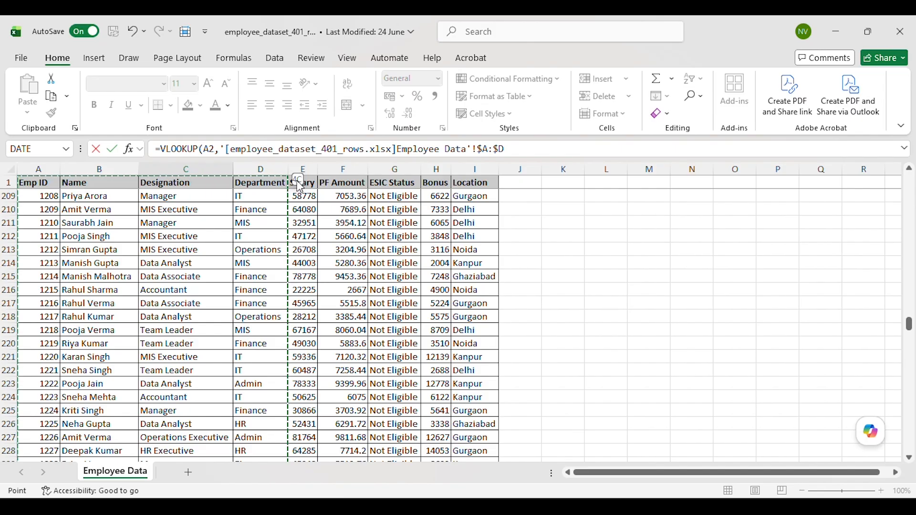
- Complete the Department VLOOKUP in C2 with column index 4 and exact match 0
type(",")
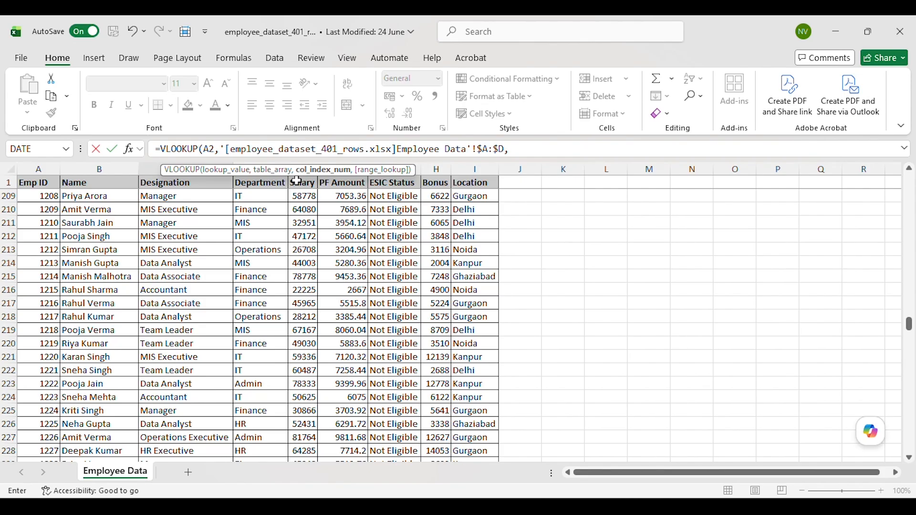
type("0")
key("BackSpace")
type("4,")
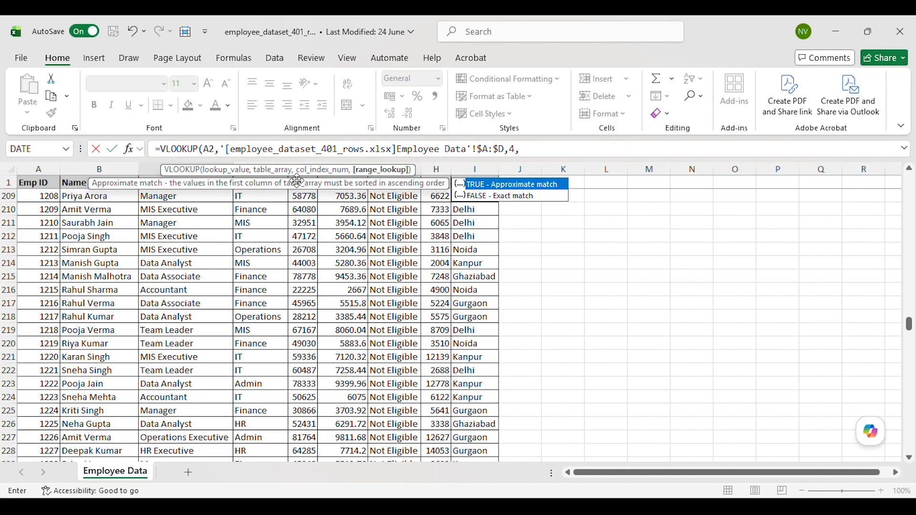
type("0)")
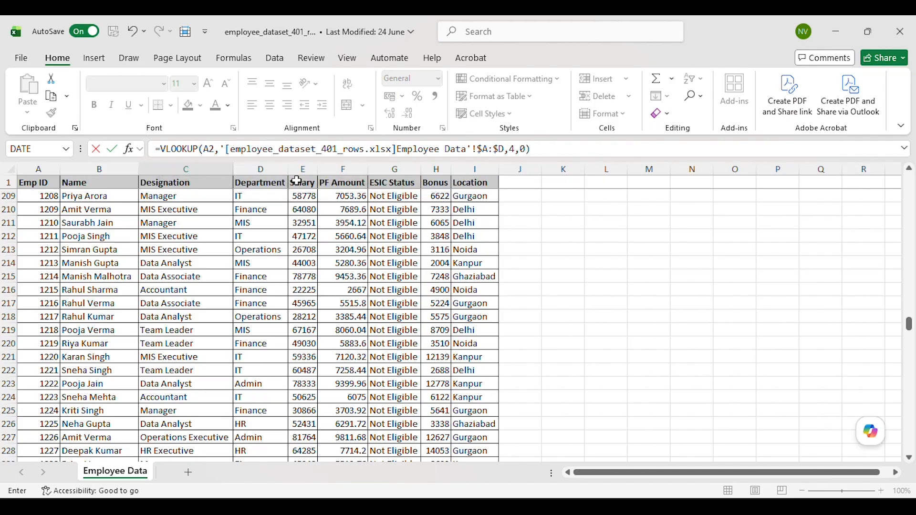
key("Return")
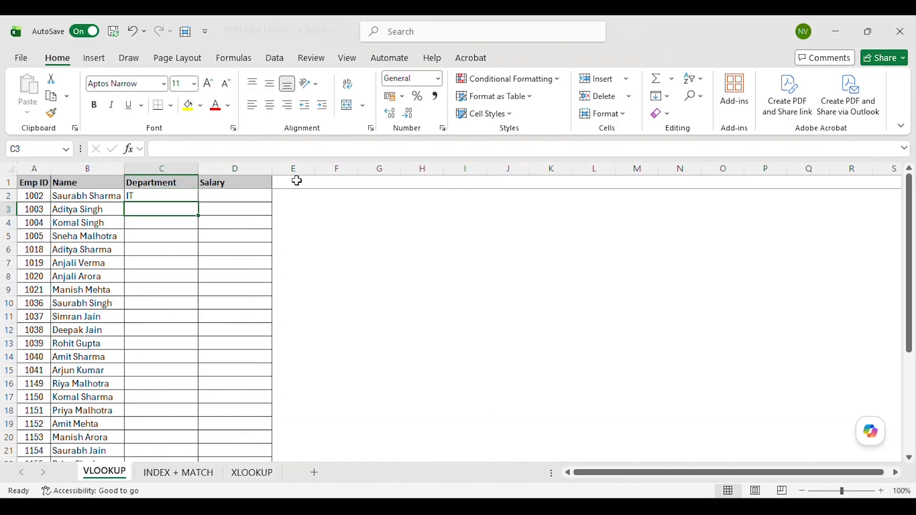
- Compare the Department lookup result for Emp ID 1002 with that employee's row in the employee dataset workbook
key("Up")
key("Left")
key("Right")
key("Left")
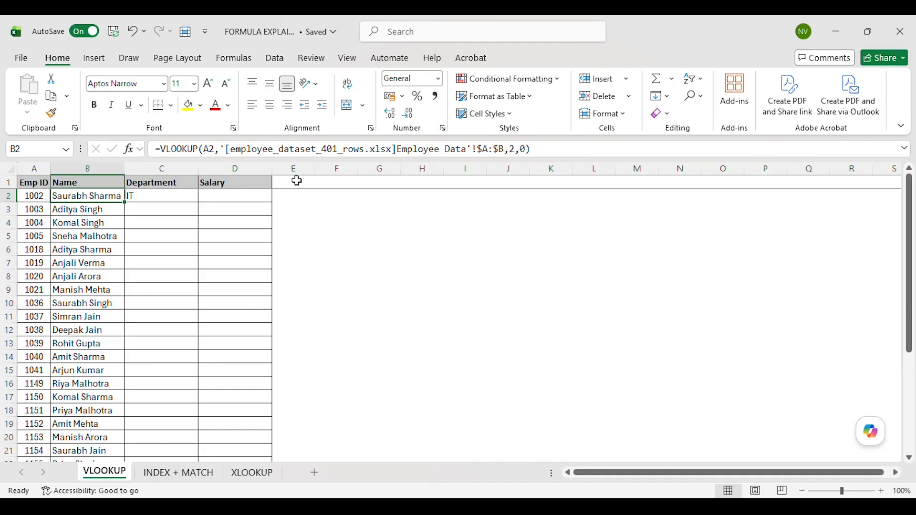
key("alt+Tab")
key("Down")
key("ctrl+Up")
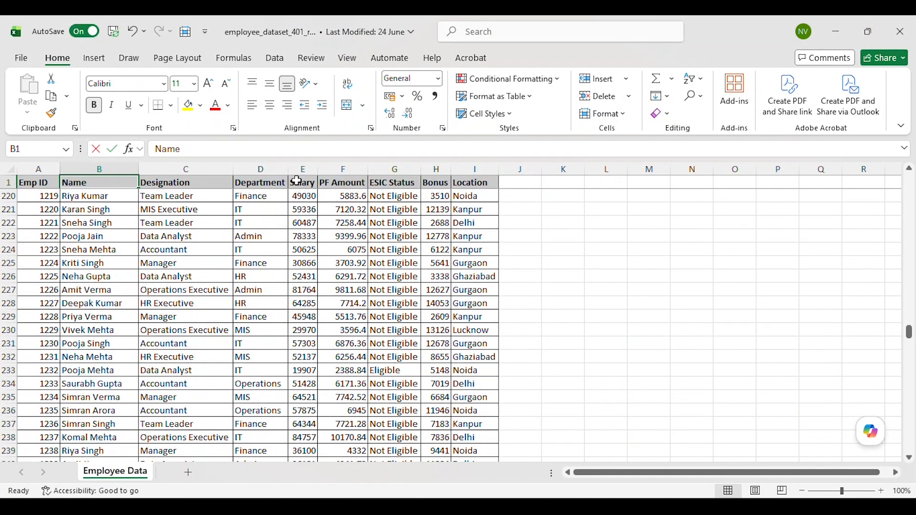
key("Down")
key("Right")
key("Right")
key("Down")
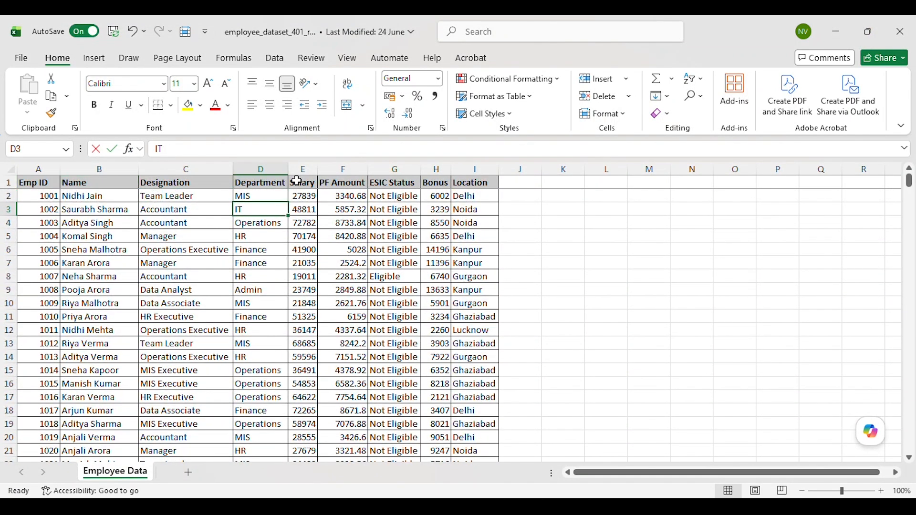
- Return to the VLOOKUP sheet and fill the formula from C2 down the rest of the Department column
key("alt+Tab")
key("Right")
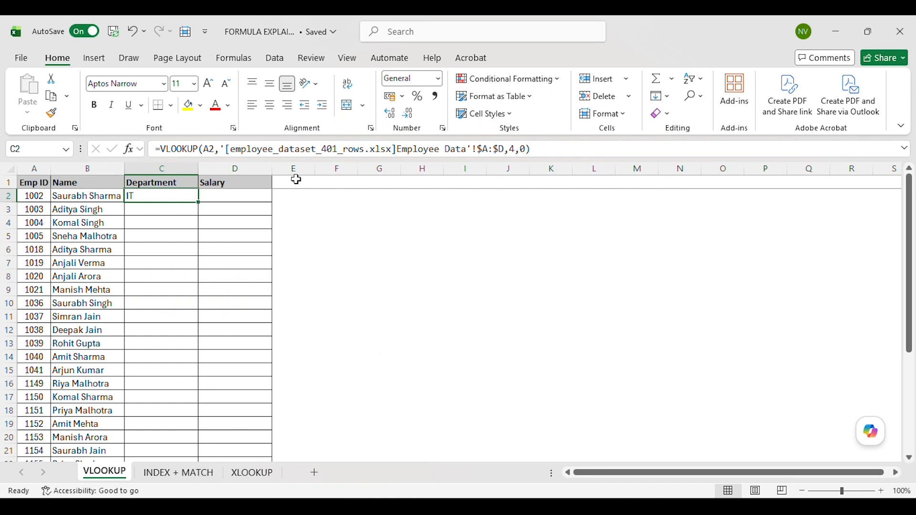
left_click_drag(199, 203, 200, 204)
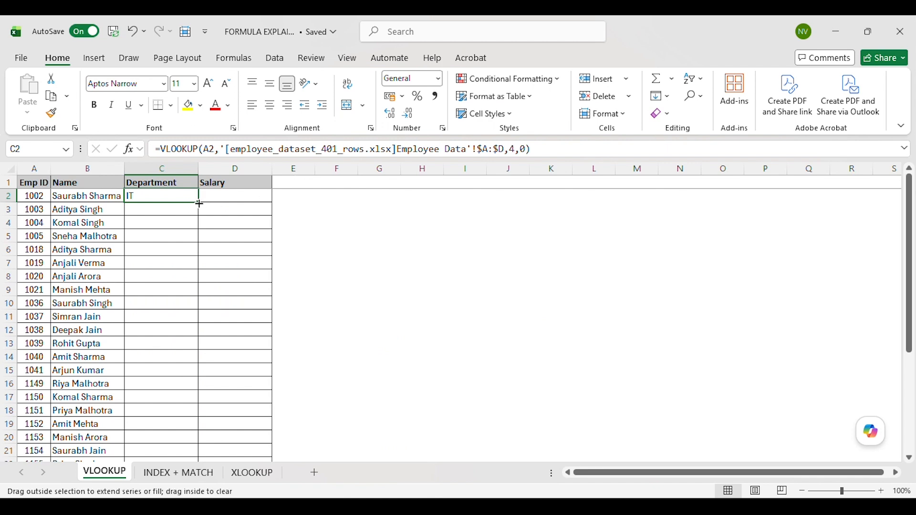
double_click(200, 204)
- Start a VLOOKUP formula in cell D2 under Salary, with A2 as the lookup value
left_click(213, 196)
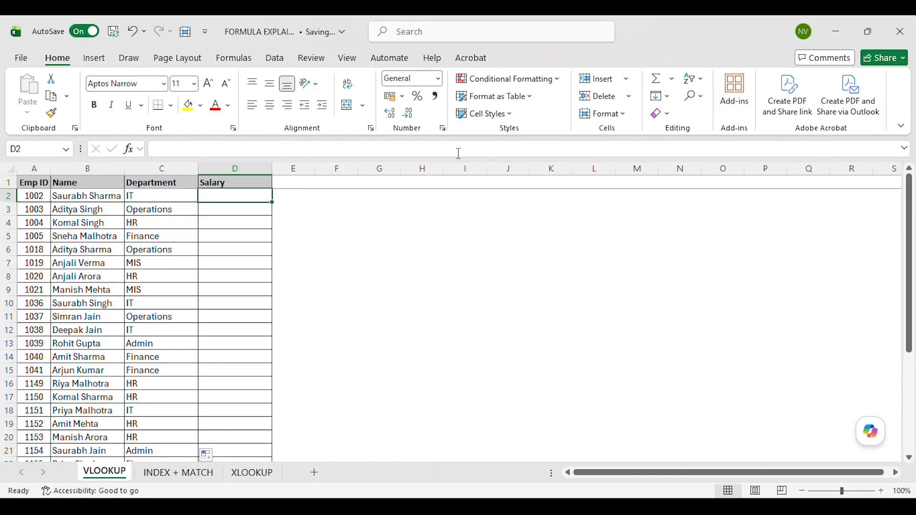
type("=V")
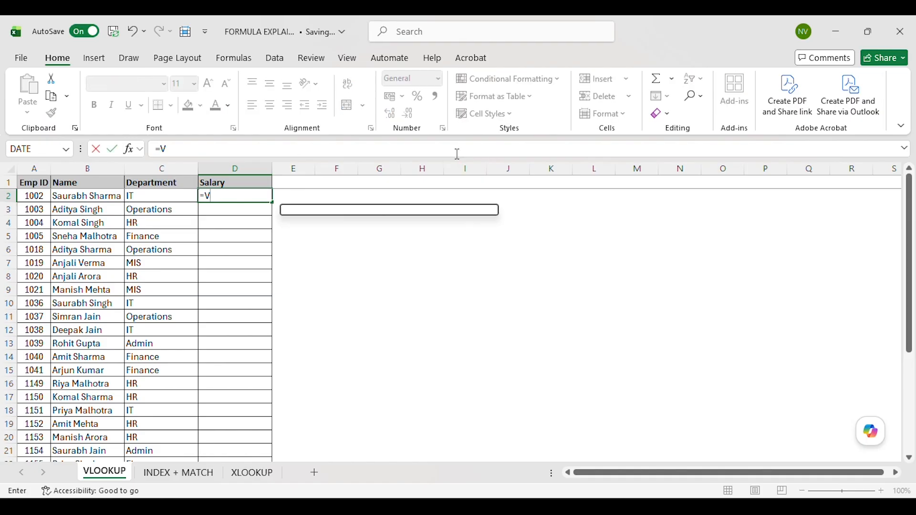
type("LOOKUP")
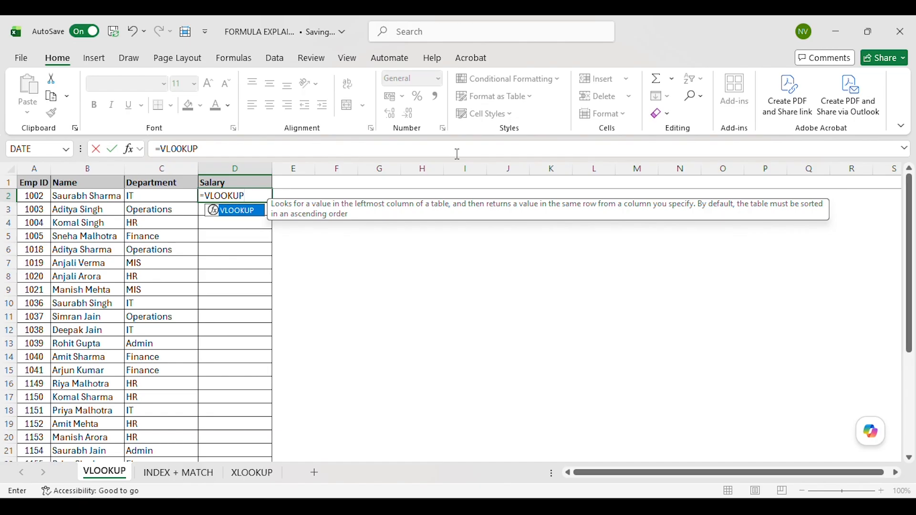
type("(")
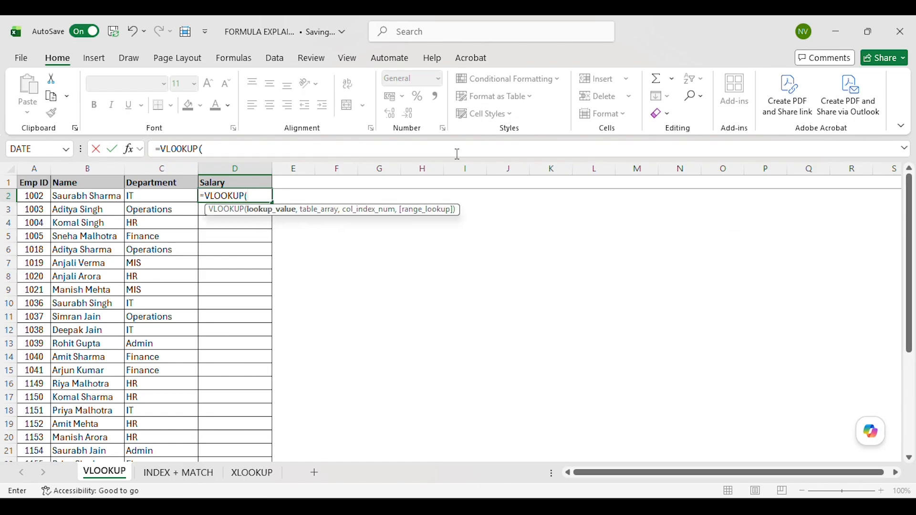
key("Left")
key("Left")
key("Left")
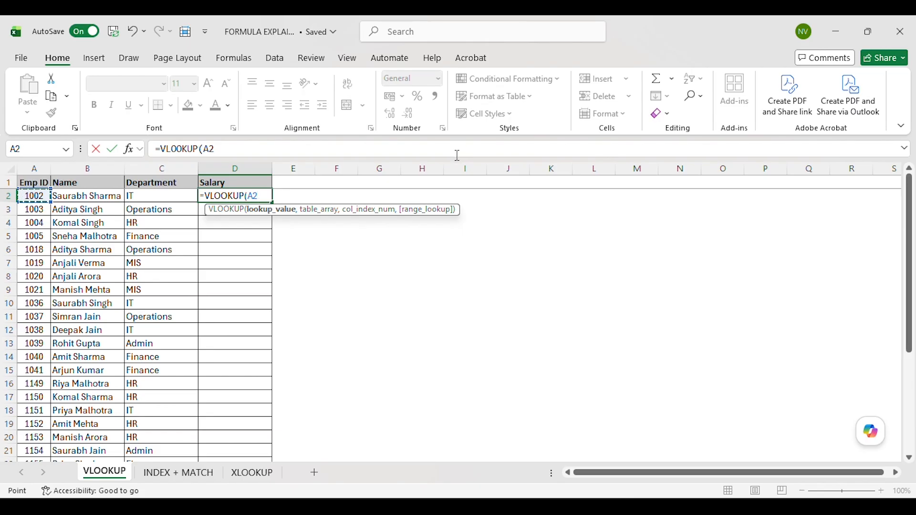
type(",")
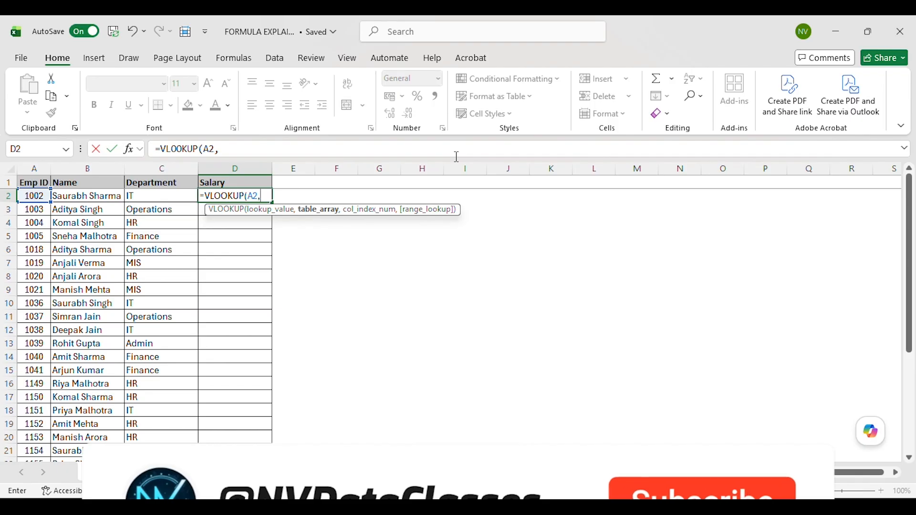
key("ctrl+Tab")
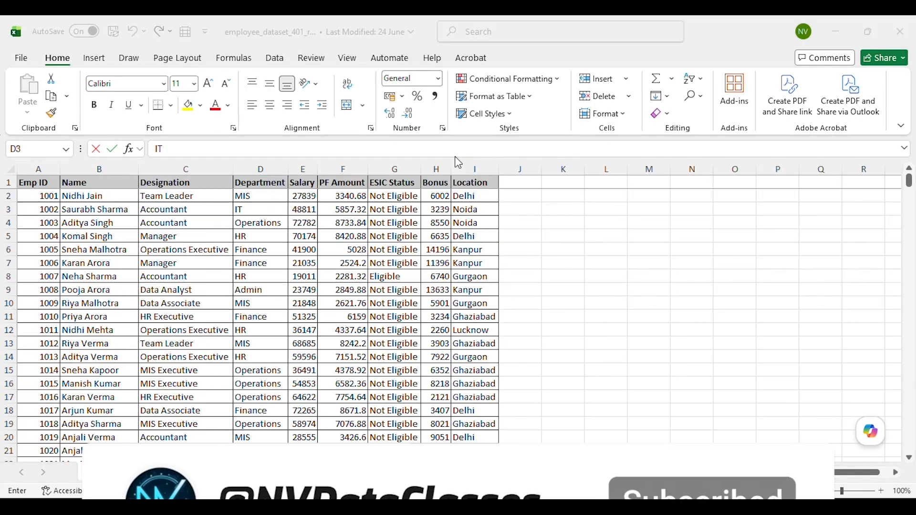
key("Up")
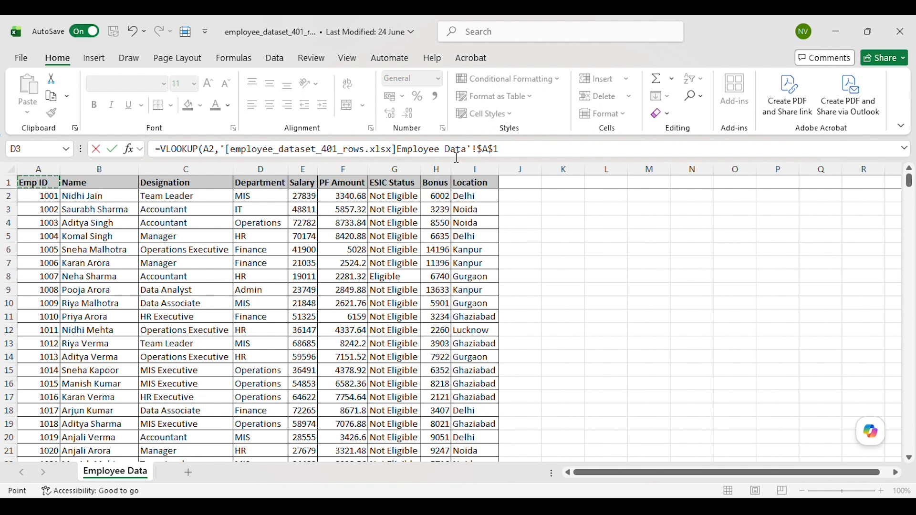
key("ctrl+space")
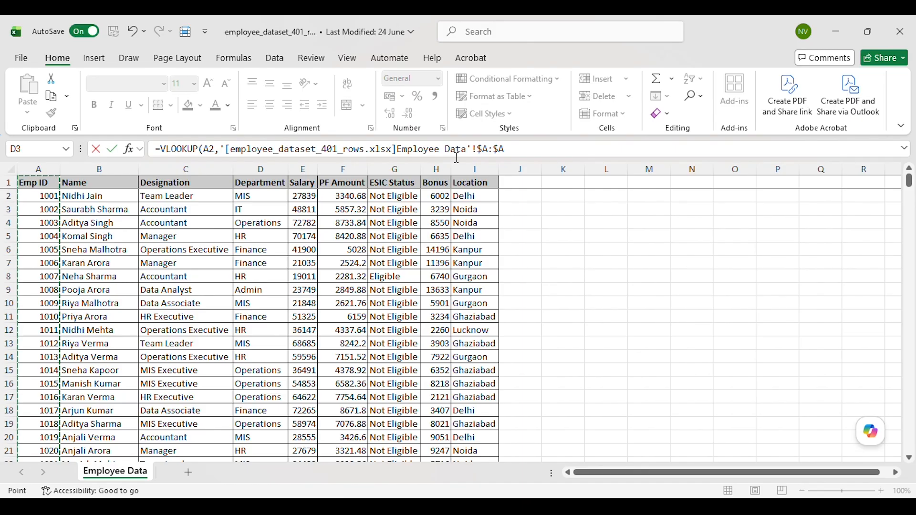
key("shift+Right")
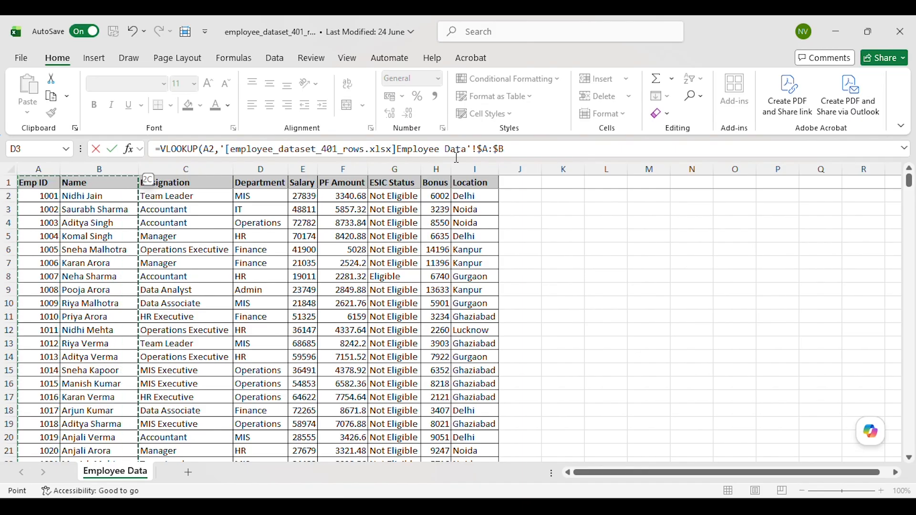
key("shift+Right")
key("shift+Right")
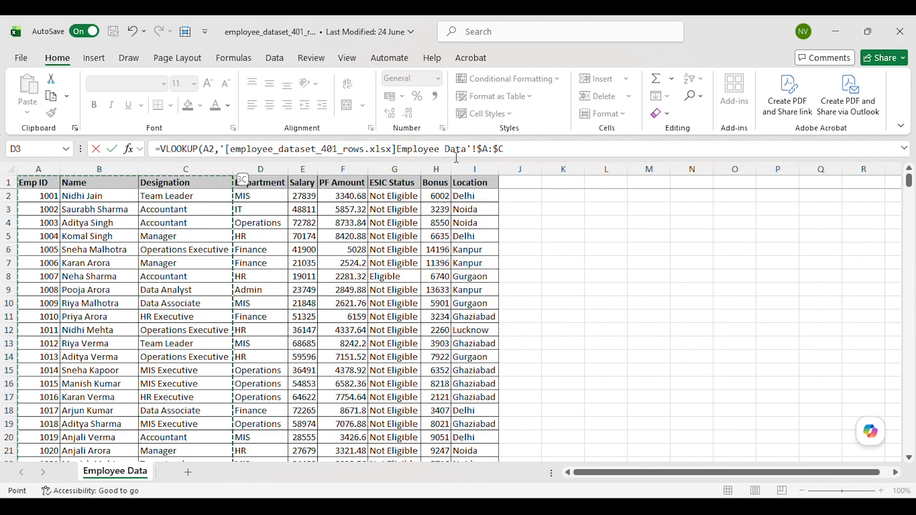
key("alt+Tab")
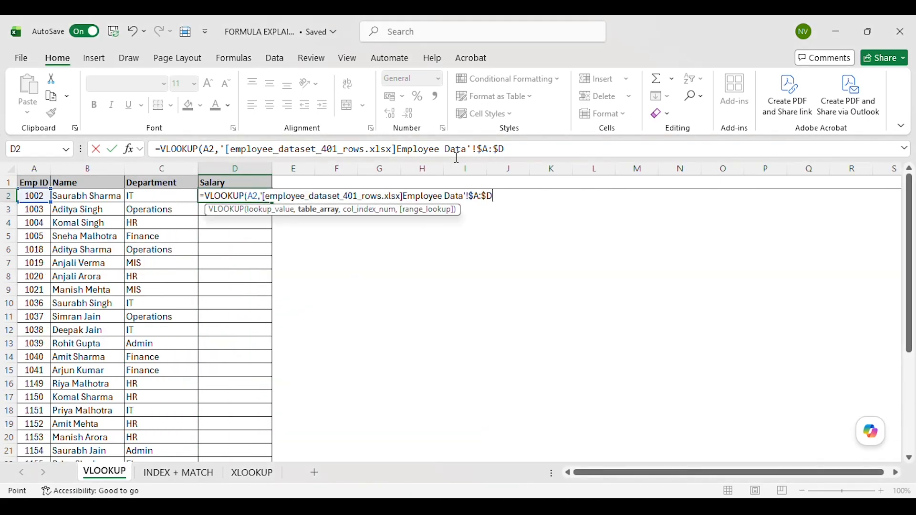
- Set the table array of the Salary VLOOKUP to columns A:E of the Employee Data sheet in the dataset workbook
key("alt+Tab")
key("Down")
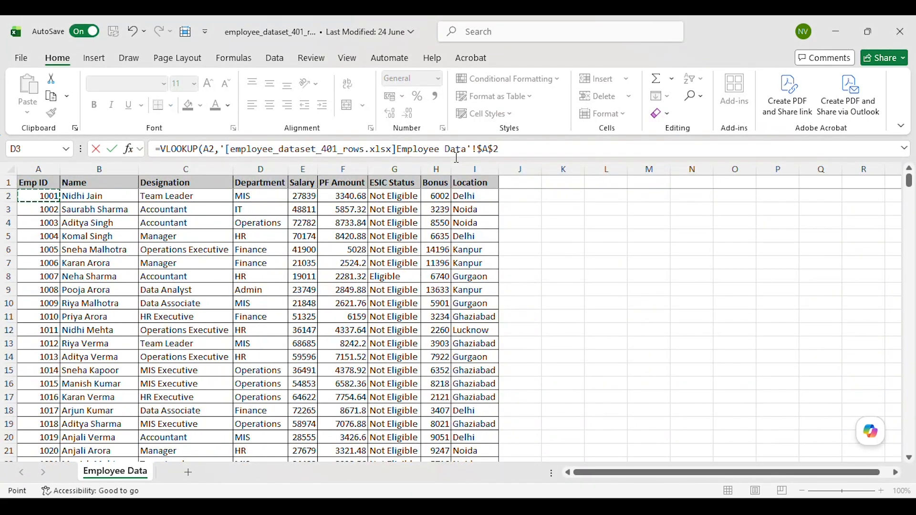
key("ctrl+space")
key("shift+Right")
key("shift+Right")
key("shift+Right")
key("shift+Right")
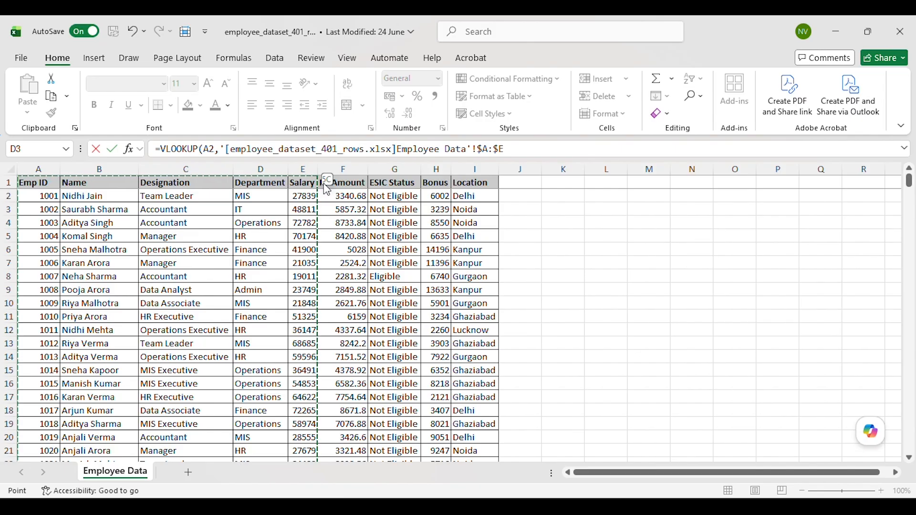
- Complete the Salary VLOOKUP in D2 with column index 5 and exact match 0
type(",")
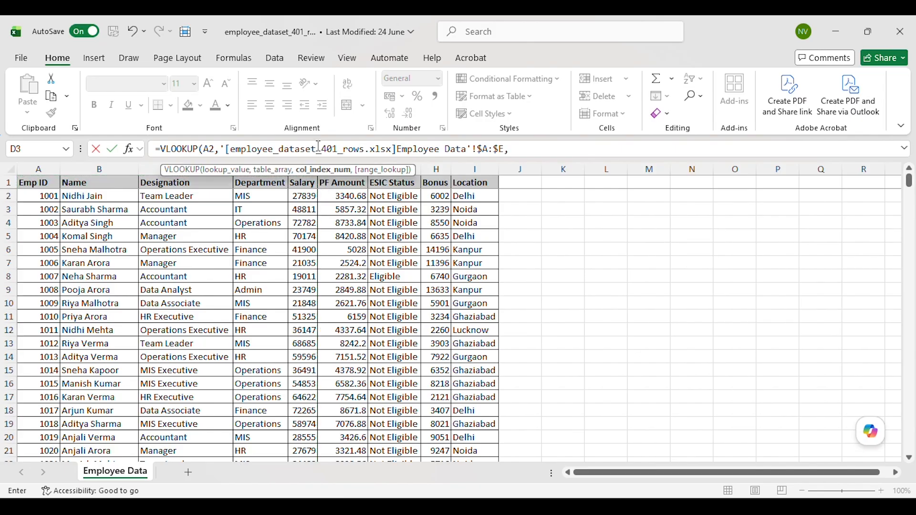
type("5,")
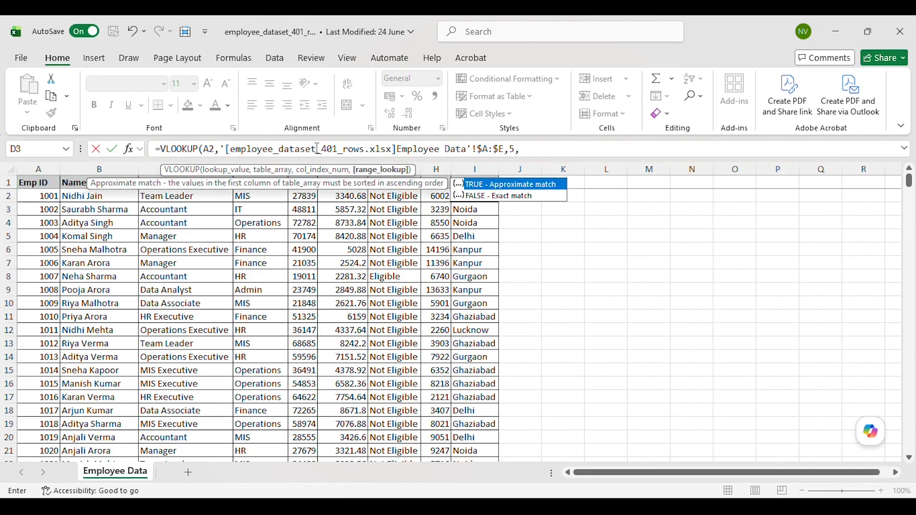
type("0")
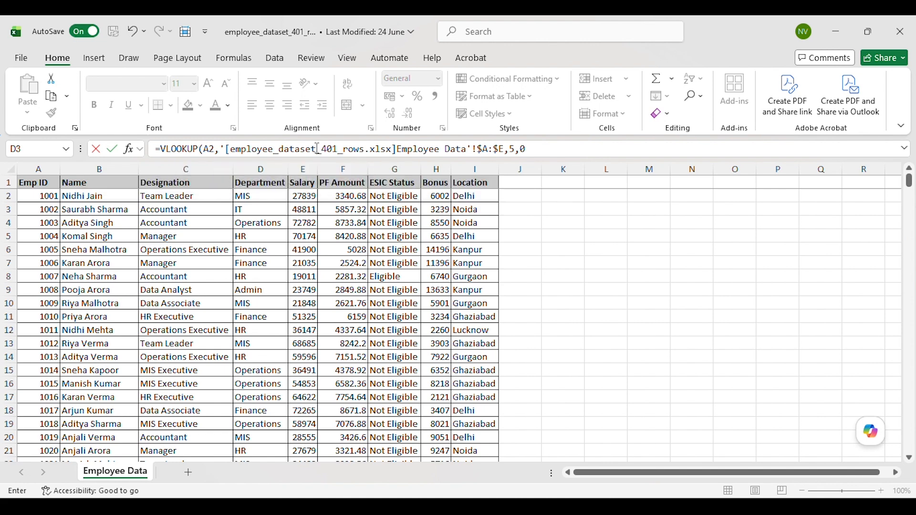
key("Return")
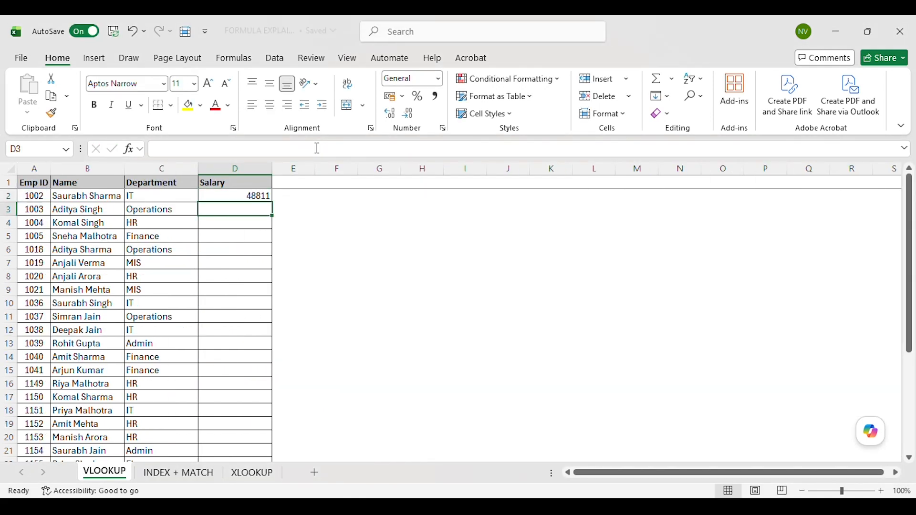
- Fill the VLOOKUP formula from D2 down the rest of the Salary column
key("Left")
key("Up")
key("Right")
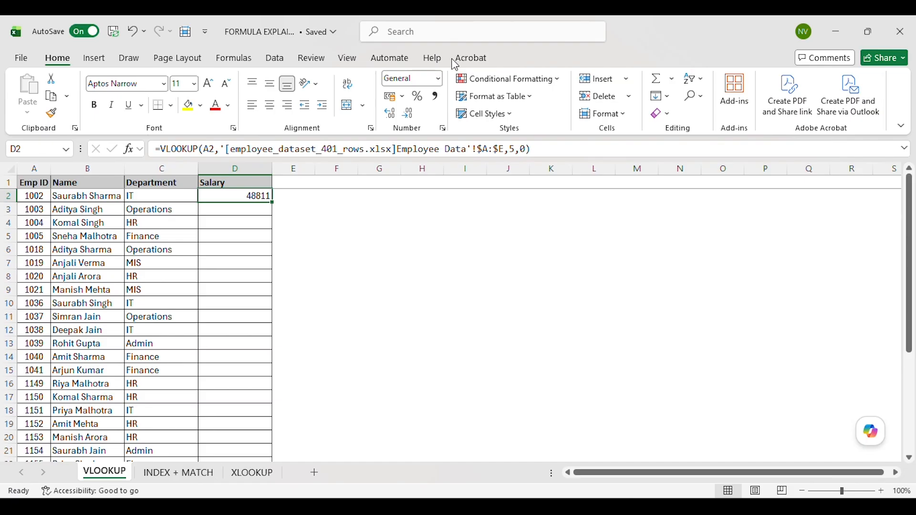
double_click(273, 204)
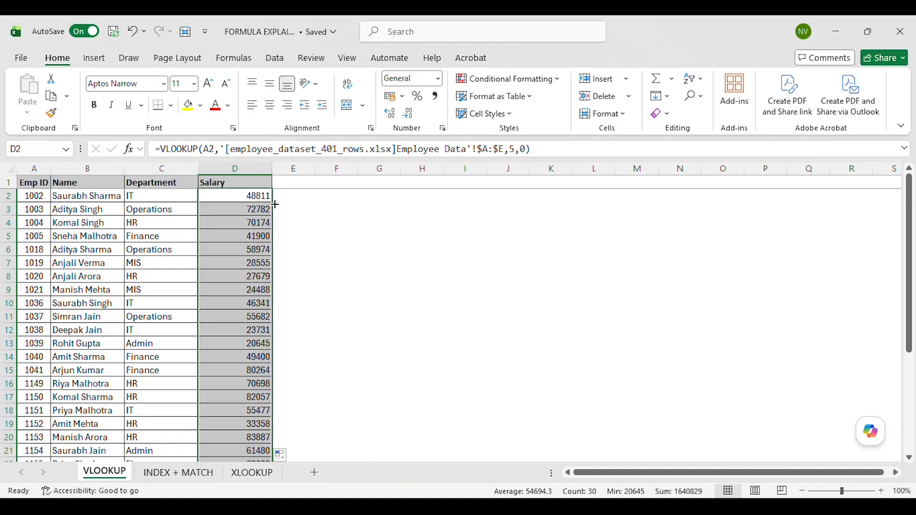
- Review the filled Name, Department and Salary columns on the VLOOKUP sheet and the Emp ID column in the dataset workbook
key("Left")
key("Left")
key("Left")
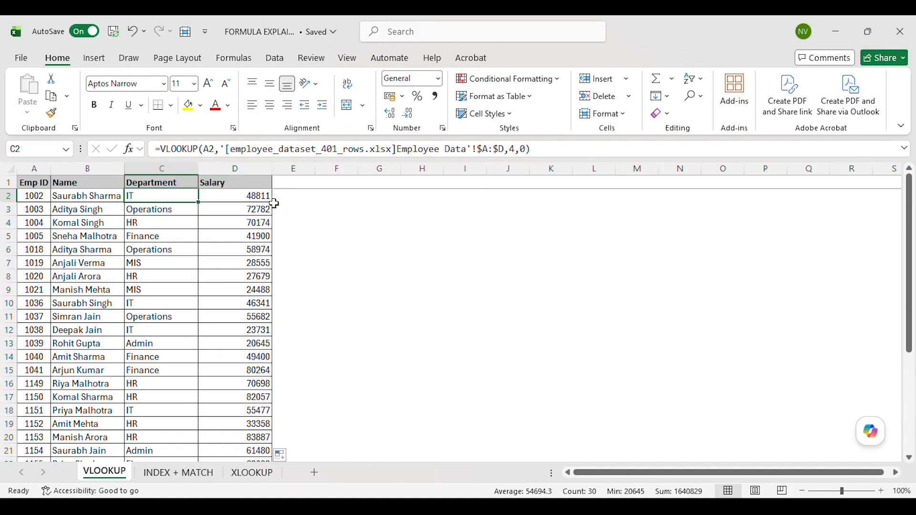
key("ctrl+Down")
key("ctrl+Up")
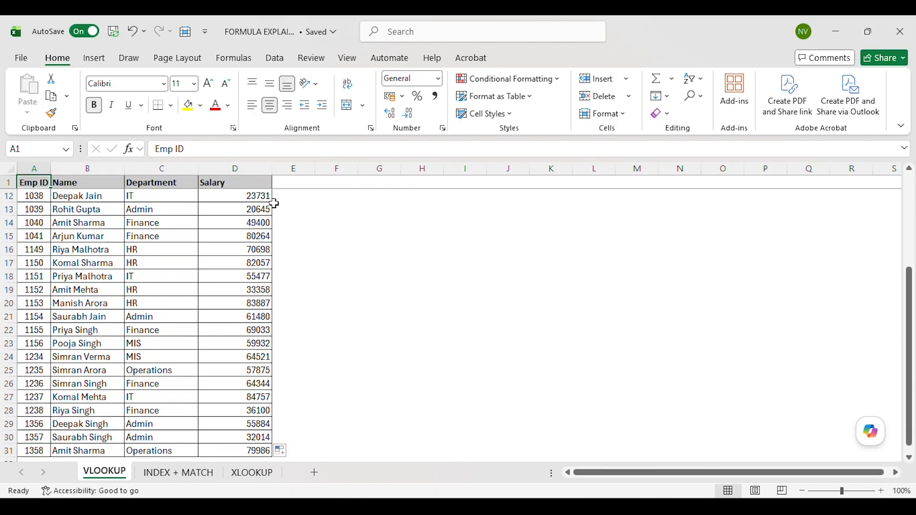
key("Down")
key("Right")
key("Right")
key("Right")
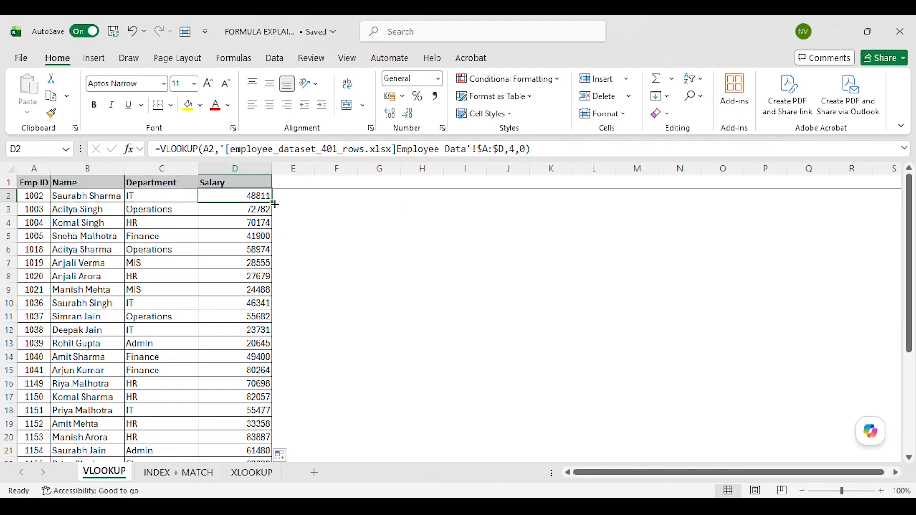
key("Left")
key("Left")
key("Left")
key("Down")
key("Right")
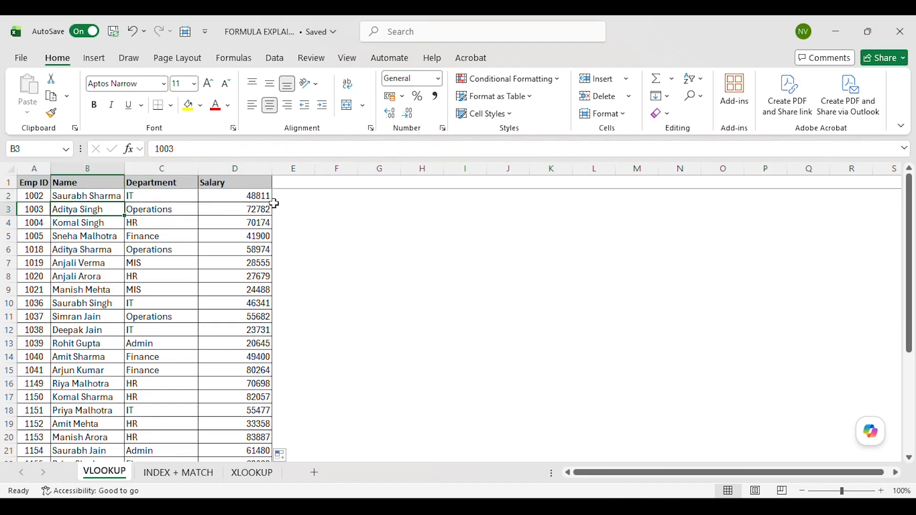
key("ctrl+Down")
key("ctrl+Up")
key("Down")
key("Left")
key("Right")
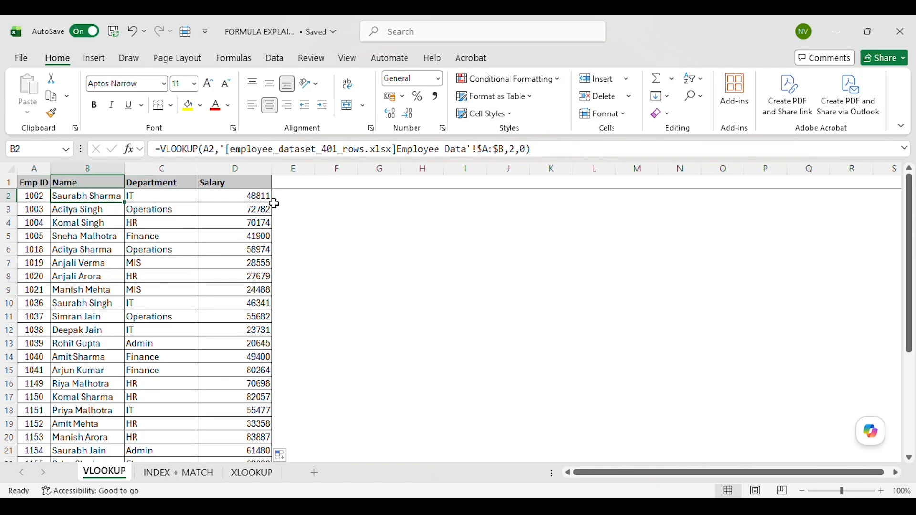
key("Left")
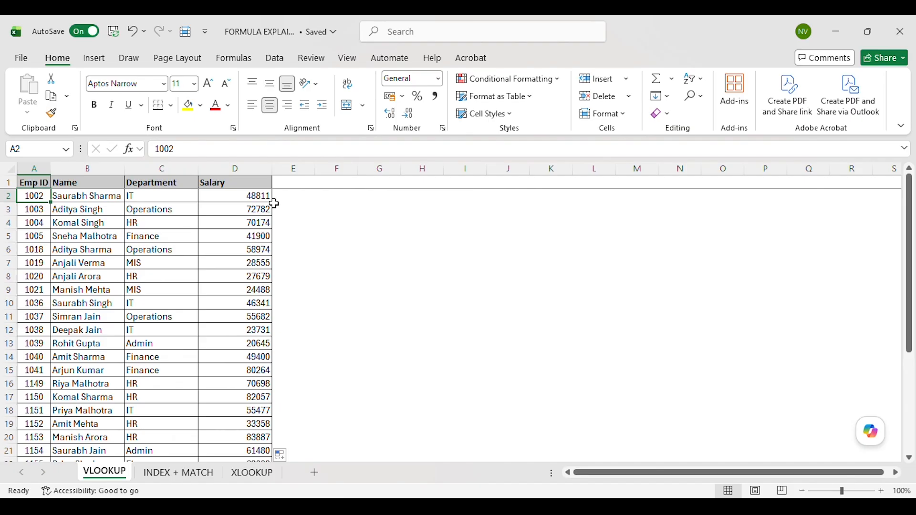
left_click(277, 208)
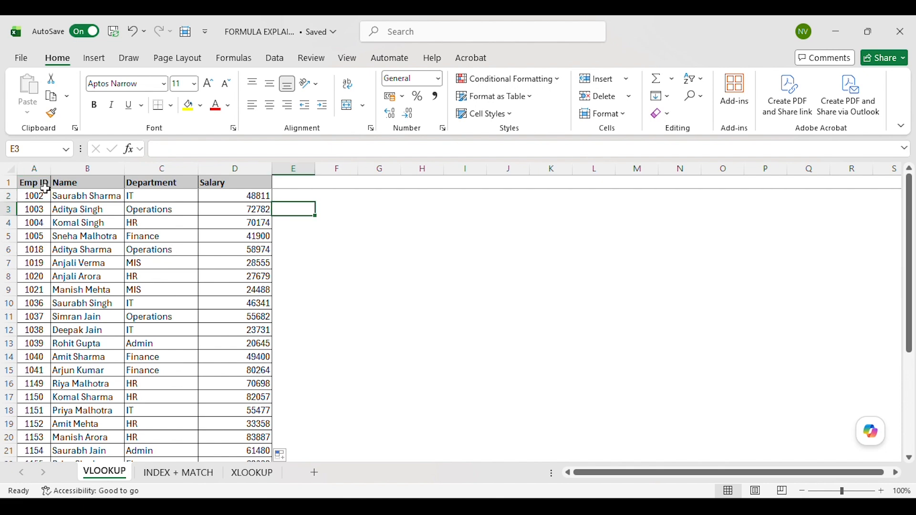
key("alt+Tab")
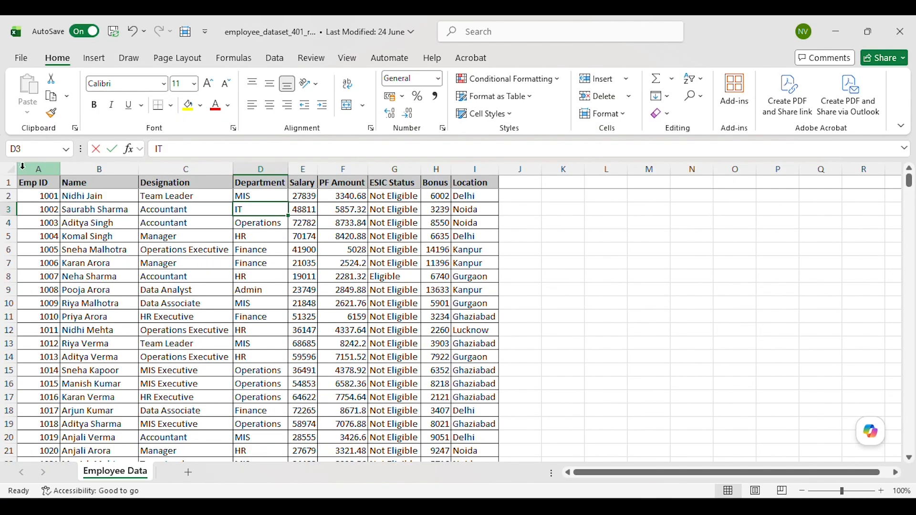
left_click(37, 183)
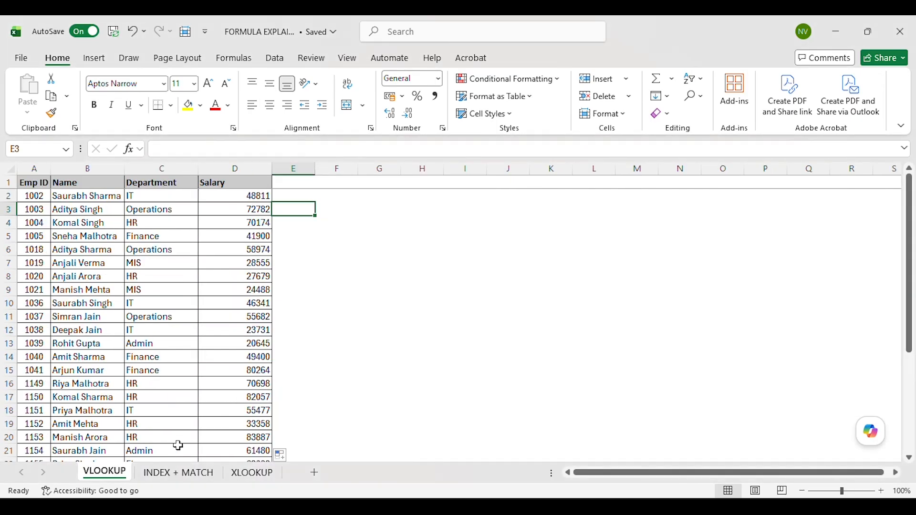
- Start an INDEX formula in cell B2 under Name on the INDEX + MATCH sheet
left_click(166, 474)
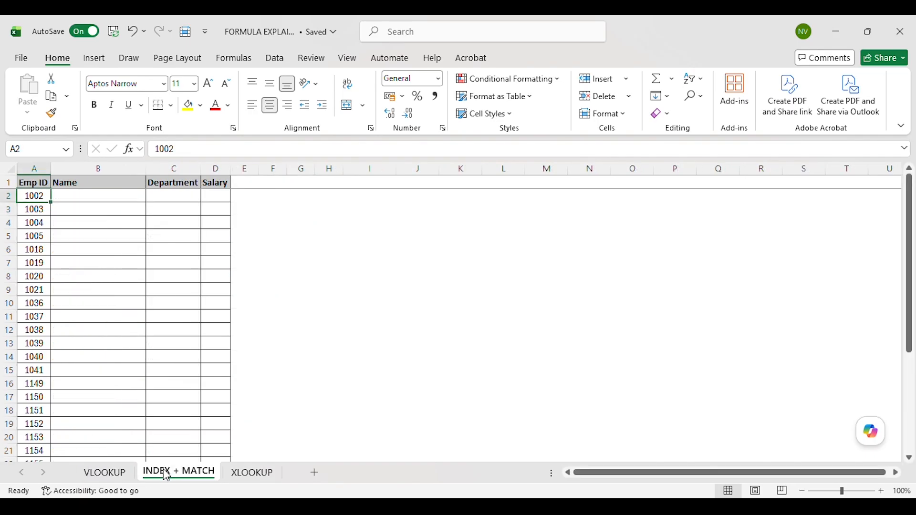
key("Right")
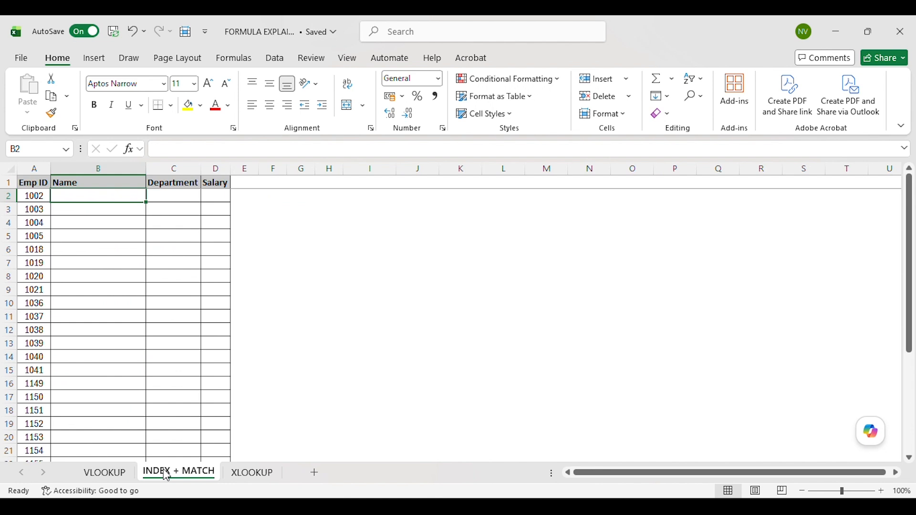
type("=I")
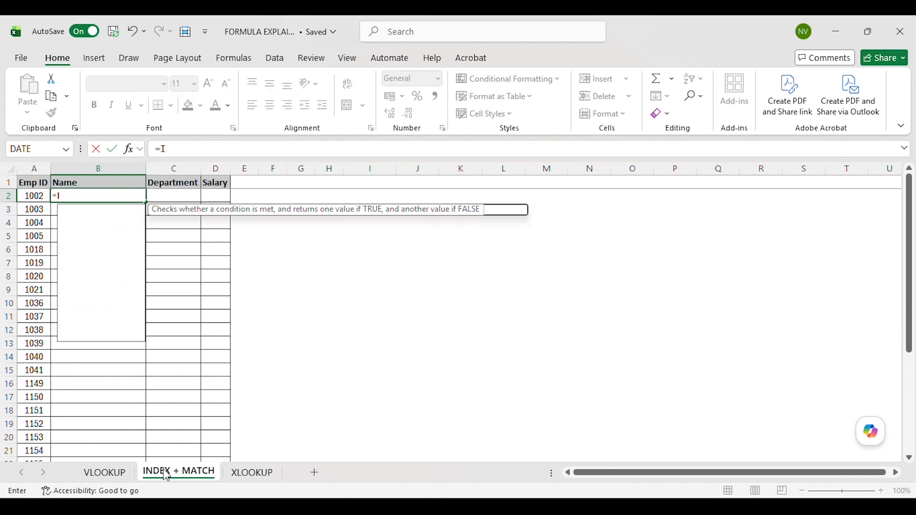
type("NDEX(")
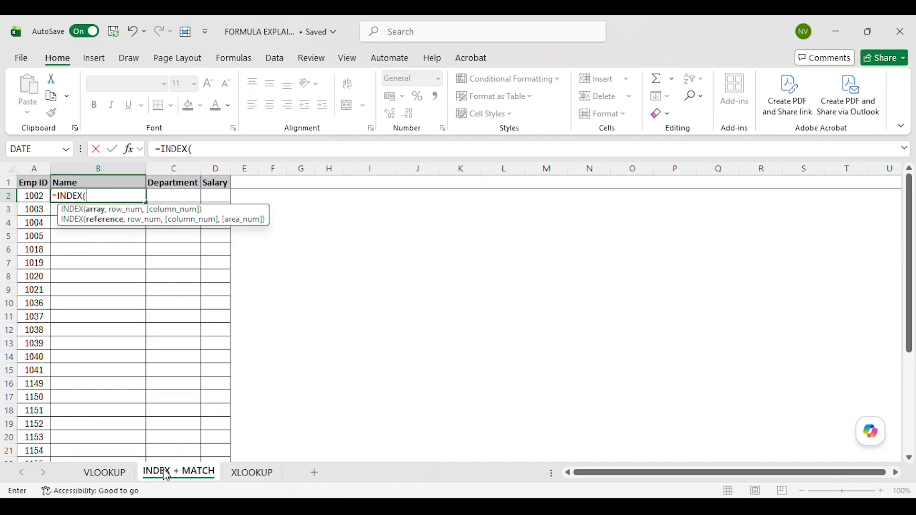
- Set the array of the Name INDEX formula to column B of the Employee Data sheet in the dataset workbook
key("alt+Tab")
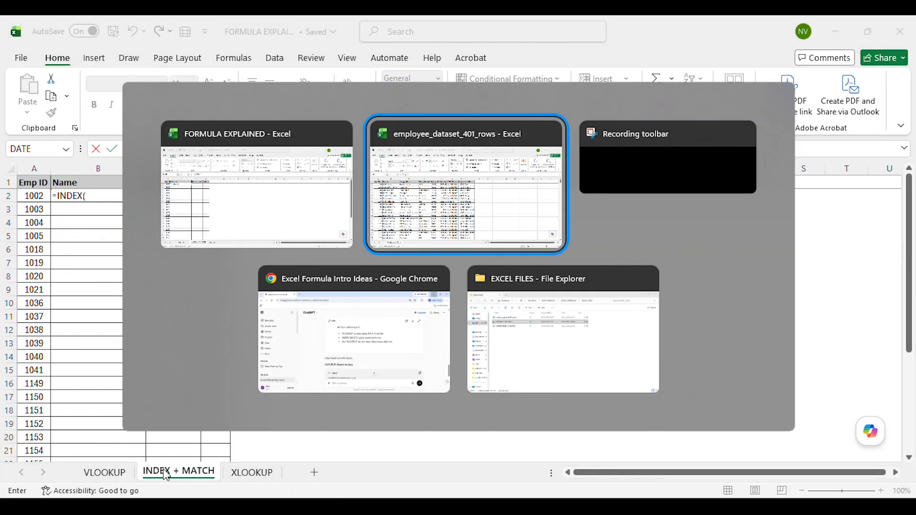
key("Down")
key("Right")
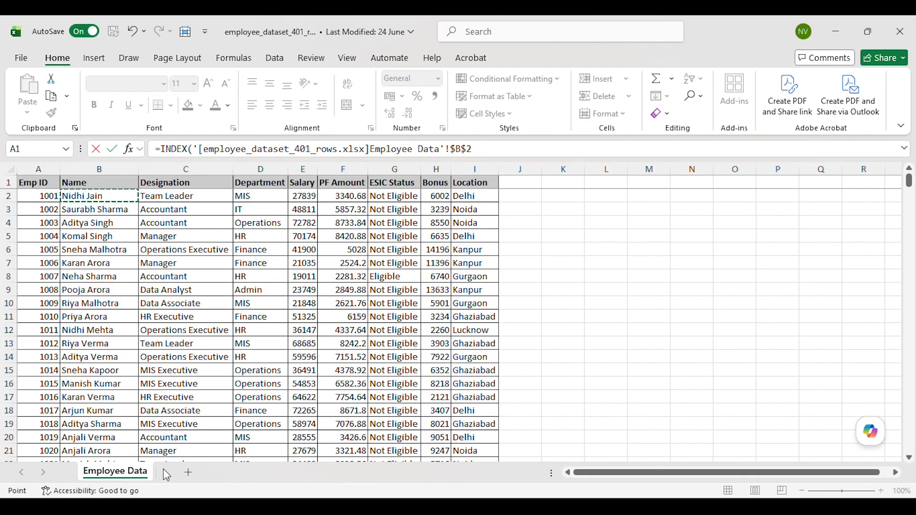
key("ctrl+space")
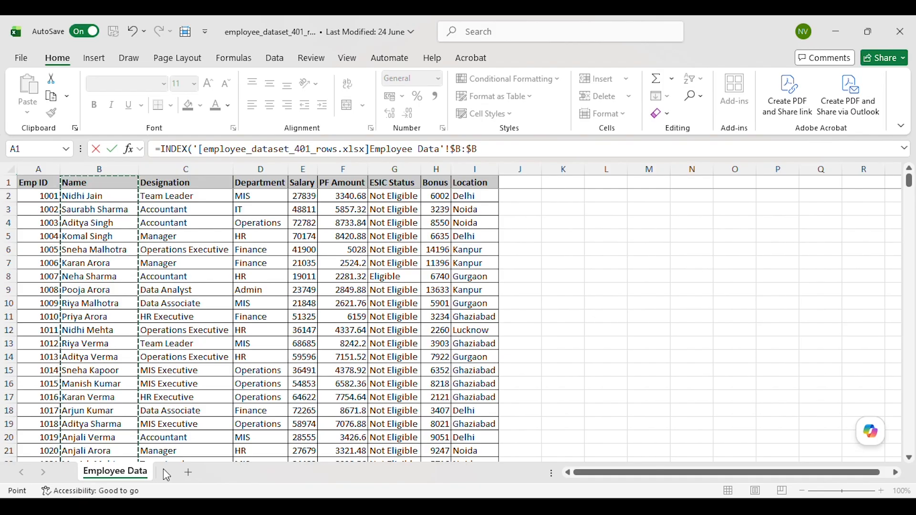
type(",")
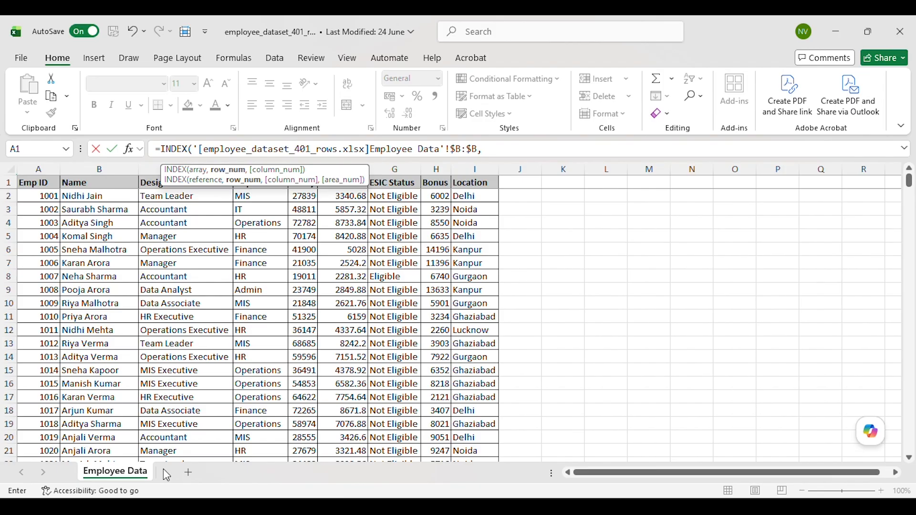
- Nest a MATCH function as the row number, with A2 of the INDEX + MATCH sheet as its lookup value
type("MATCH")
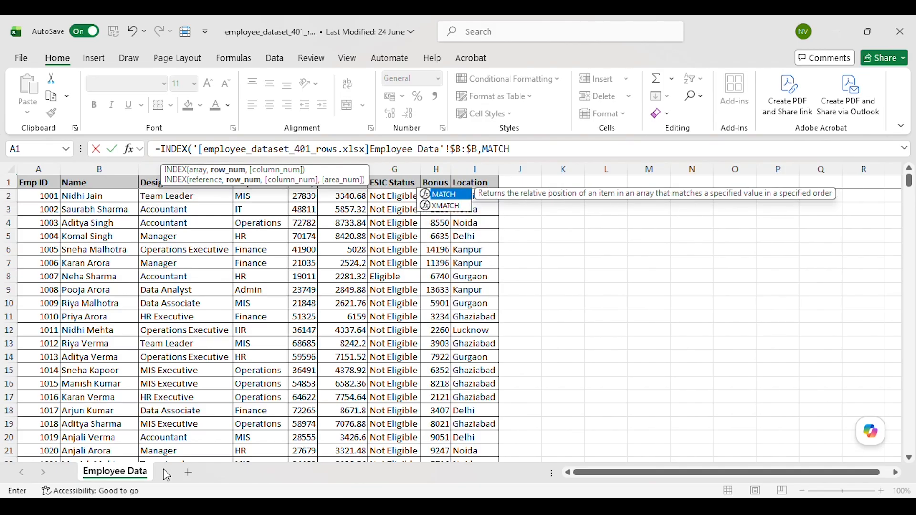
type("(")
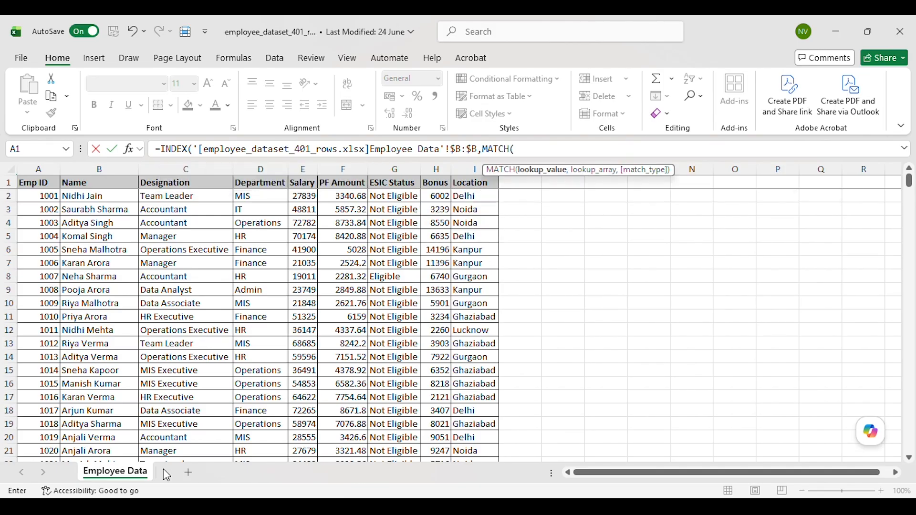
key("alt+Tab")
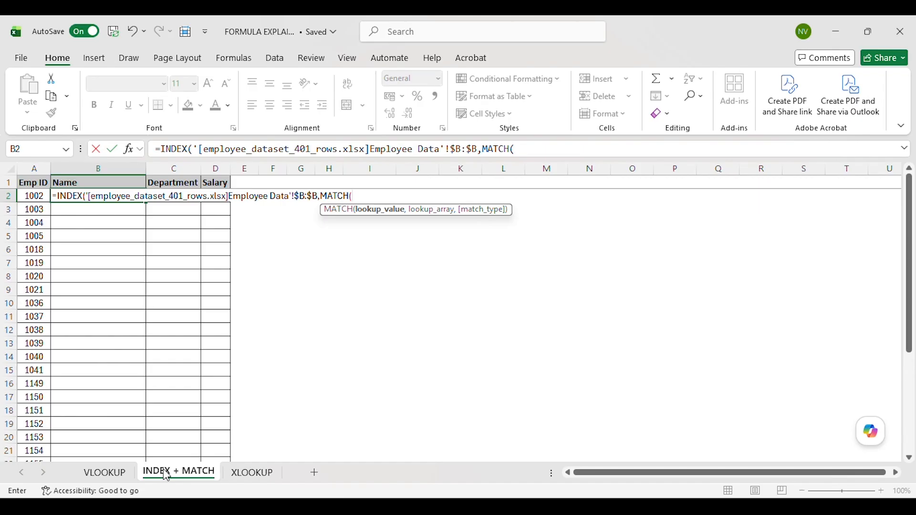
key("Left")
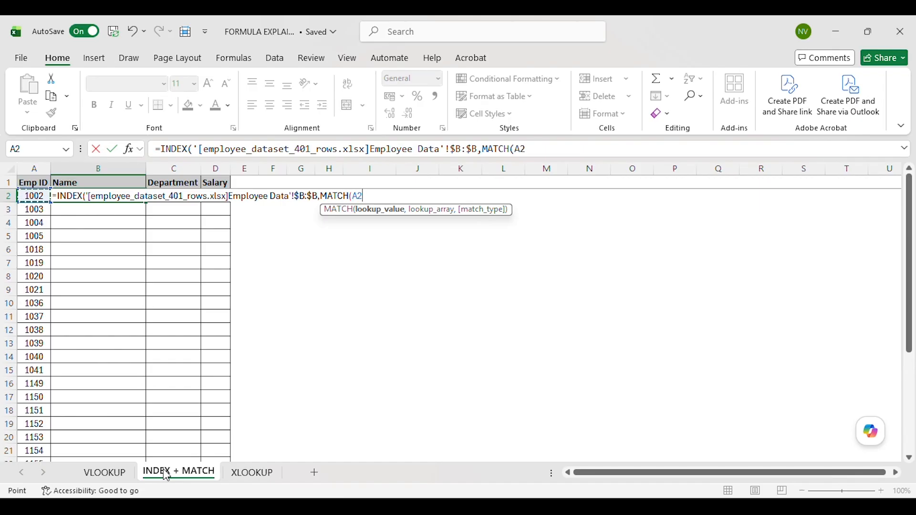
type(",")
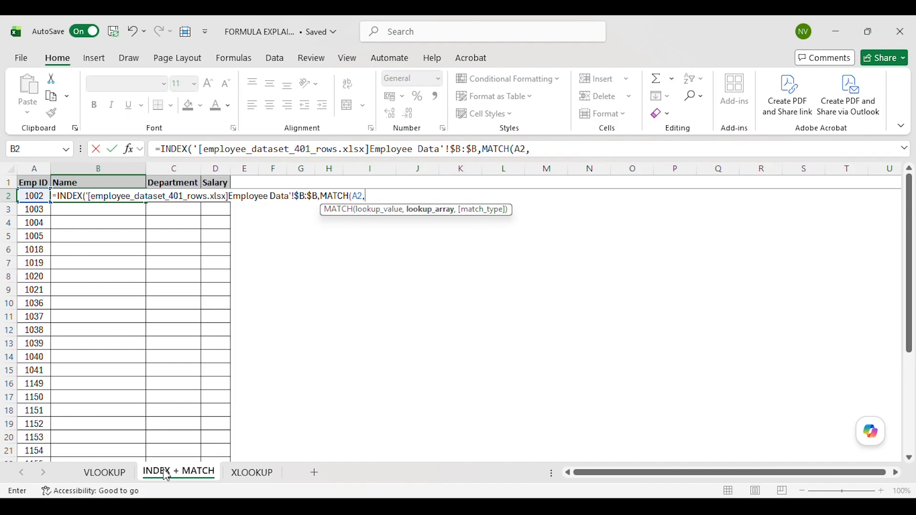
- Complete the Name formula with Employee Data column A as the MATCH lookup array and match type 0
key("ctrl+Tab")
key("Down")
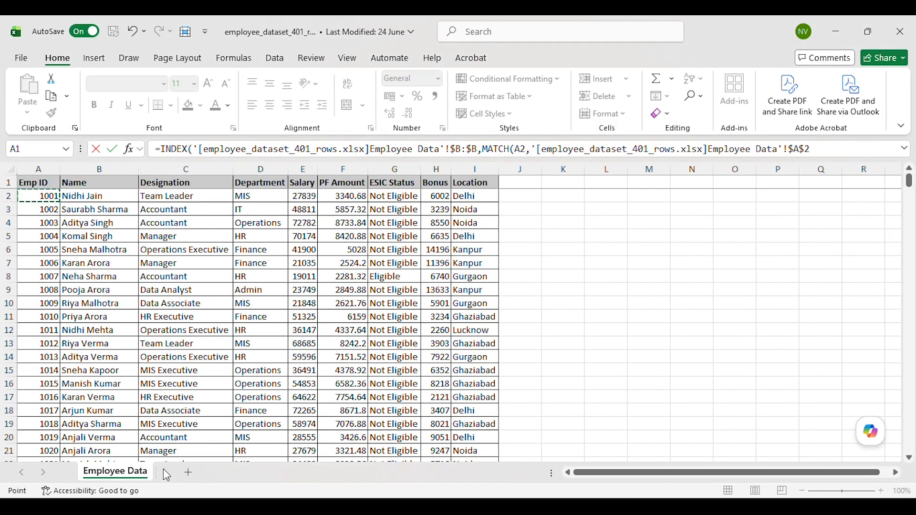
key("Up")
key("ctrl+space")
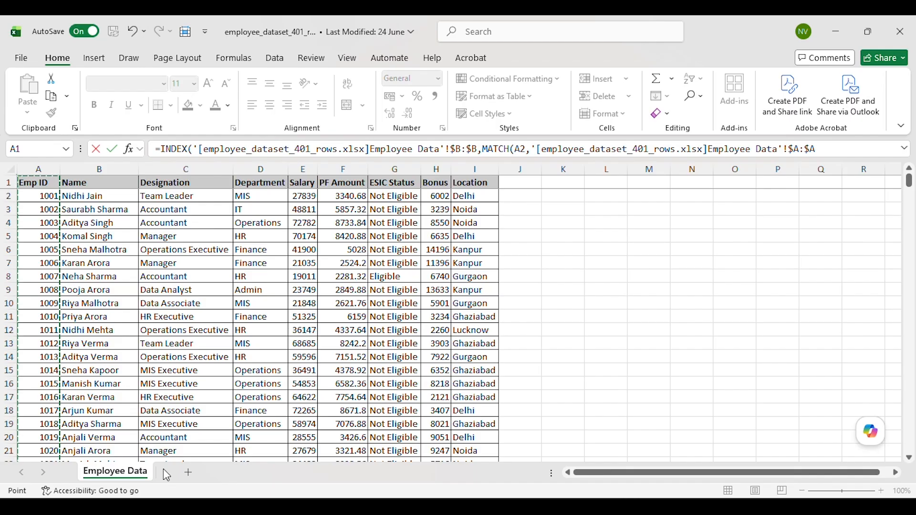
type(",0")
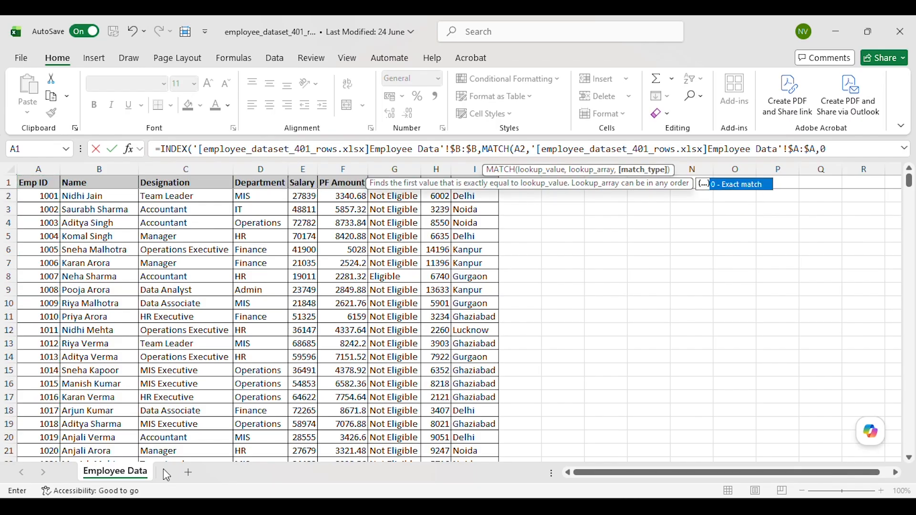
type(")")
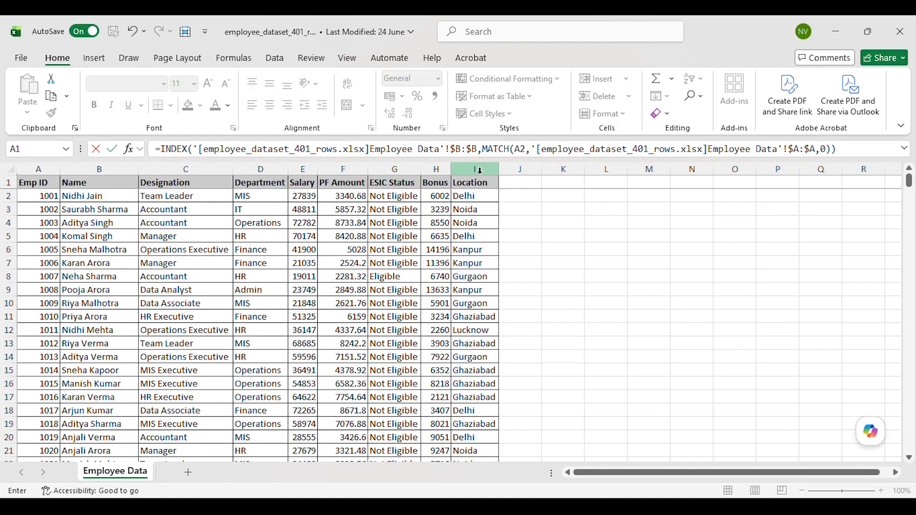
key("Return")
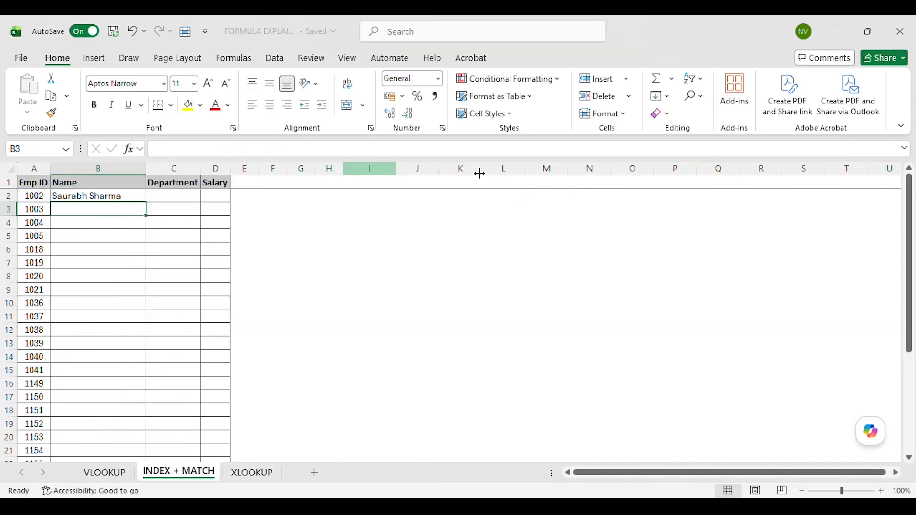
- Fill the INDEX and MATCH formula from B2 down the rest of the Name column
key("Left")
key("Up")
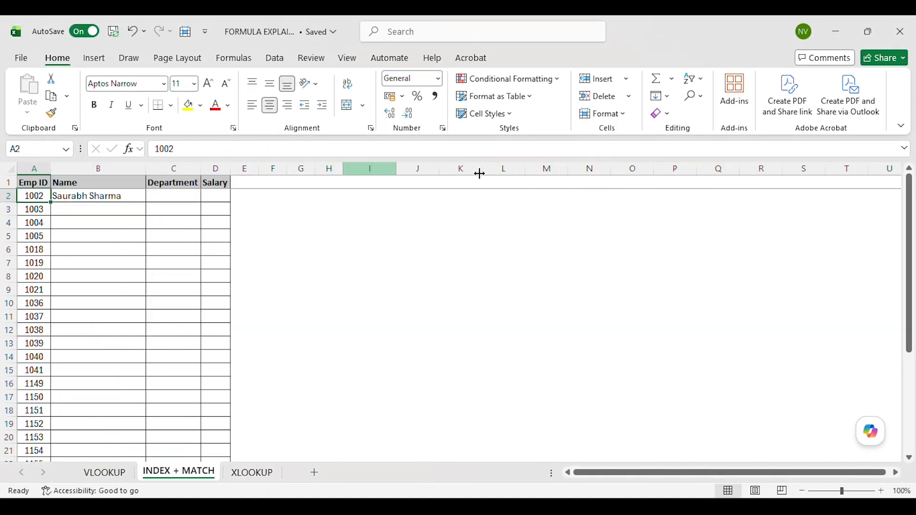
key("Right")
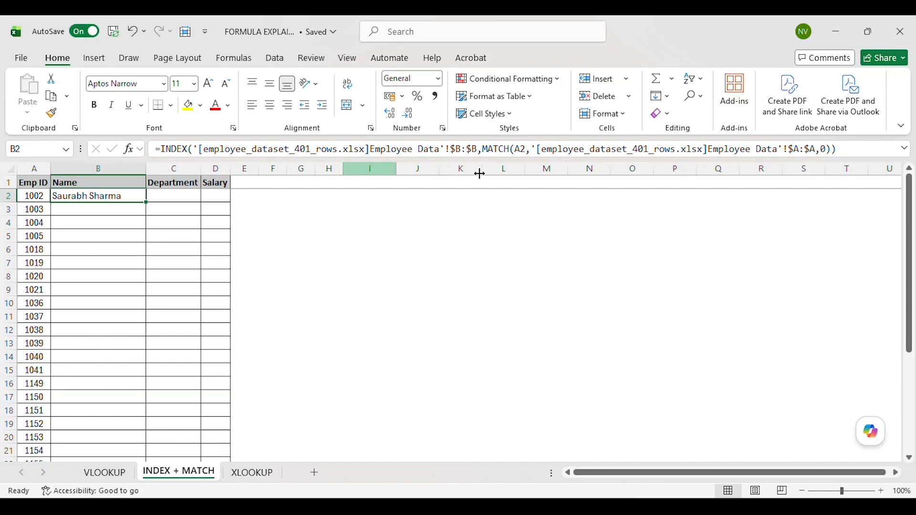
double_click(146, 202)
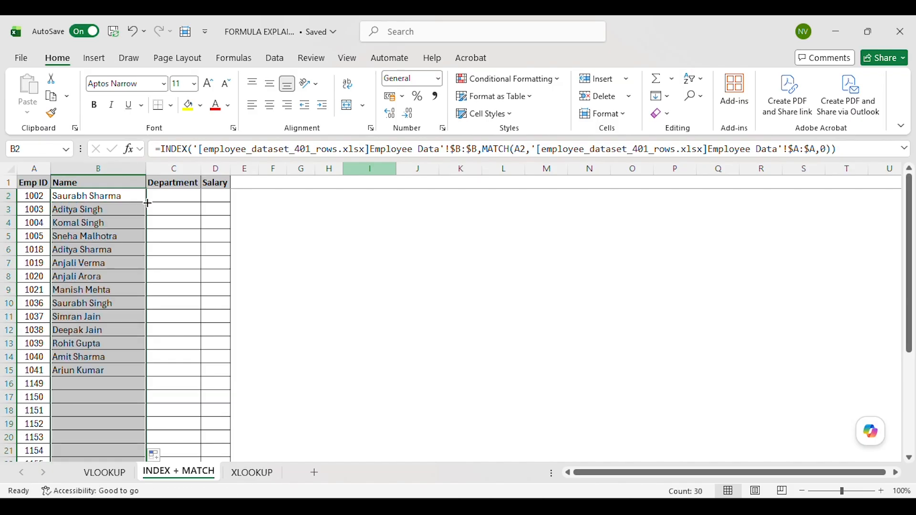
- Start an INDEX formula in C2 under Department, with column D of the Employee Data sheet in the dataset workbook as the array
left_click(155, 193)
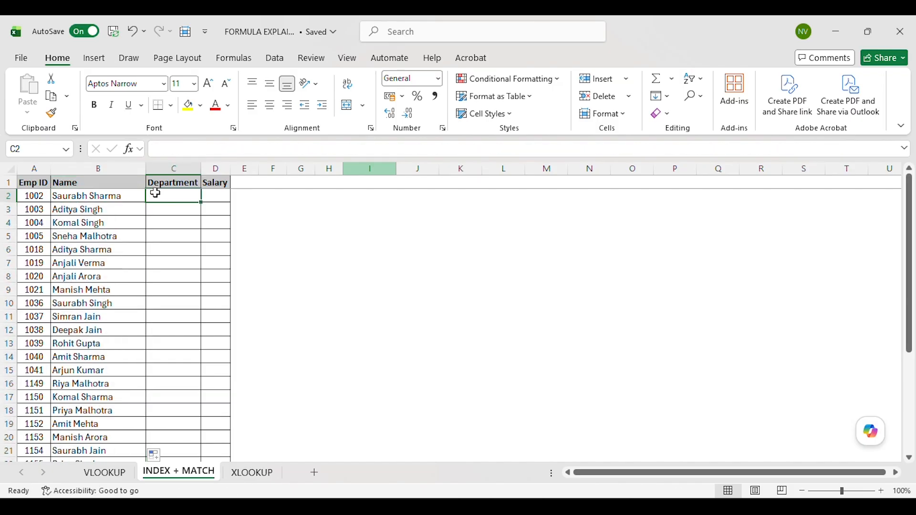
type("=")
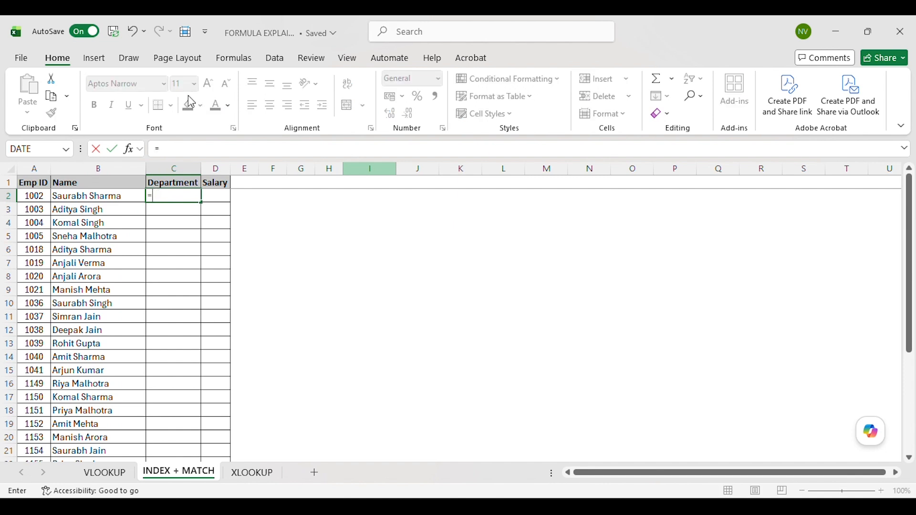
type("INDEX(")
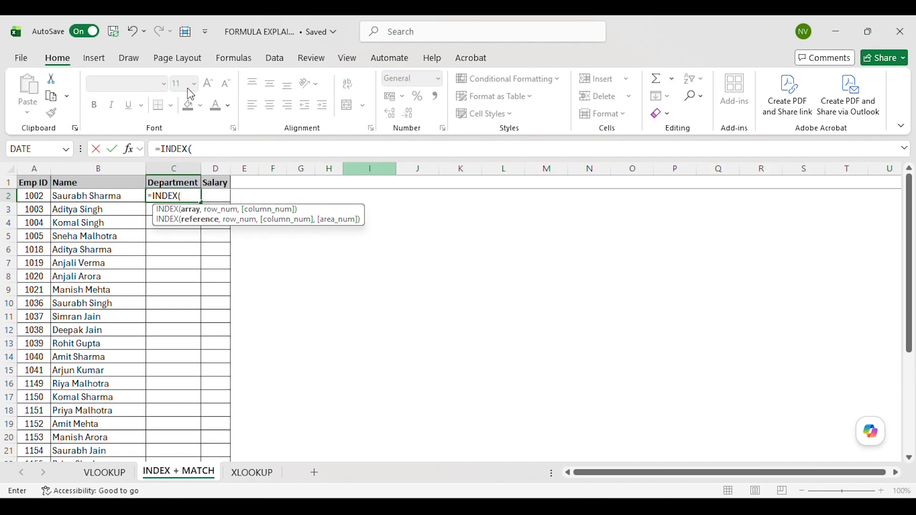
key("alt+Tab")
key("Down")
key("Right")
key("Right")
key("Right")
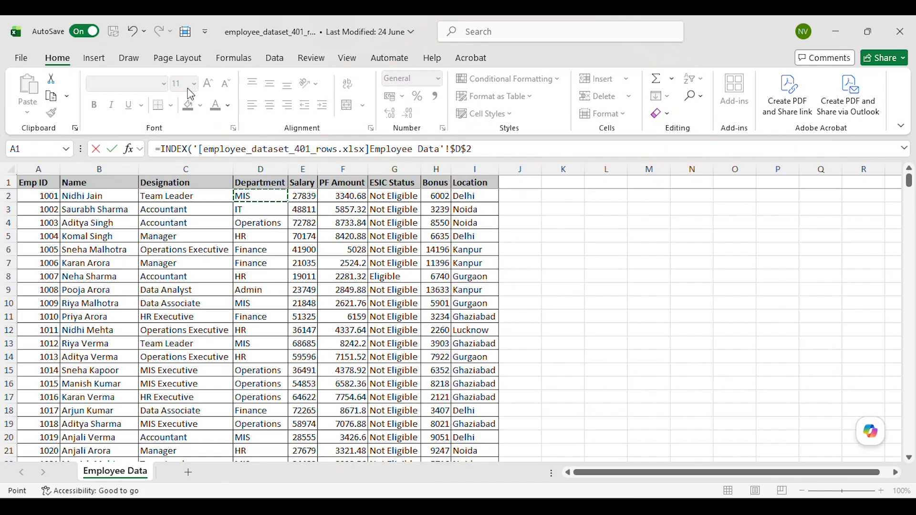
key("ctrl+space")
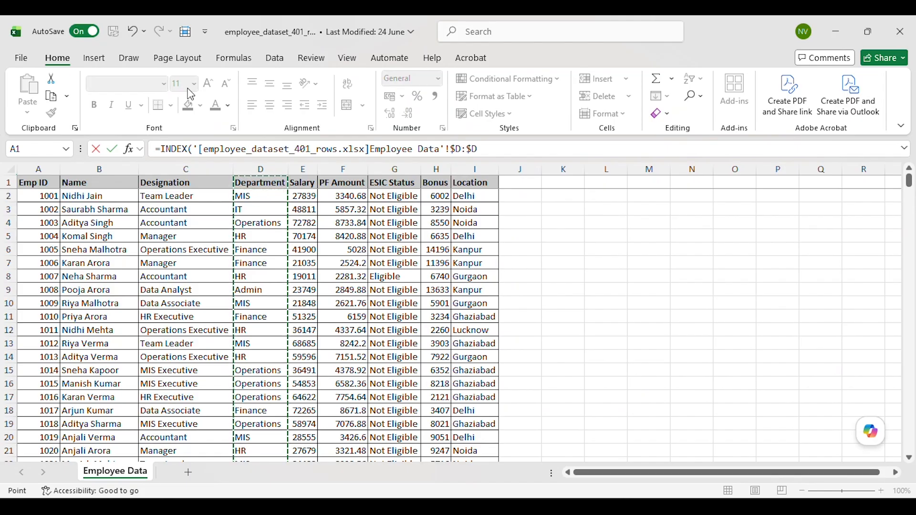
- Nest a MATCH function as the row number of the Department formula, with A2 of the INDEX + MATCH sheet as its lookup value
type(",")
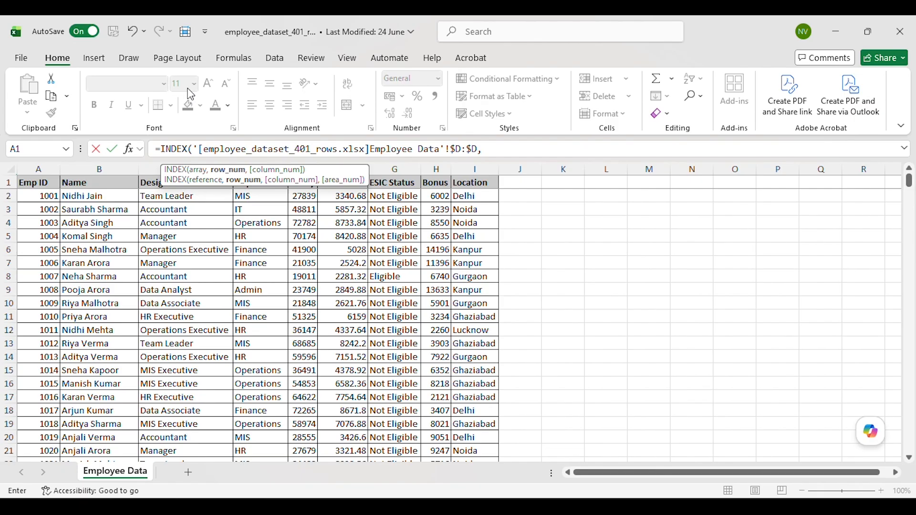
type("MATCH")
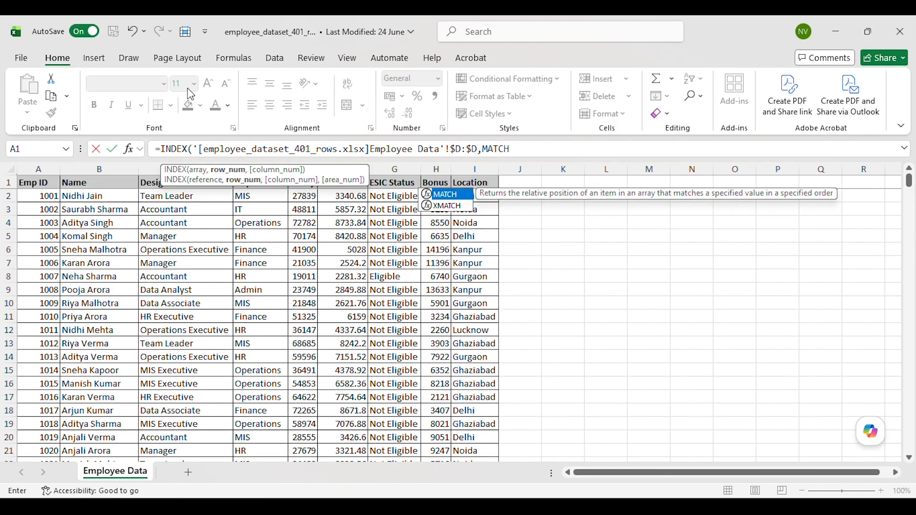
type("(")
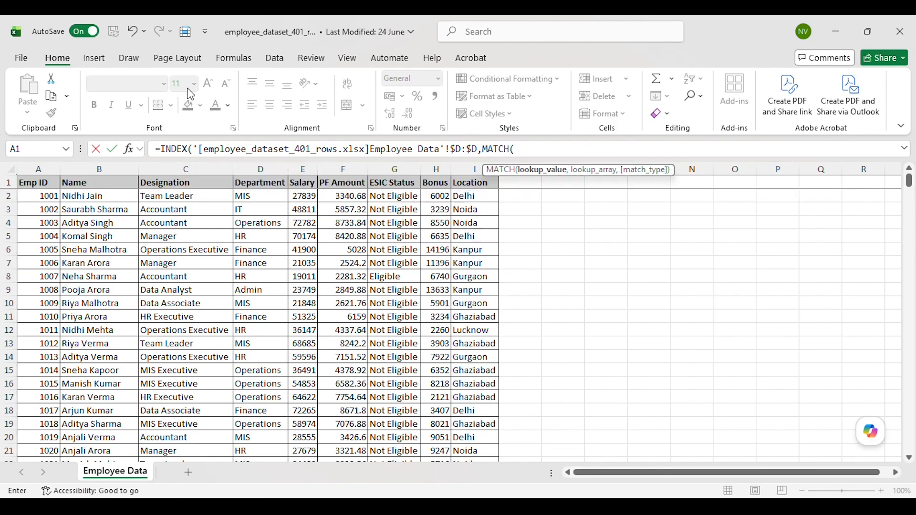
key("ctrl+Tab")
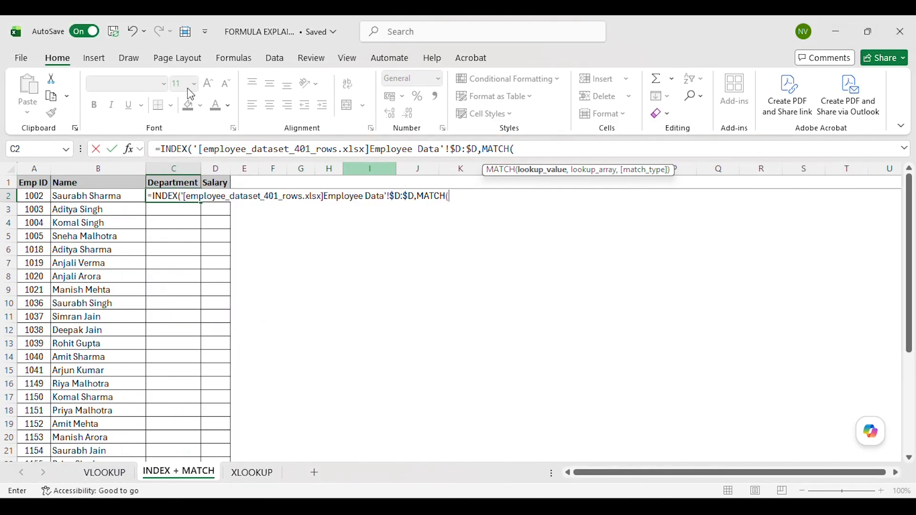
key("Left")
key("Left")
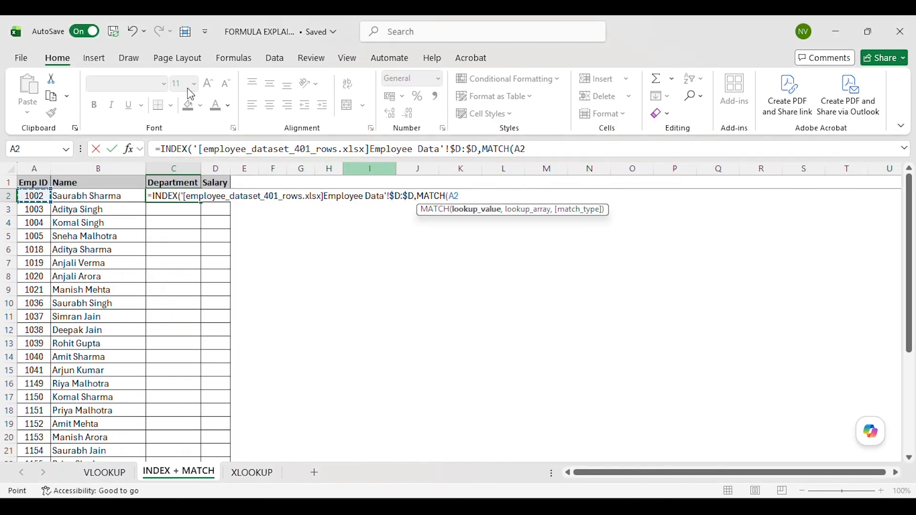
type(",")
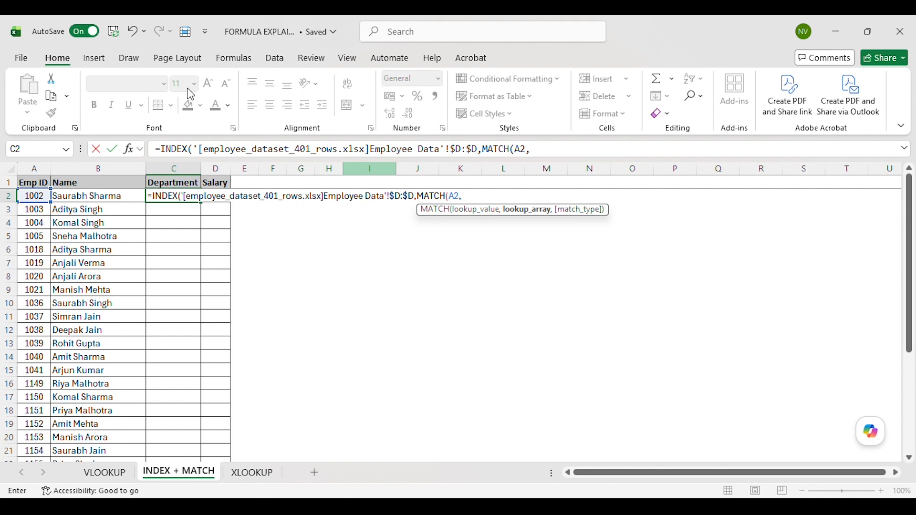
- Complete the Department formula with column A of the Employee Data sheet as the MATCH lookup array and match type 0
key("ctrl+Tab")
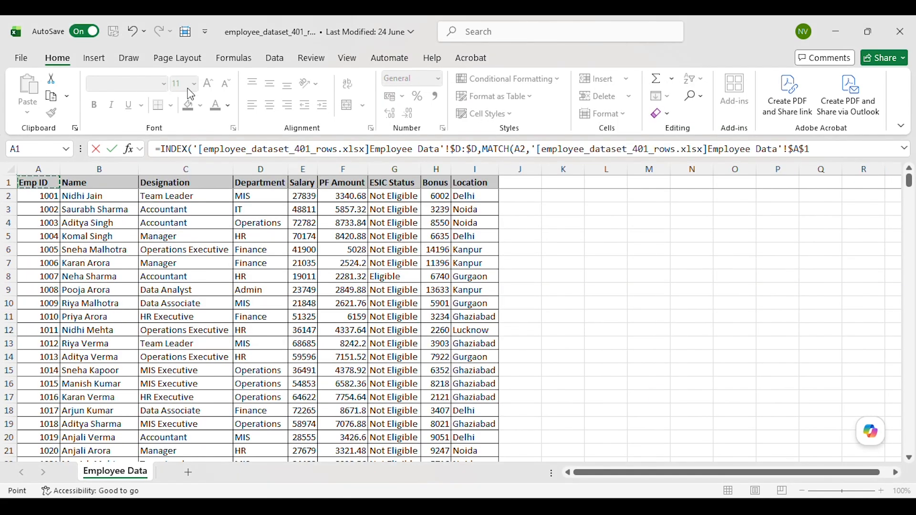
key("ctrl+space")
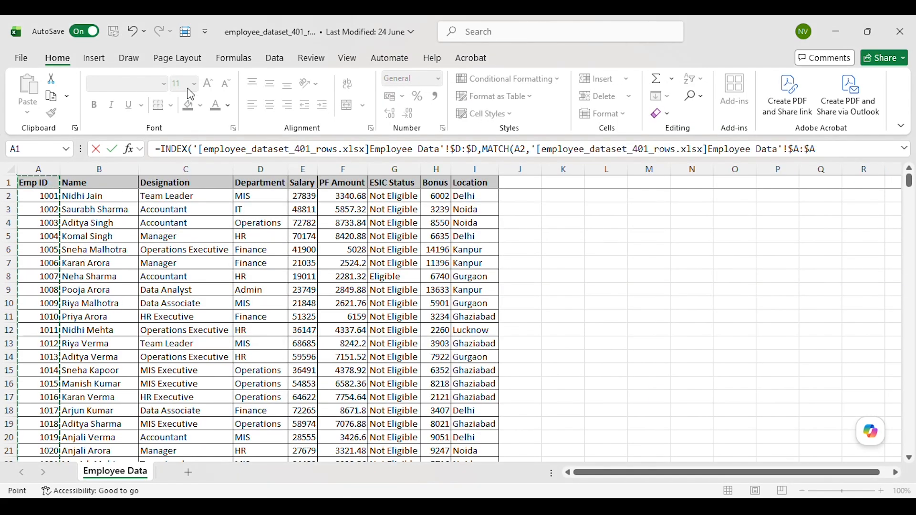
type(",")
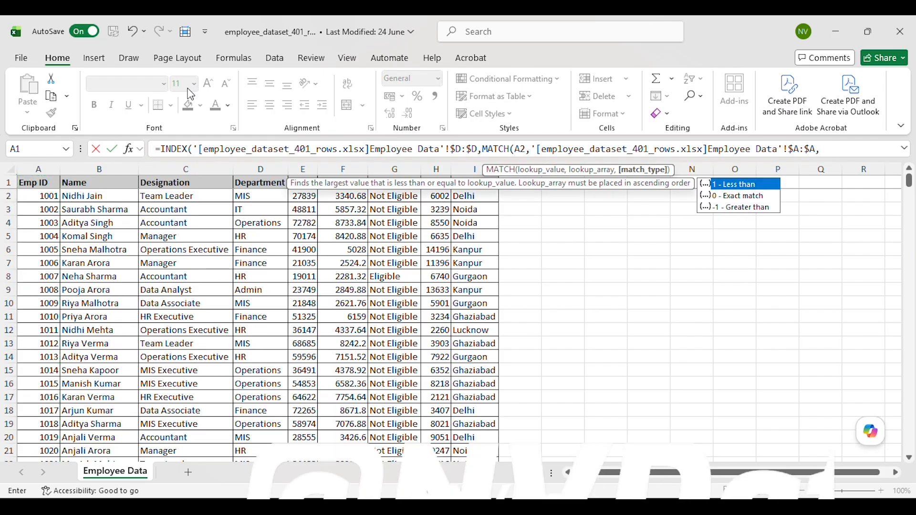
type("0")
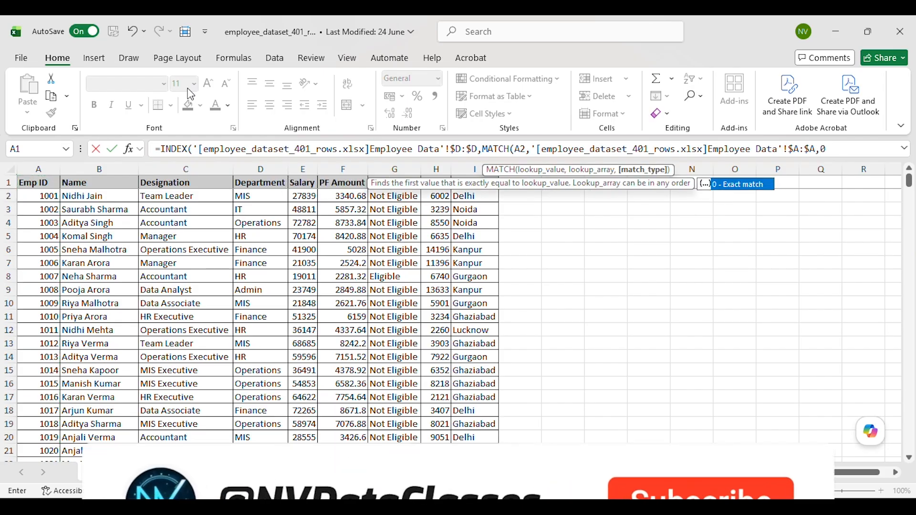
type(")")
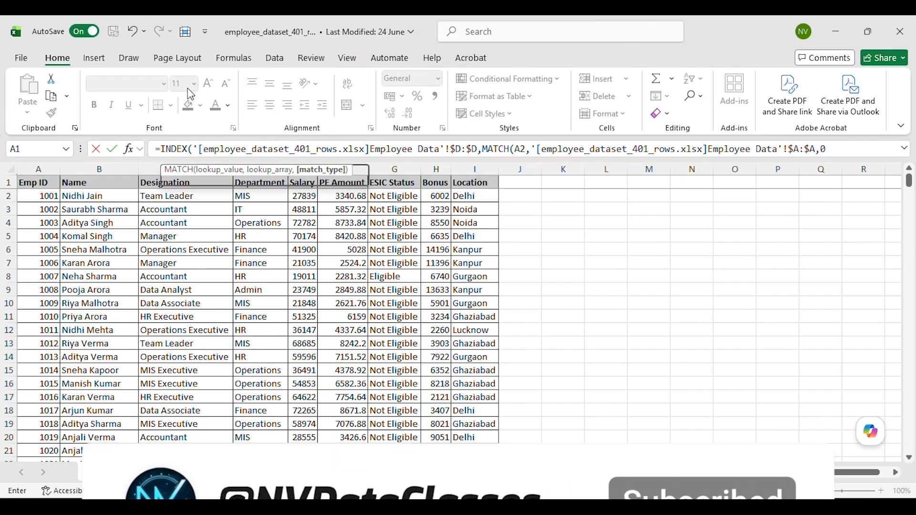
type(")")
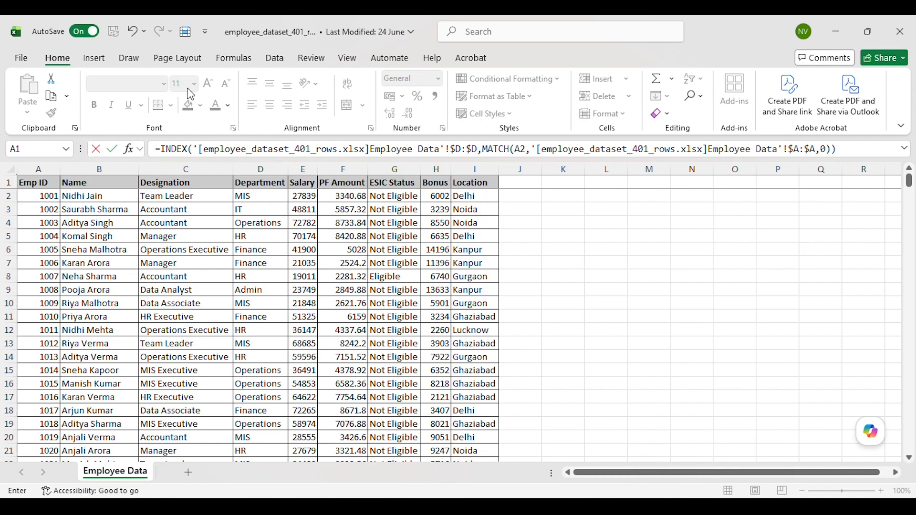
key("Return")
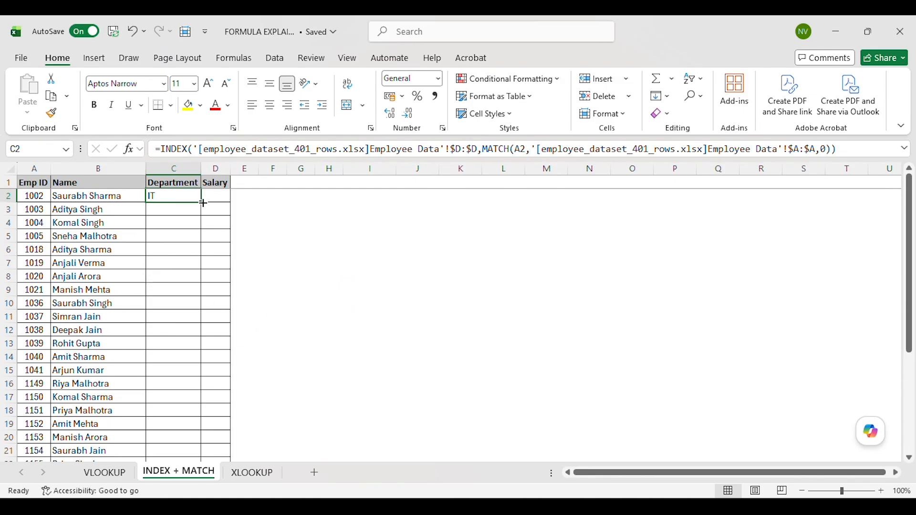
- Fill the Department formula from C2 down the rest of the column and check its last filled row
double_click(203, 203)
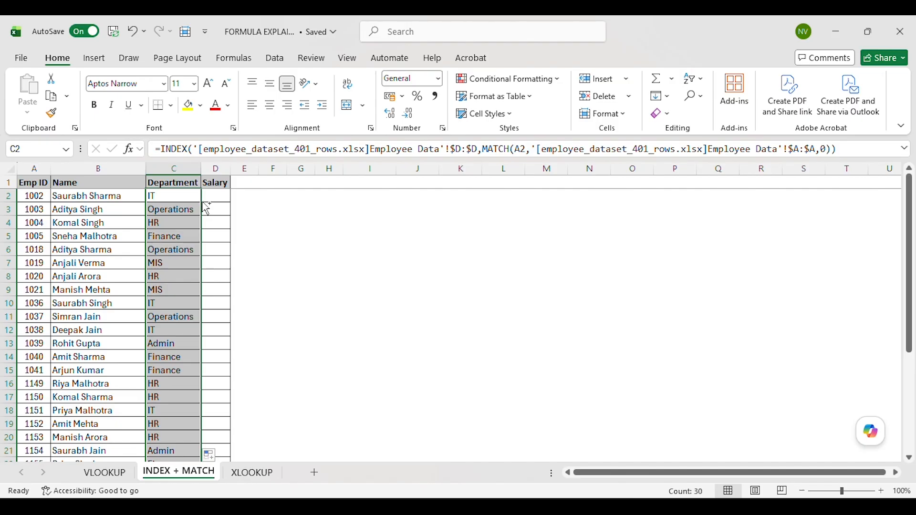
key("ctrl+space")
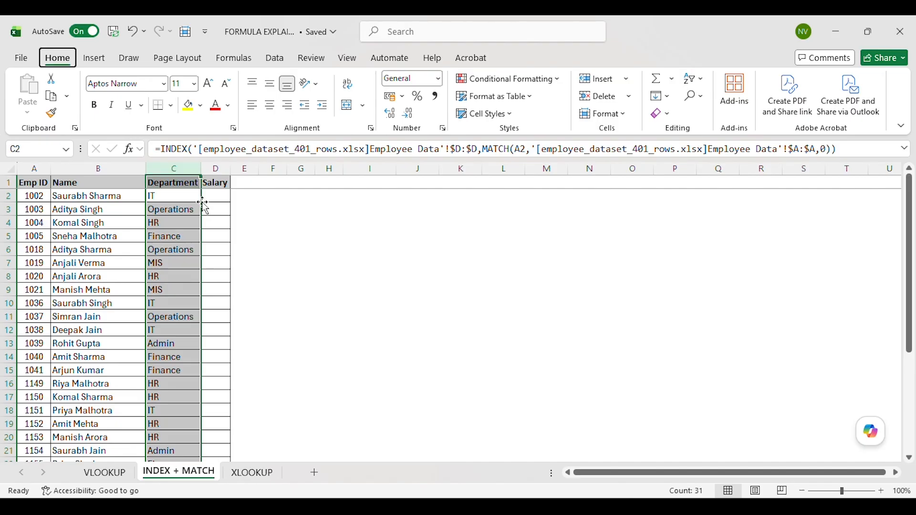
key("Right")
key("Up")
key("Left")
key("ctrl+Down")
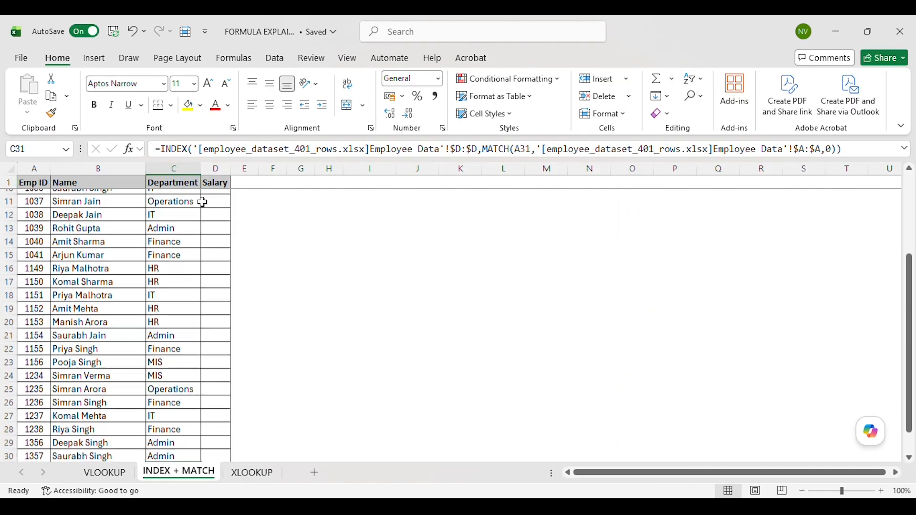
key("ctrl+Up")
key("Down")
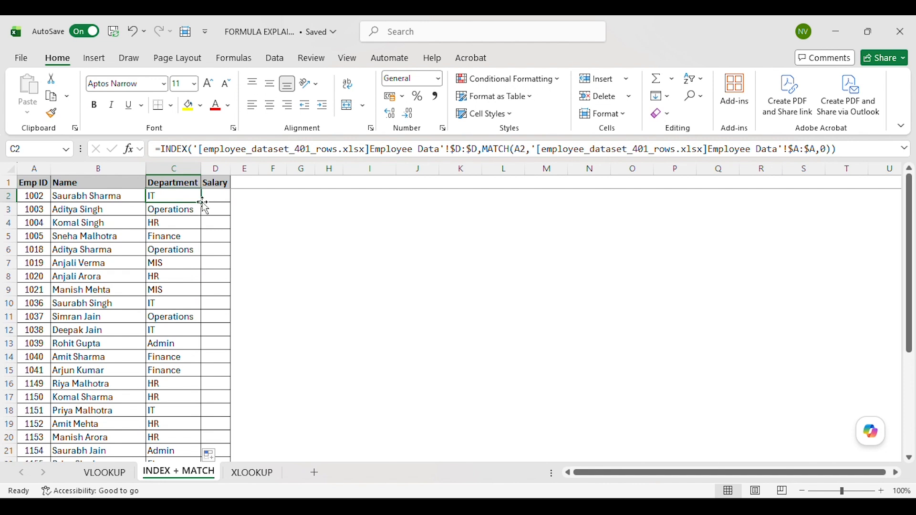
- Start an INDEX formula in D2 under Salary, with column E of the Employee Data sheet in the dataset workbook as the array
key("Right")
type("=")
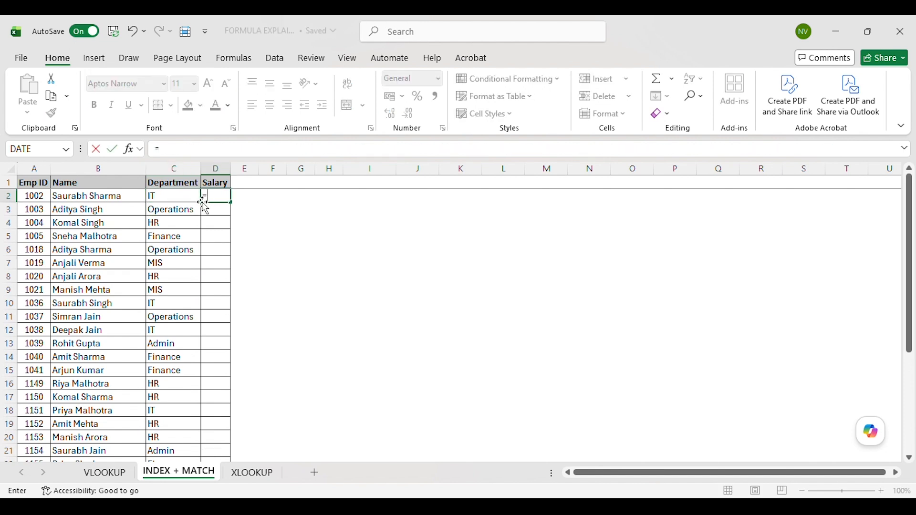
type("I")
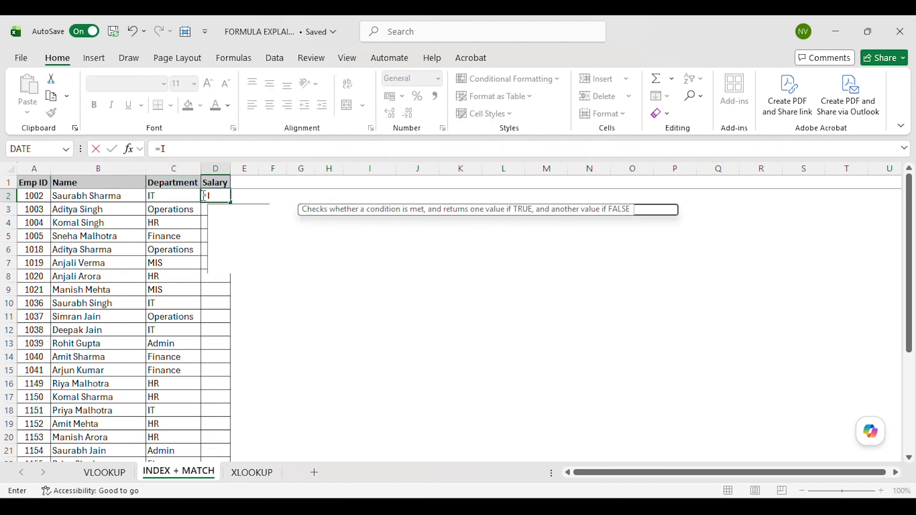
type("NDEX")
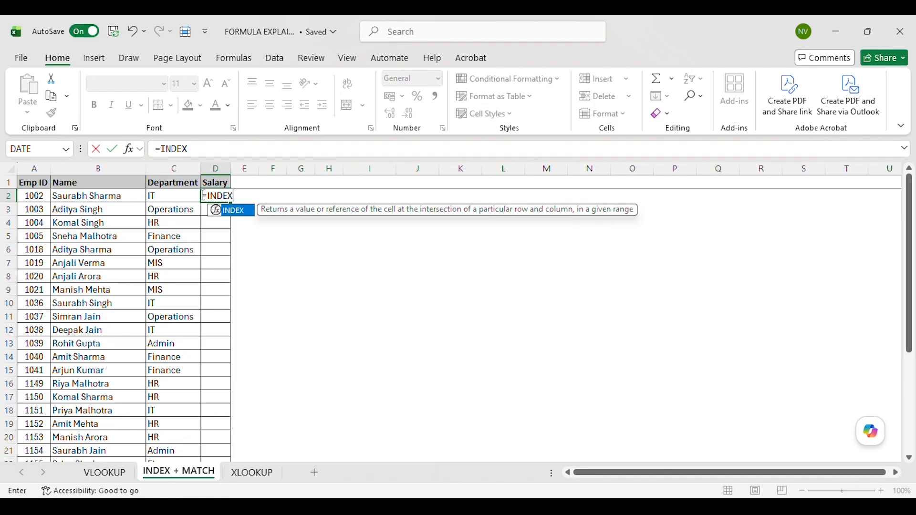
type("(")
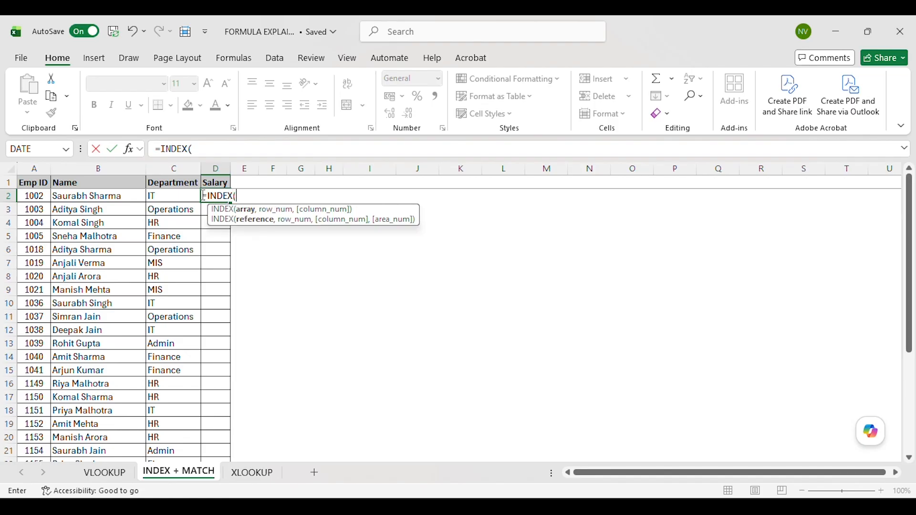
key("ctrl+Tab")
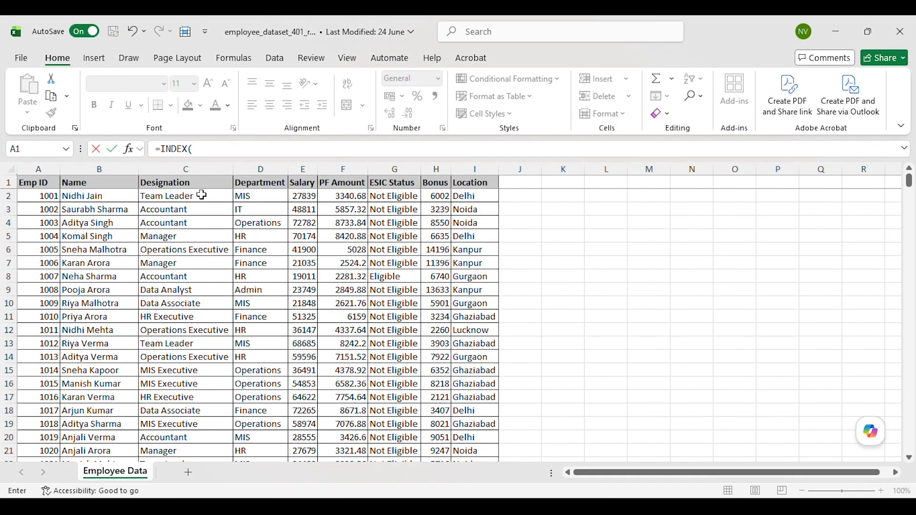
left_click(202, 196)
key("Right")
key("Right")
key("Up")
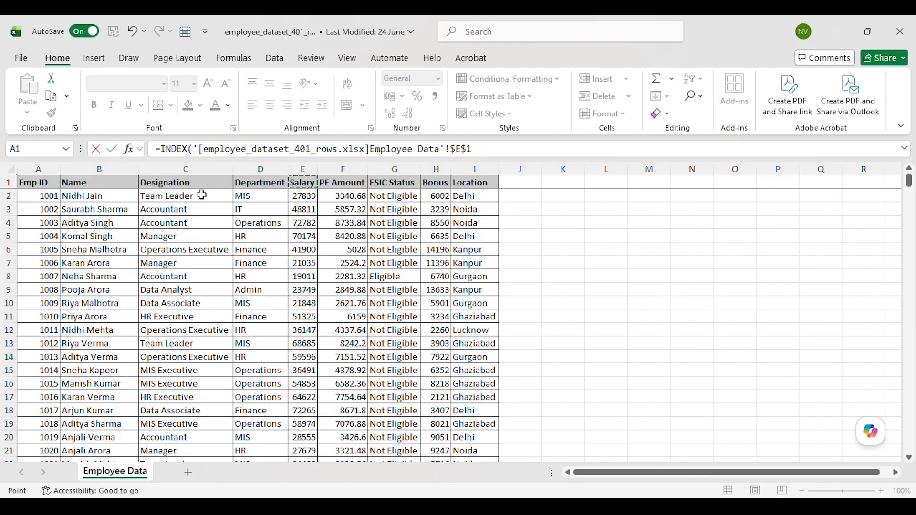
key("ctrl+space")
type(",")
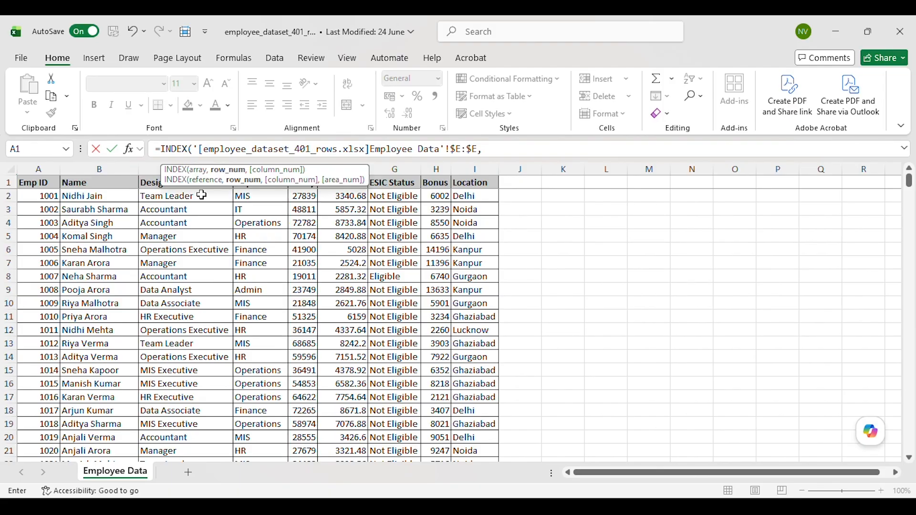
- Nest a MATCH function as the row number of the Salary formula, using A2 of the INDEX + MATCH sheet as the lookup value
type("MATCH")
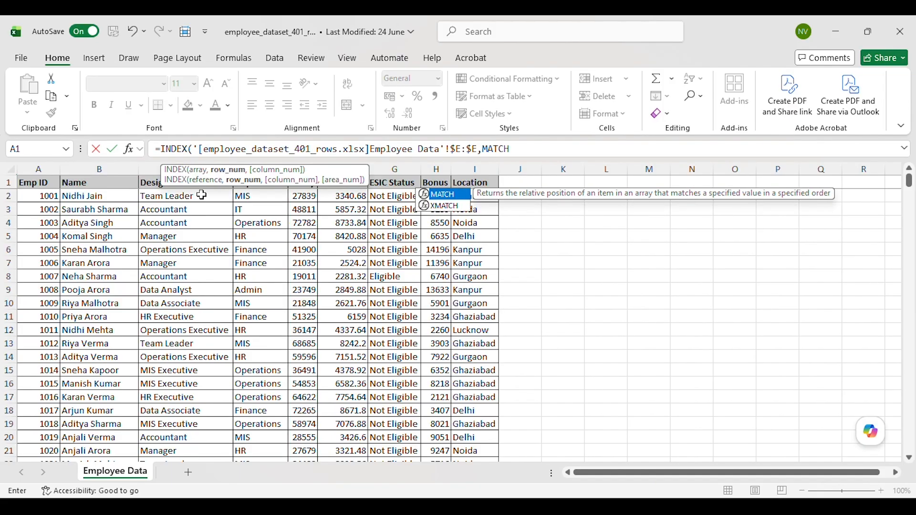
type("(")
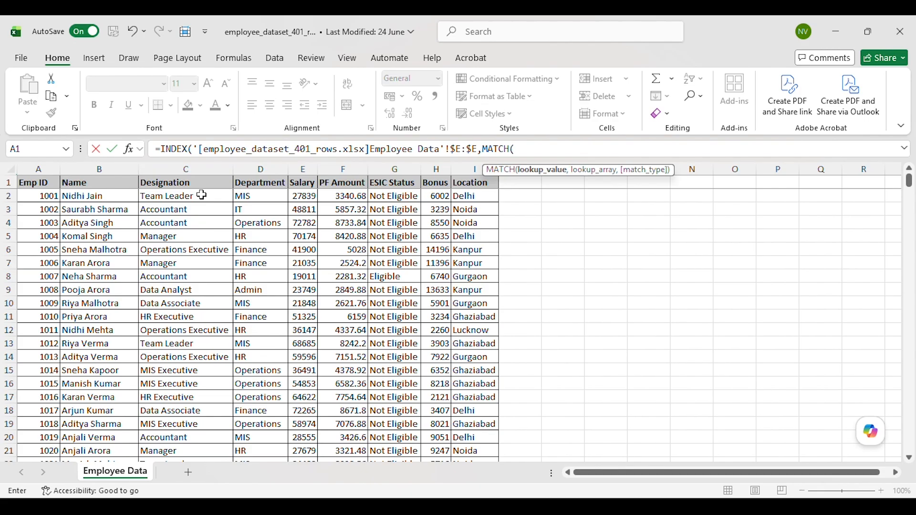
key("ctrl+Tab")
key("Left")
key("Left")
key("Left")
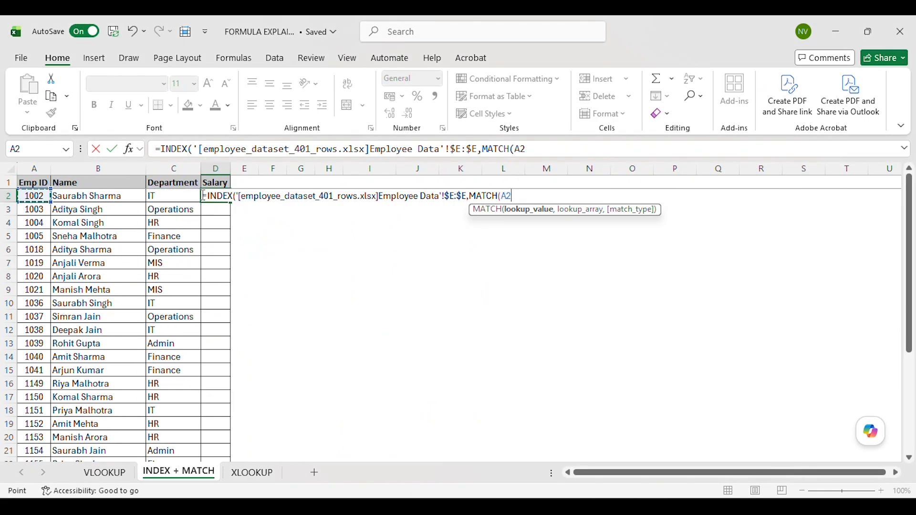
type(",")
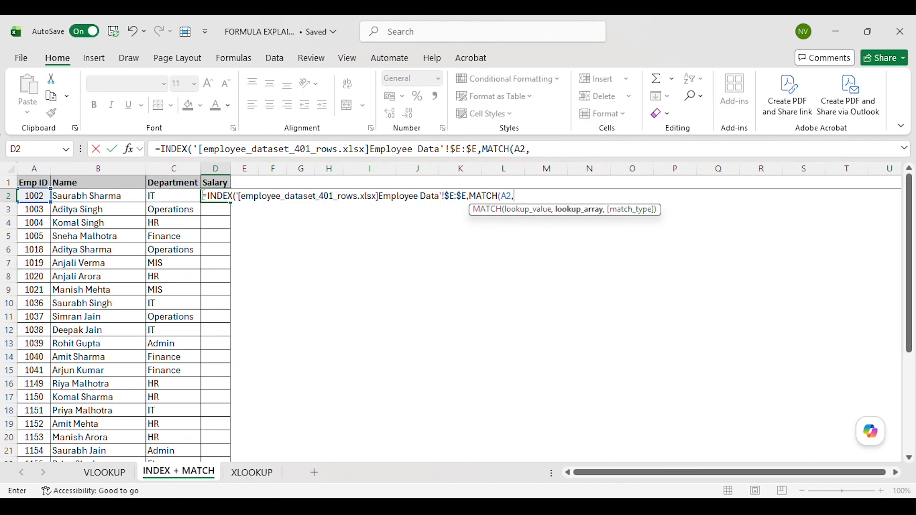
- Complete the Salary formula with Employee Data column A as the MATCH lookup array and match type 0, accepting the proposed closing-parenthesis correction
key("alt+Tab")
key("Down")
key("ctrl+space")
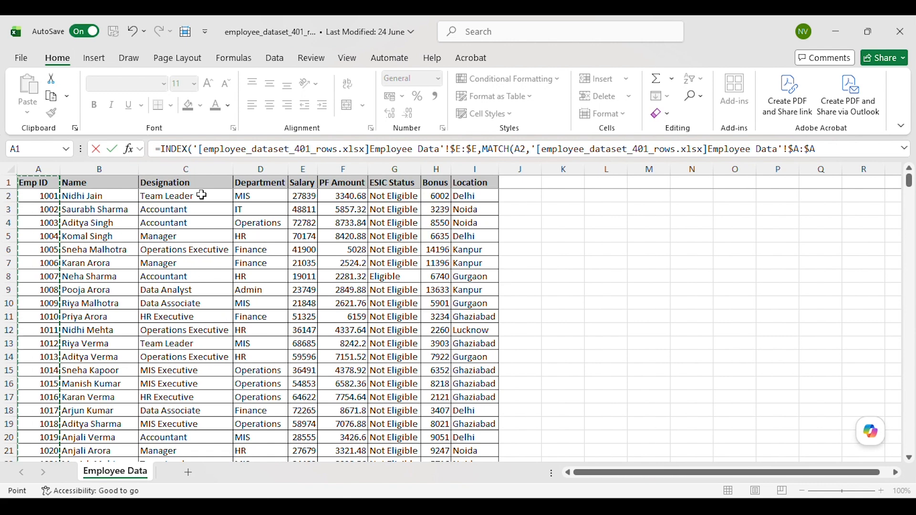
type(",")
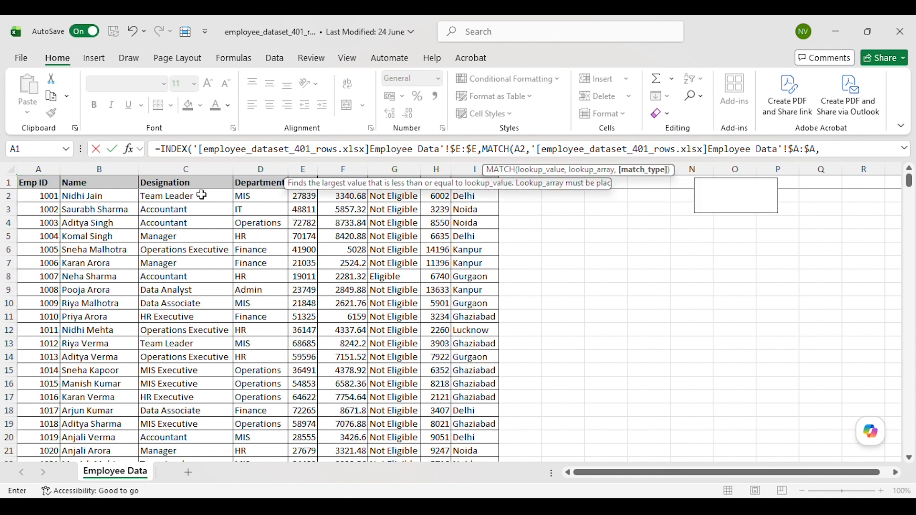
type("0")
key("Return")
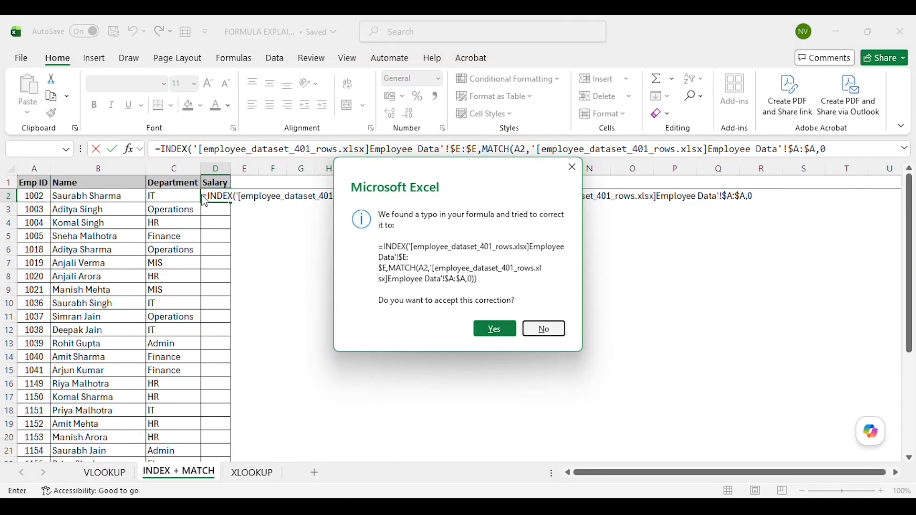
key("Left")
key("Return")
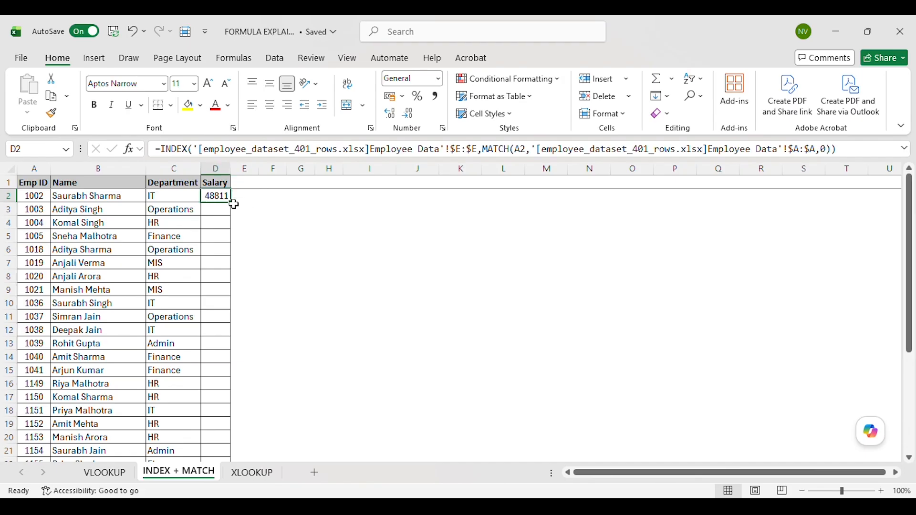
- Fill the Salary formula from D2 down the rest of the column, check the list's end, and switch to the employee dataset workbook
double_click(232, 205)
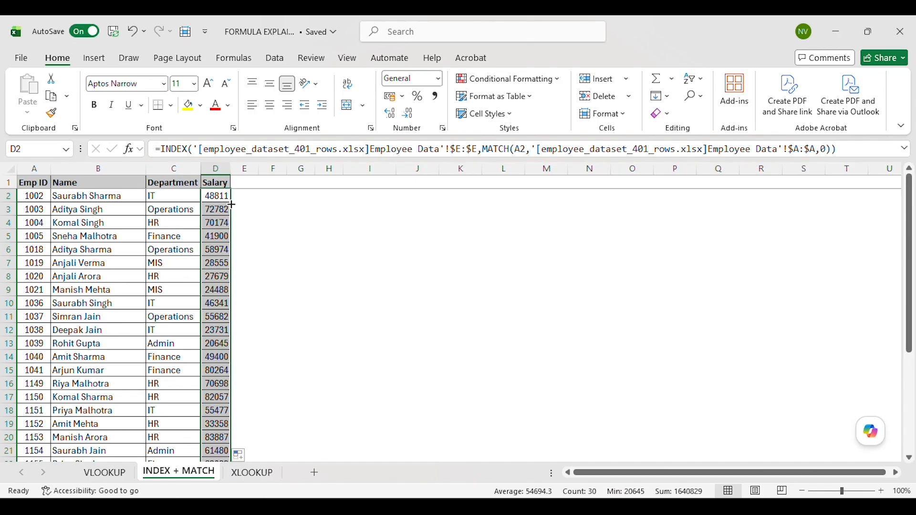
key("Left")
key("Left")
key("Left")
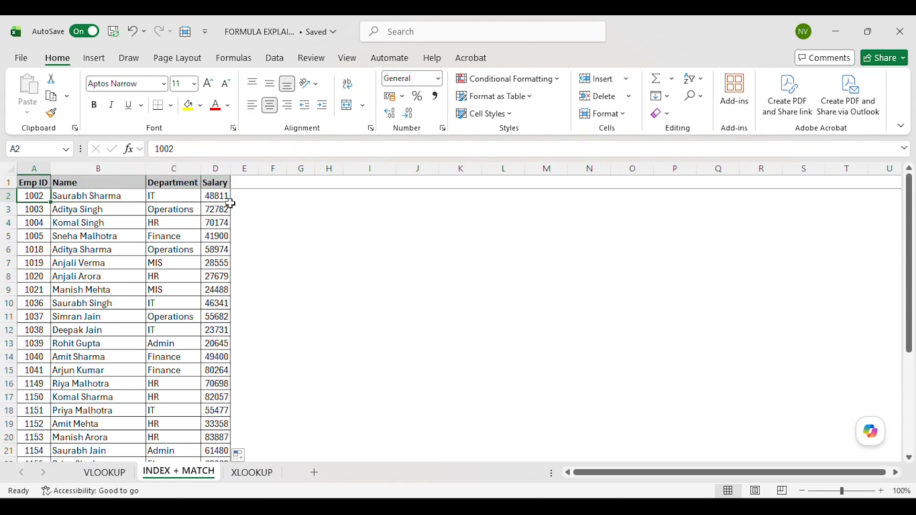
key("ctrl+Down")
key("ctrl+Up")
key("Down")
key("alt+Tab")
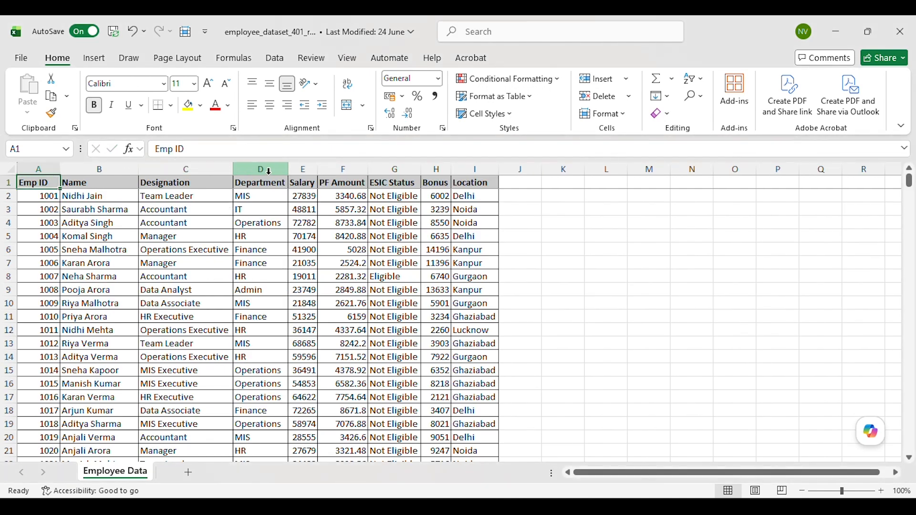
left_click(514, 166)
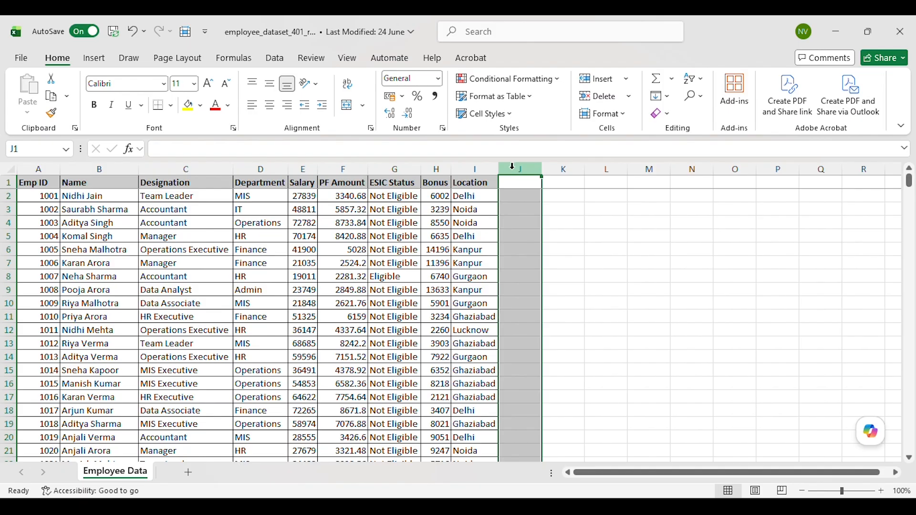
left_click_drag(370, 173, 370, 173)
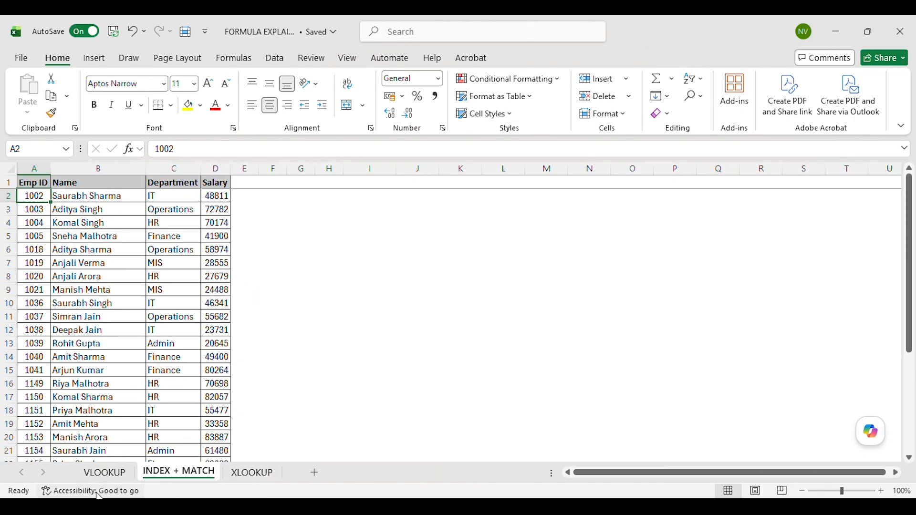
left_click(105, 475)
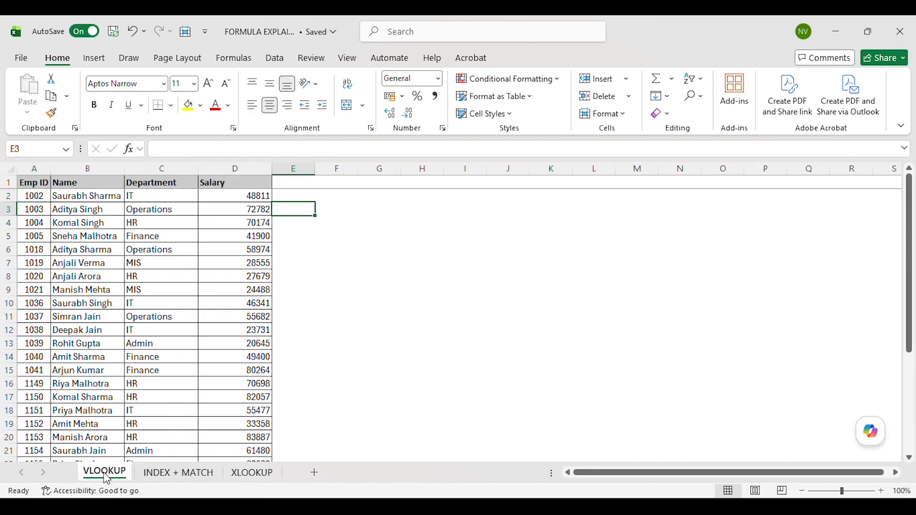
left_click(196, 475)
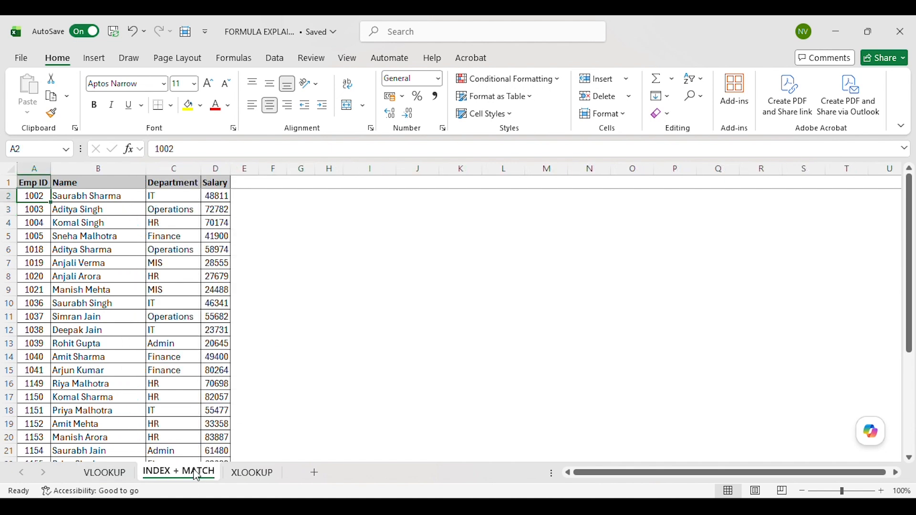
- On the XLOOKUP sheet, start an XLOOKUP formula in B2 under Name, using A2 as the lookup value
left_click(254, 475)
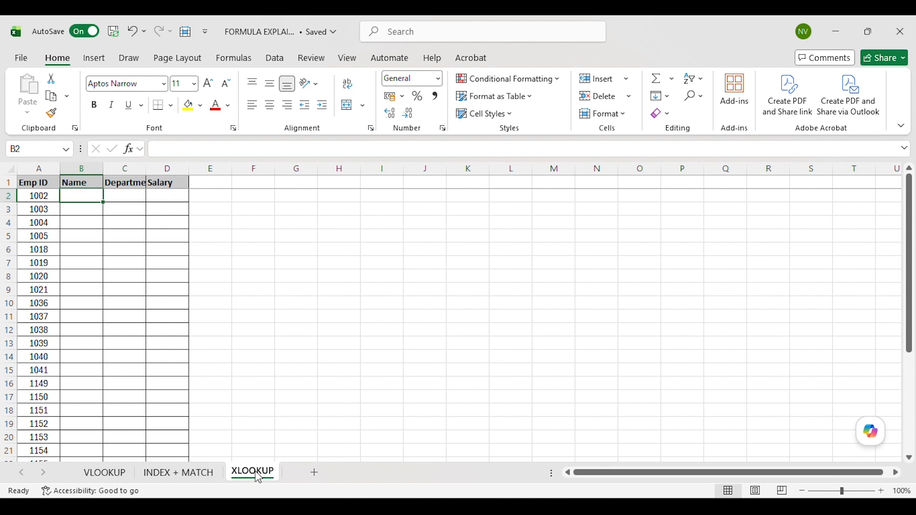
key("F2")
type("=")
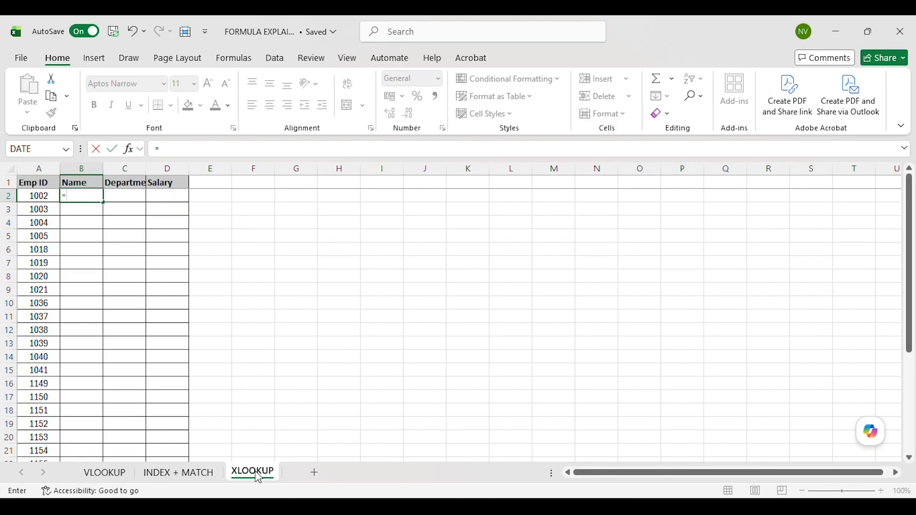
type("XLOOKUP")
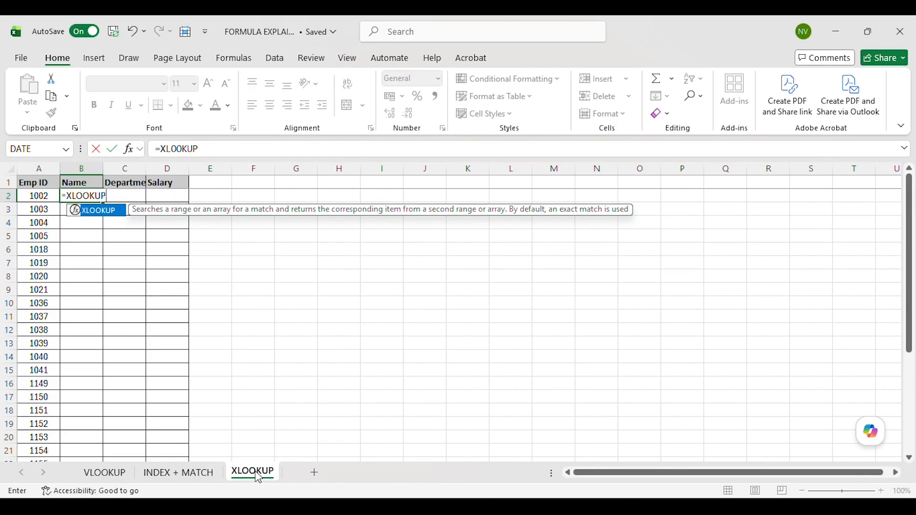
type("(")
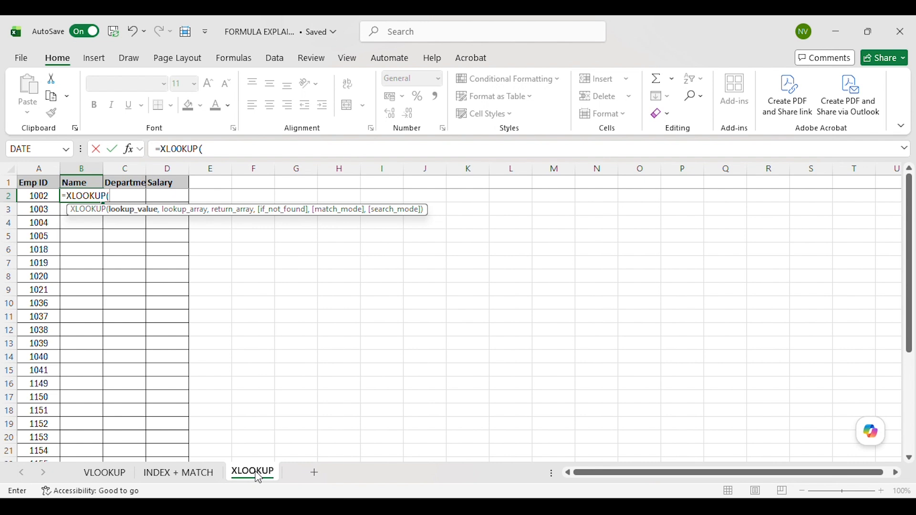
key("Left")
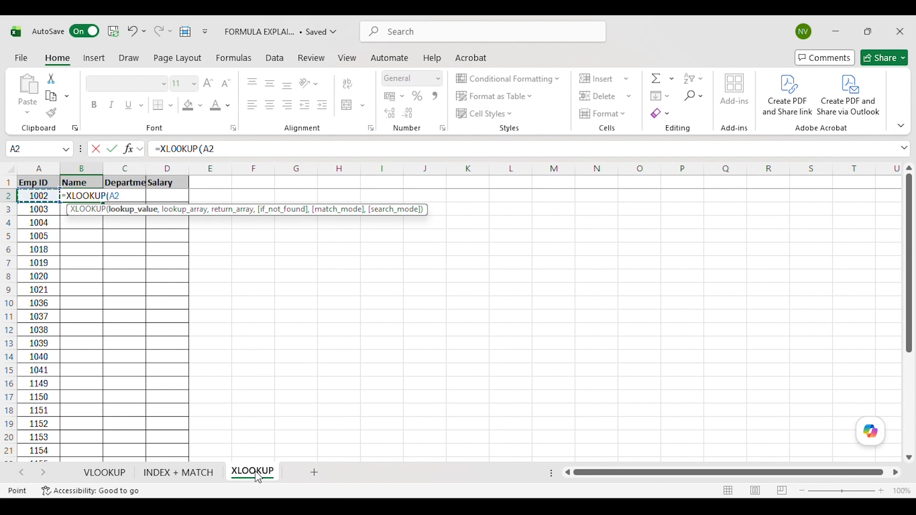
type(",")
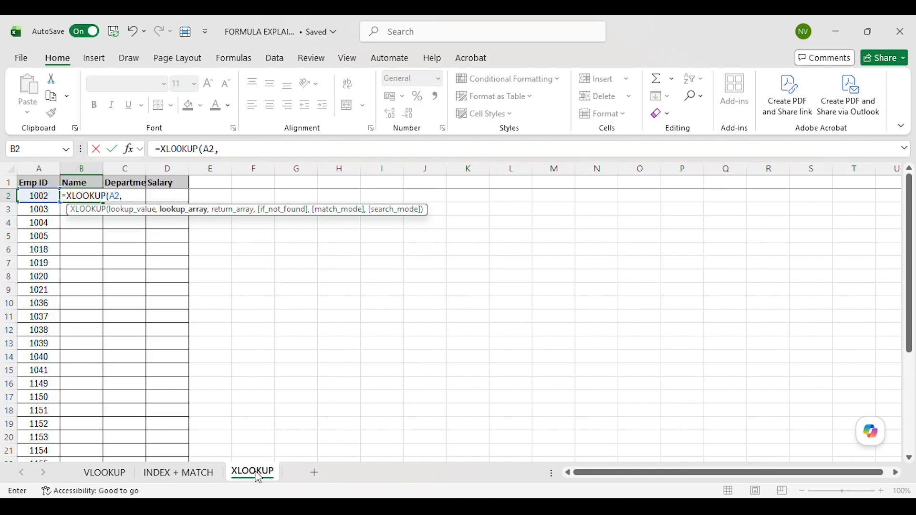
- Complete the Name formula with Employee Data column A of the dataset workbook as the lookup array and column B as the return array
key("alt+Tab")
key("ctrl+Home")
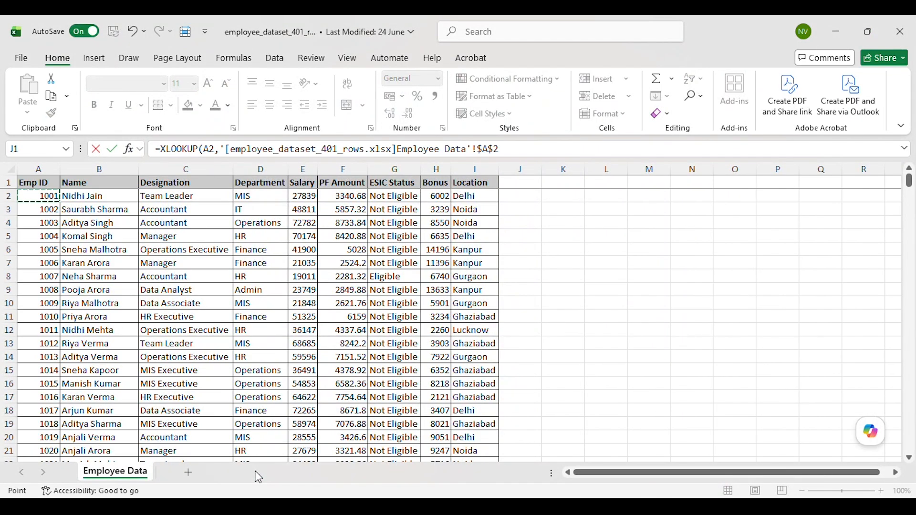
key("ctrl+space")
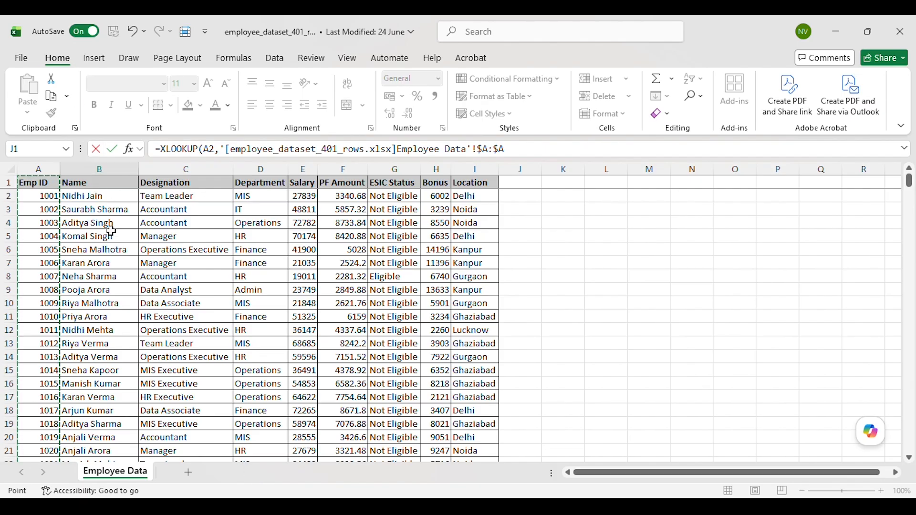
type(",")
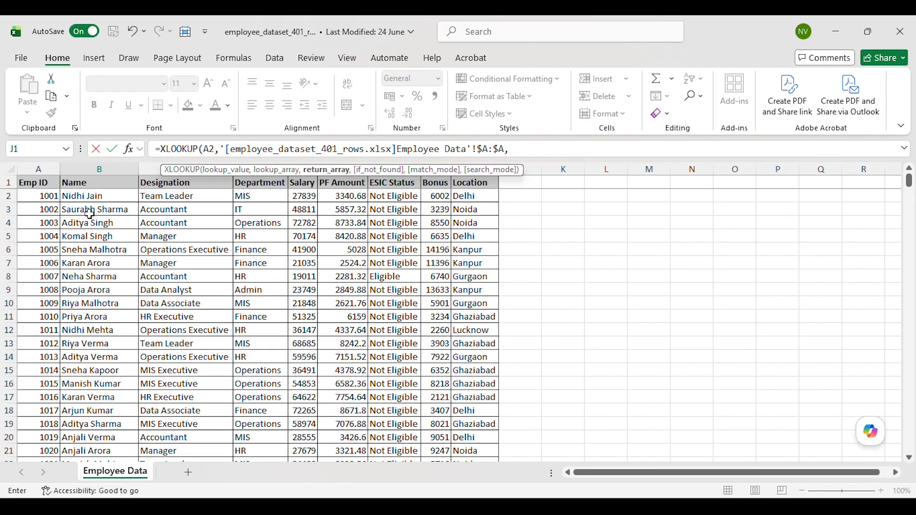
left_click(90, 214)
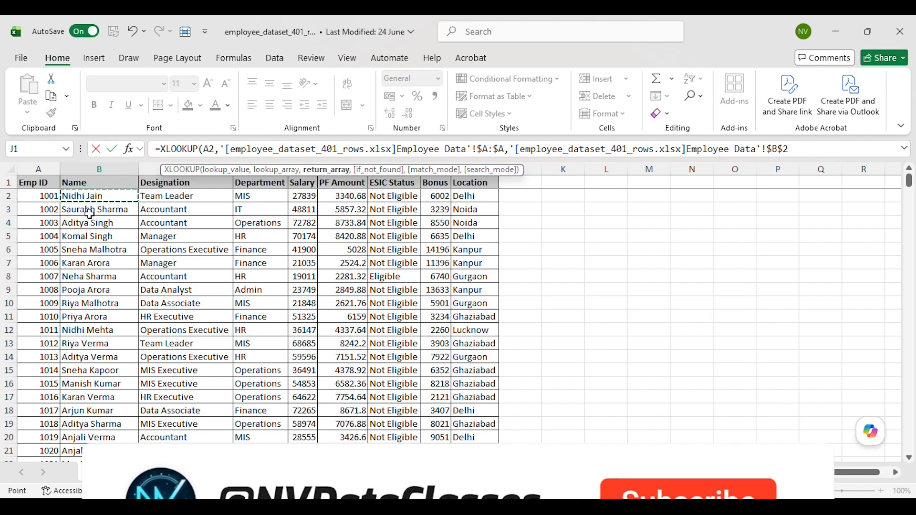
key("ctrl+space")
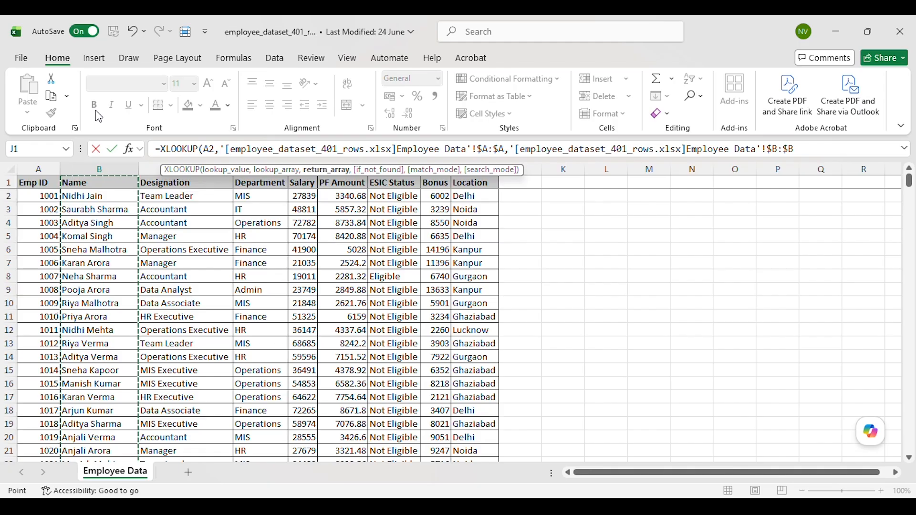
type(")")
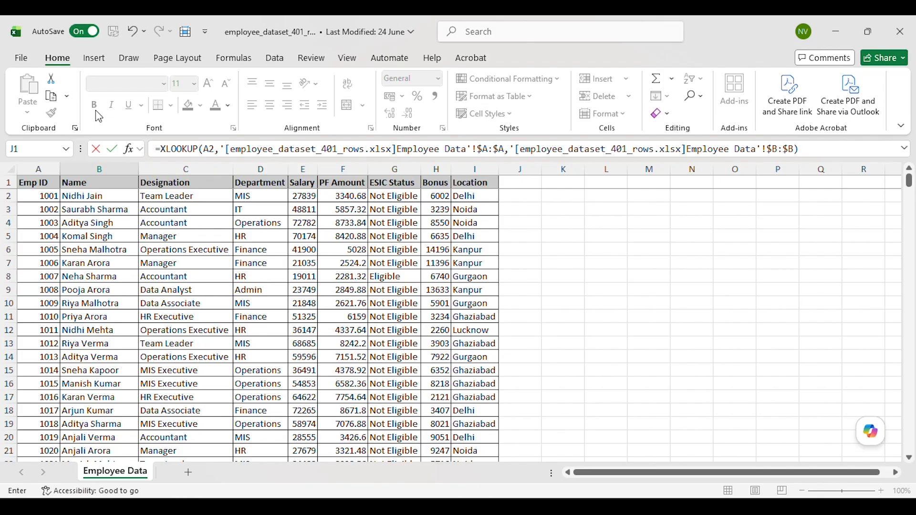
key("Return")
key("Up")
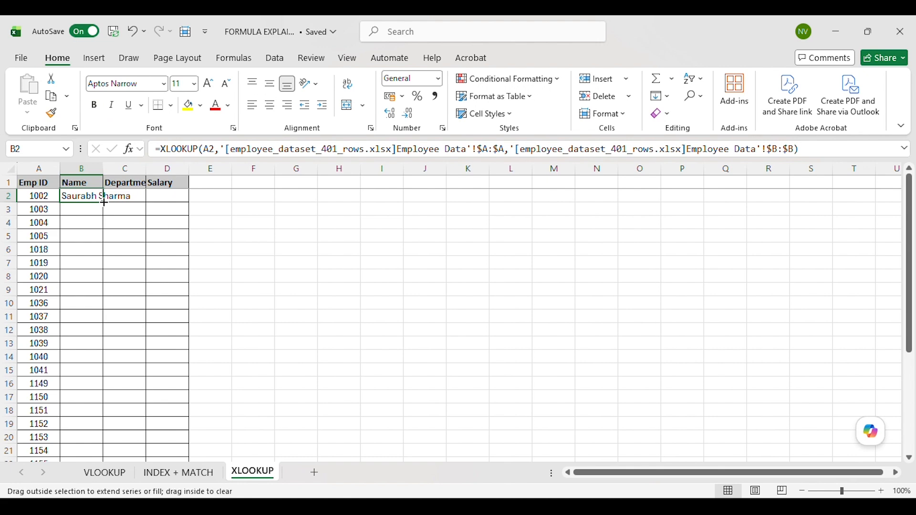
- Fill the Name formula from B2 down the rest of the list and autofit the column's width, checking the list's end
double_click(104, 202)
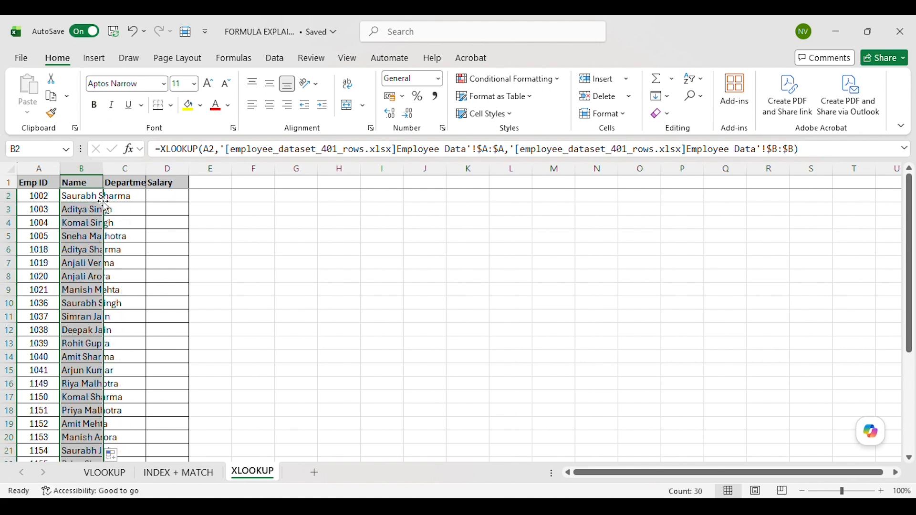
key("alt+h")
key("o")
key("i")
key("ctrl+Down")
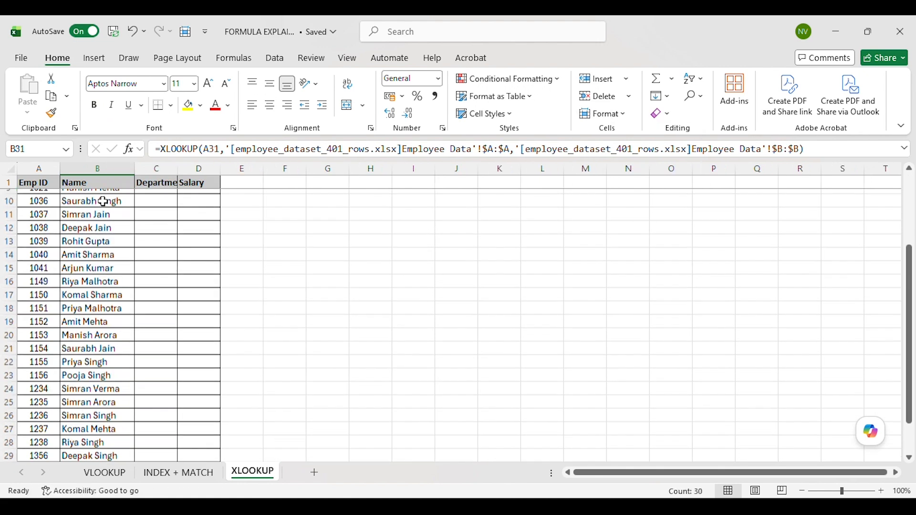
- Start an XLOOKUP formula in C2 under Department, using the Emp ID in A2 as the lookup value
key("ctrl+Up")
key("Down")
key("Right")
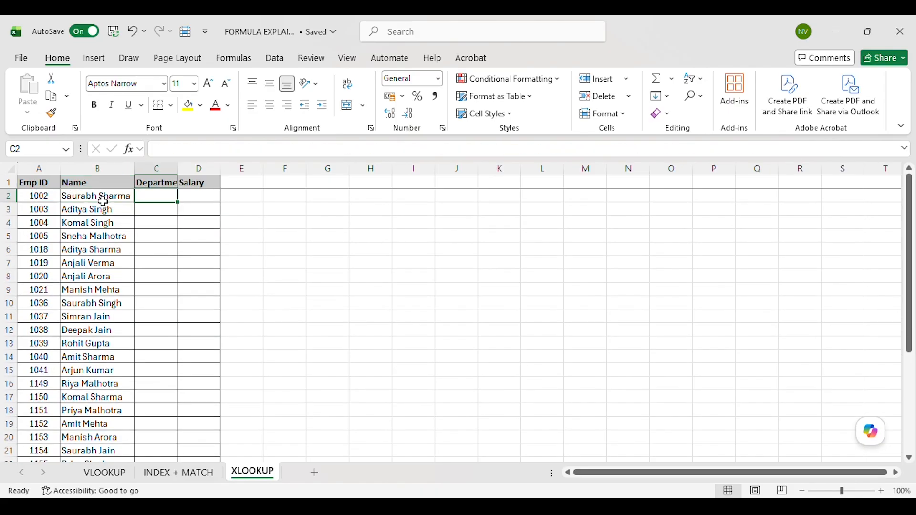
type("=")
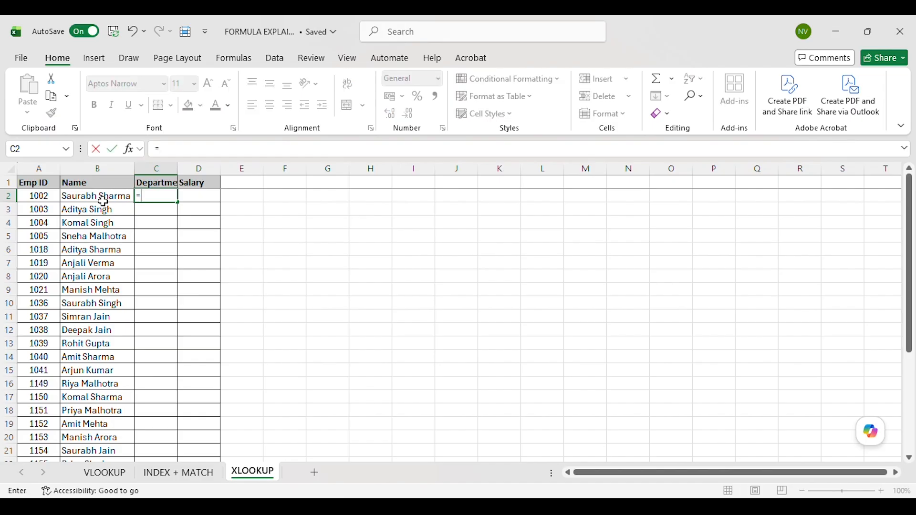
type("XLOOKUP")
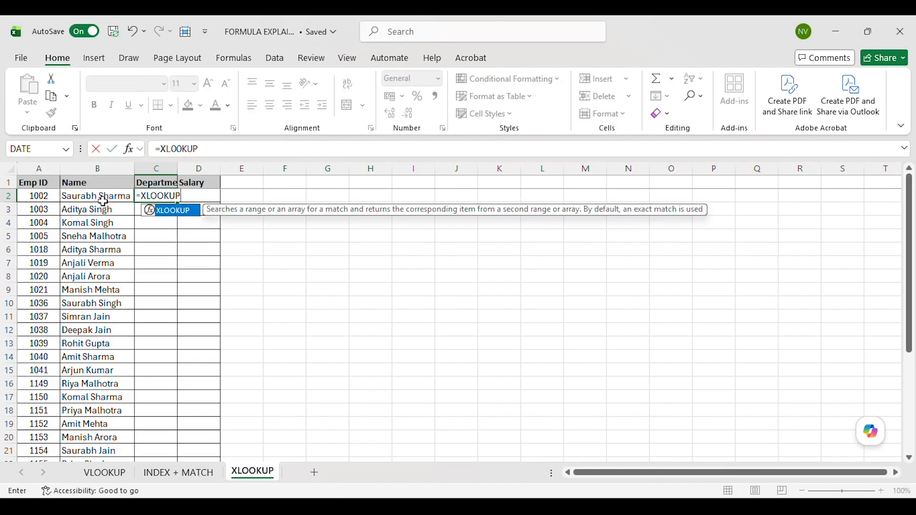
type("(")
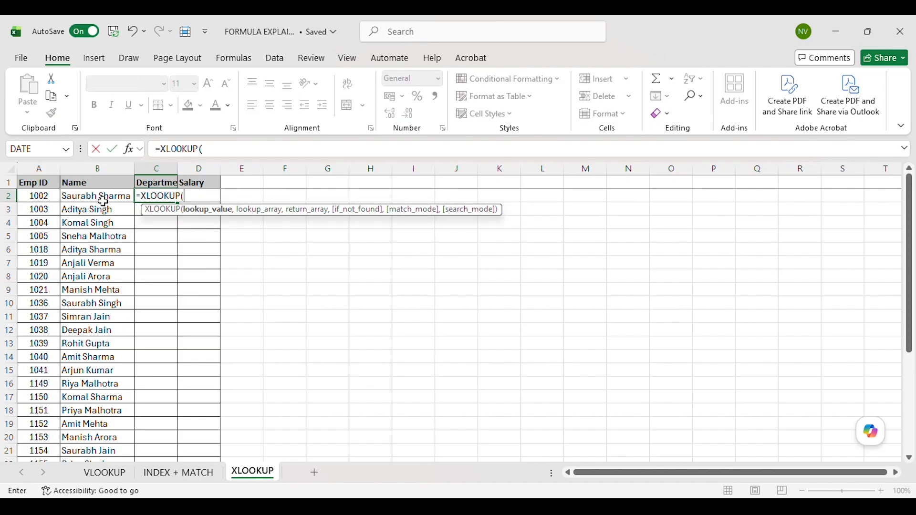
key("Left")
key("Left")
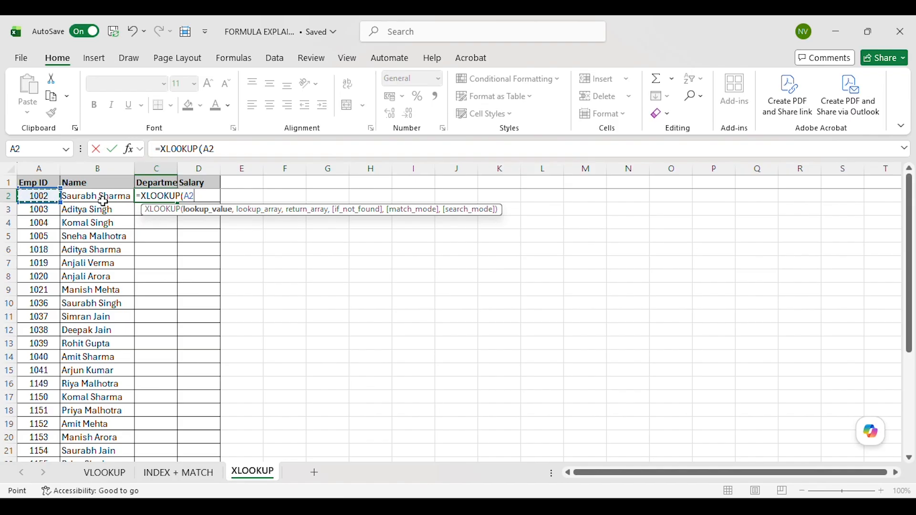
type(",")
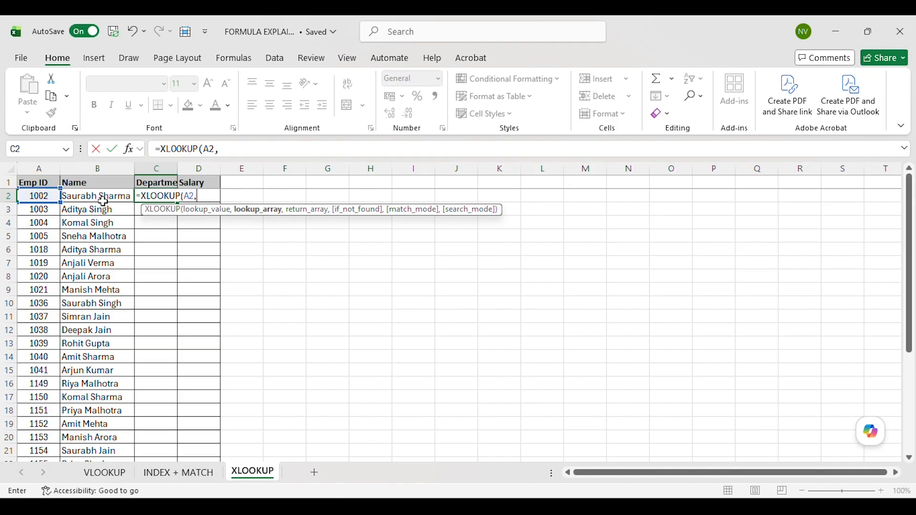
- Complete the Department formula with Employee Data column A of the dataset workbook as the lookup array and column D as the return array
key("ctrl+Tab")
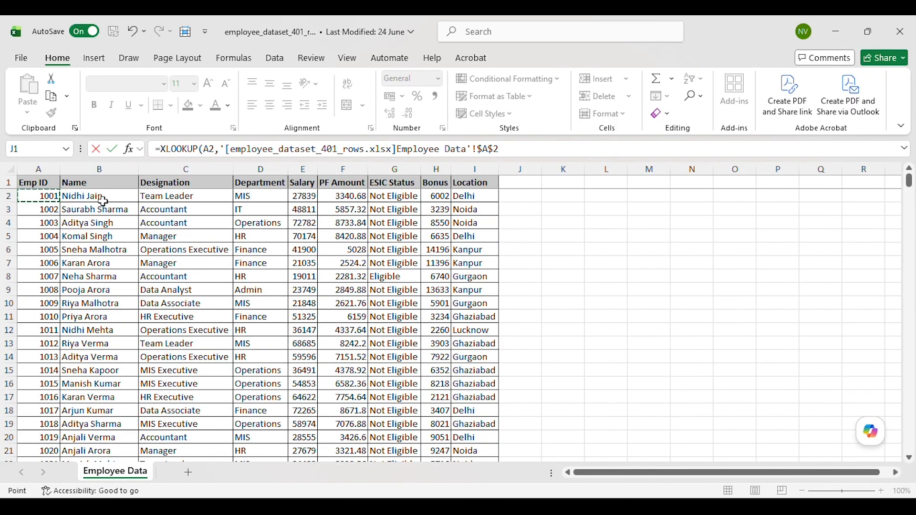
key("ctrl+space")
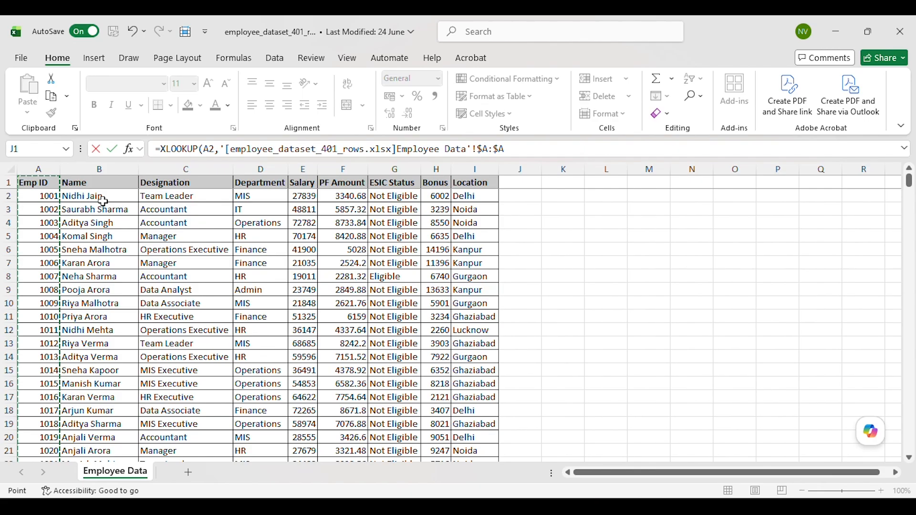
type(",")
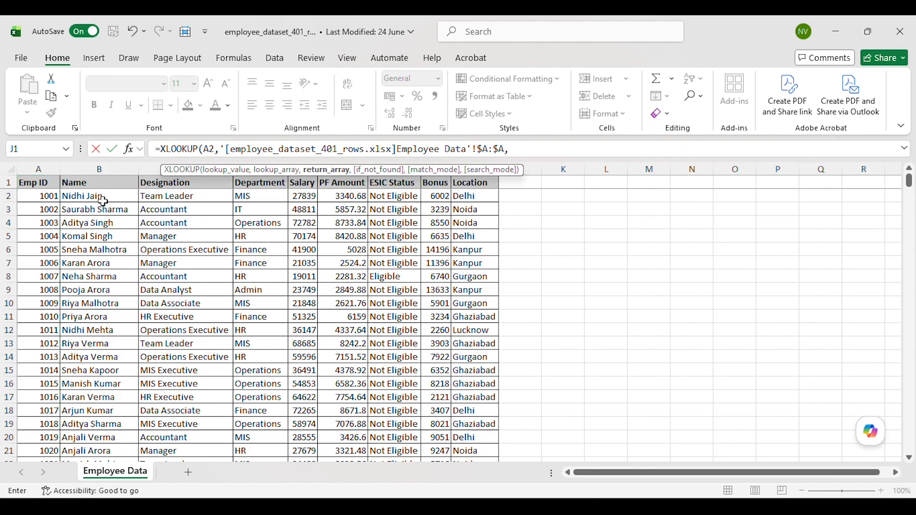
left_click(103, 201)
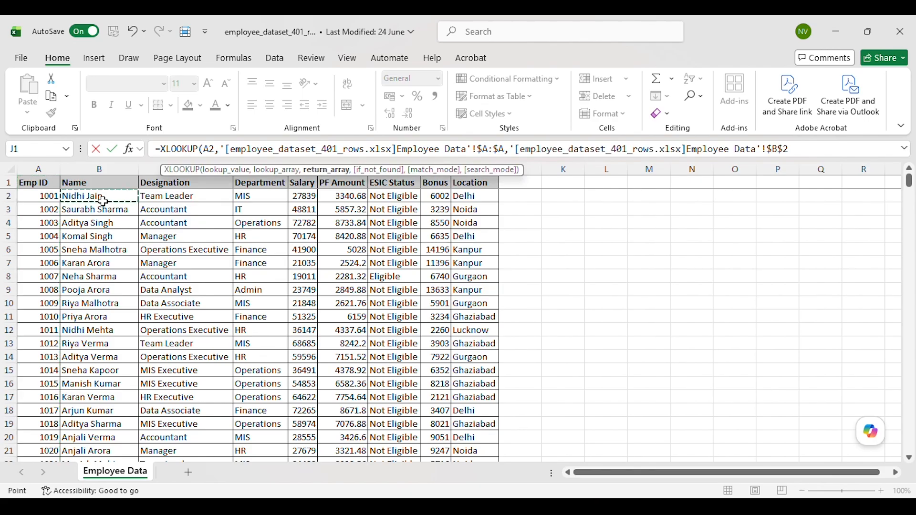
key("Right")
key("Right")
key("ctrl+space")
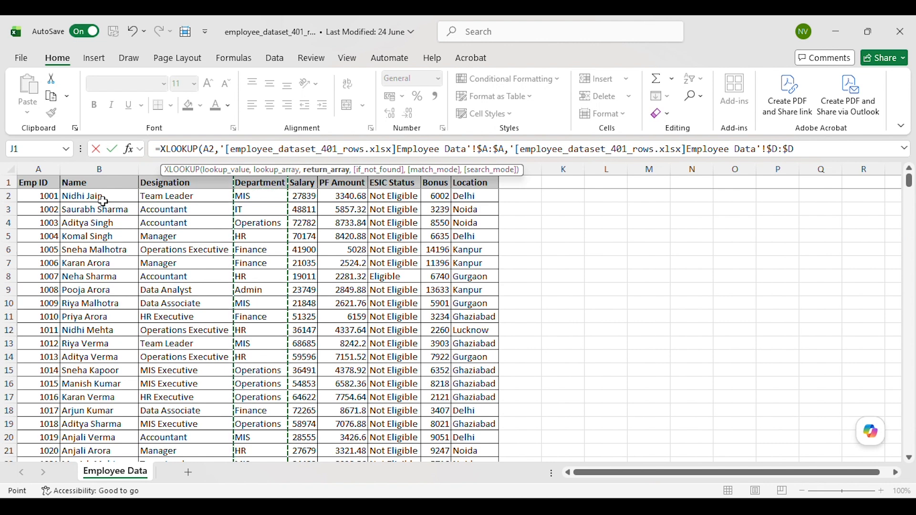
type(")")
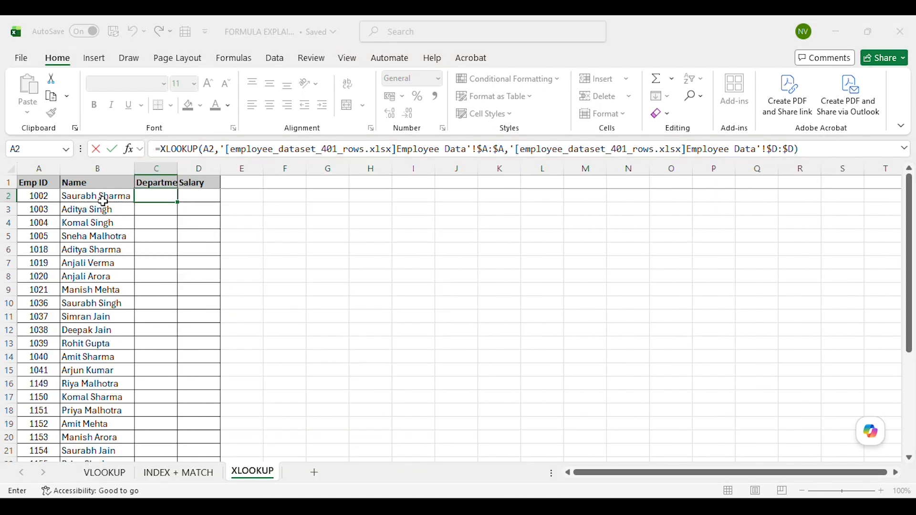
key("ctrl+Return")
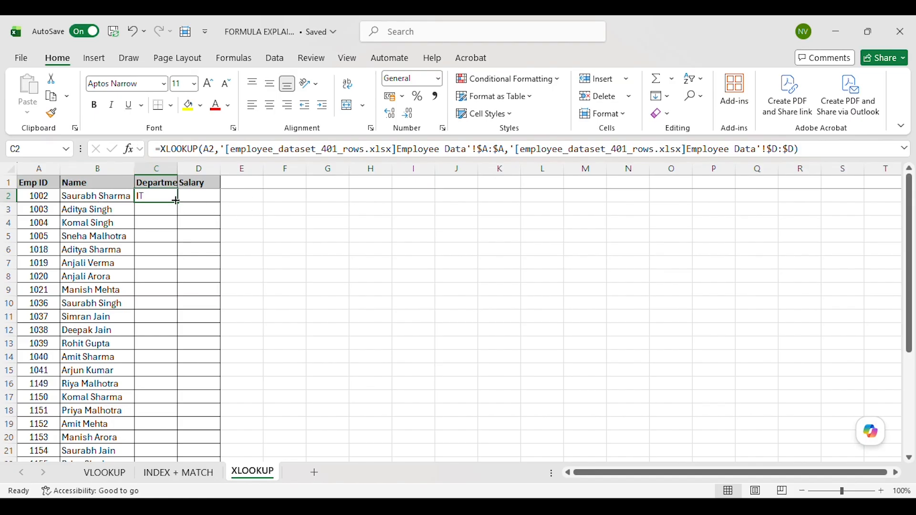
- Fill the Department formula from C2 down the autofitted column, and switch to the employee dataset workbook
double_click(176, 201)
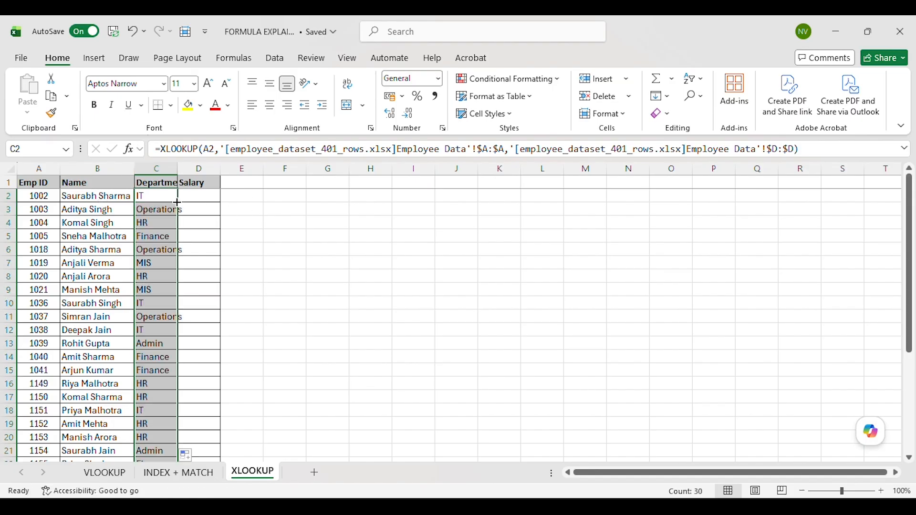
double_click(173, 170)
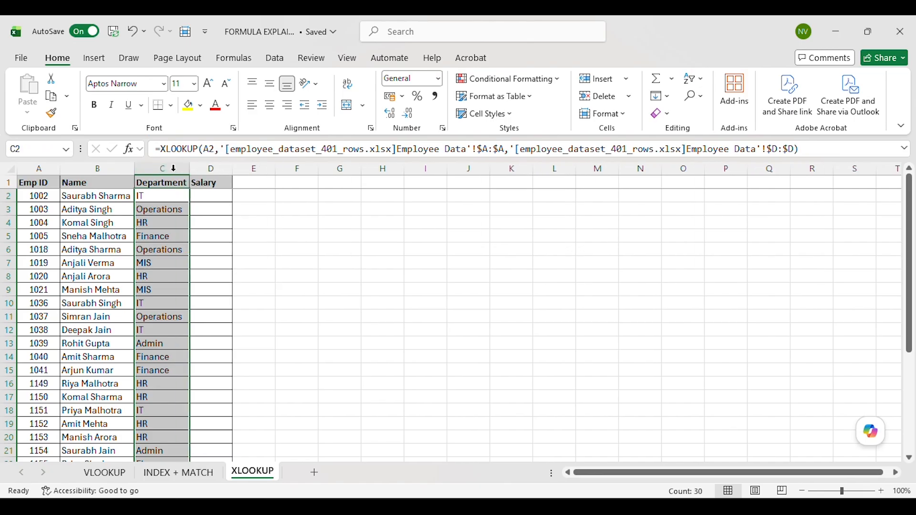
key("alt+Tab")
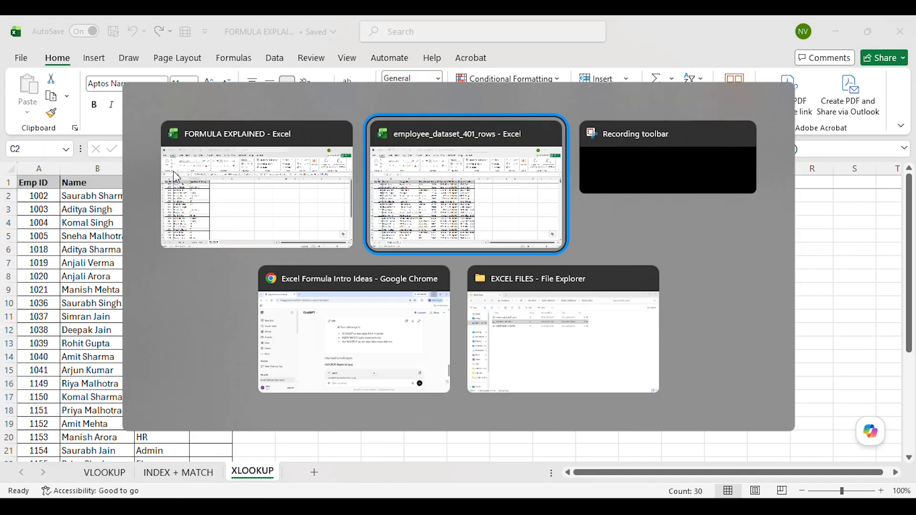
- Copy the PF Amount header in F1 of the employee dataset workbook and return to D1 on the XLOOKUP sheet
key("Left")
key("Home")
key("Right")
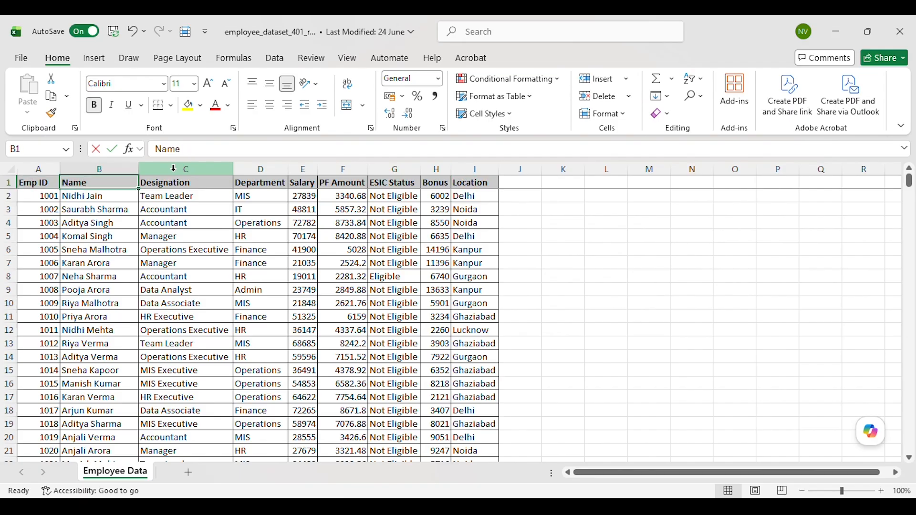
key("Right")
key("Right")
key("Right")
key("alt+Tab")
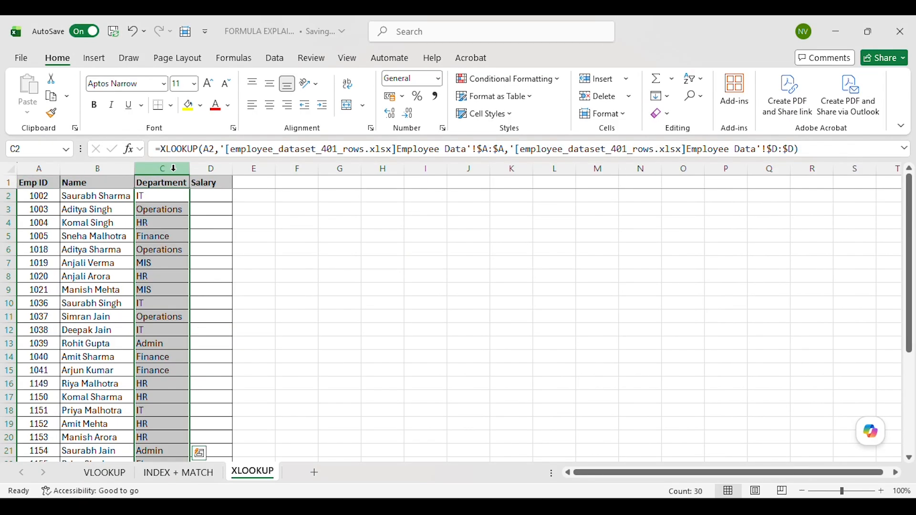
key("Right")
key("alt+Tab")
key("Right")
key("Right")
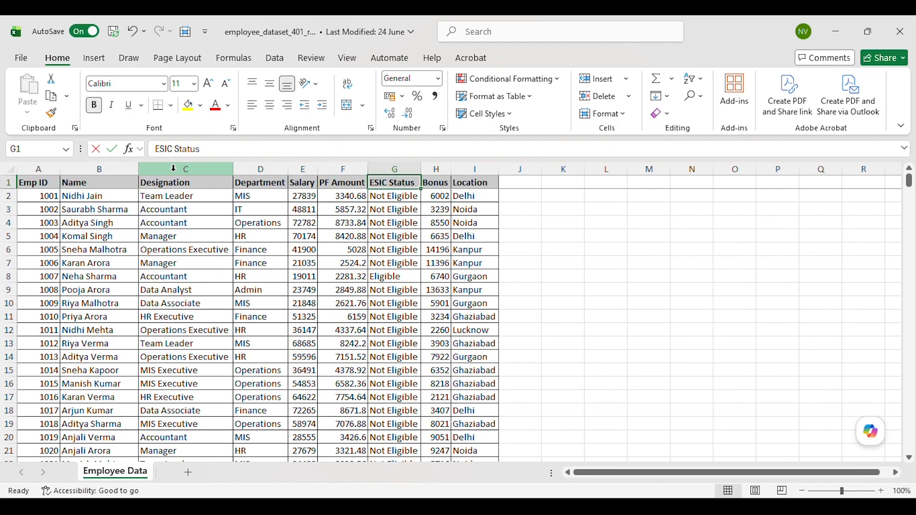
key("Left")
key("ctrl+c")
key("alt+Tab")
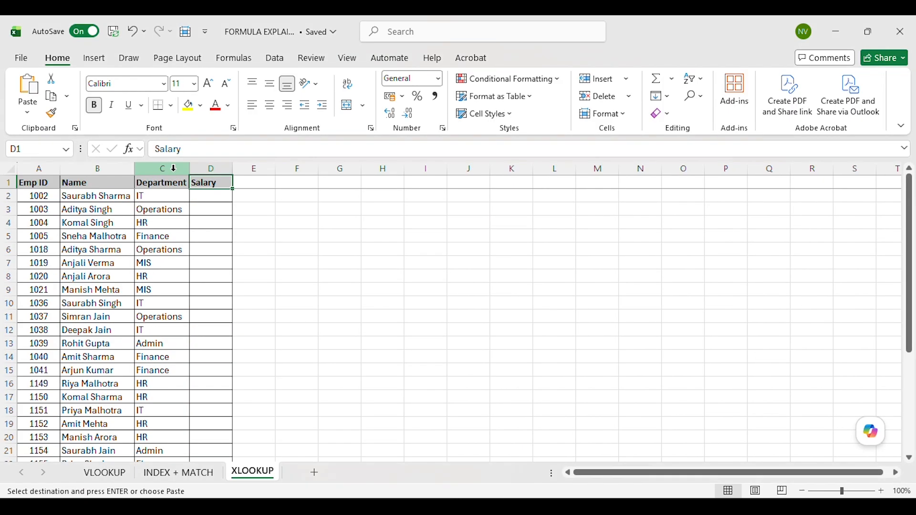
- Replace the Salary header in D1 with the copied PF Amount header and autofit the column's width
key("ctrl+v")
key("alt+h")
key("o")
key("i")
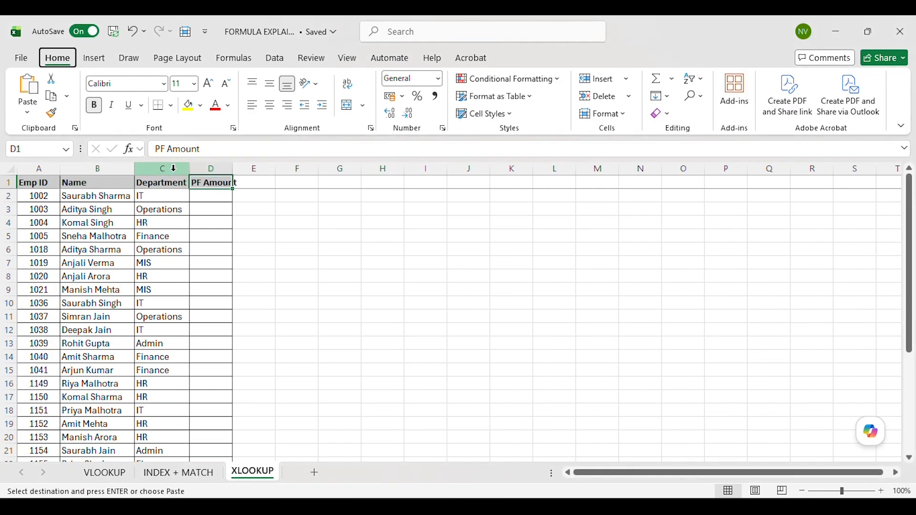
key("Left")
key("Left")
key("Left")
- Copy the entire Emp ID column A in the employee dataset workbook
key("alt+Tab")
key("Left")
key("Left")
key("Left")
key("Left")
key("Left")
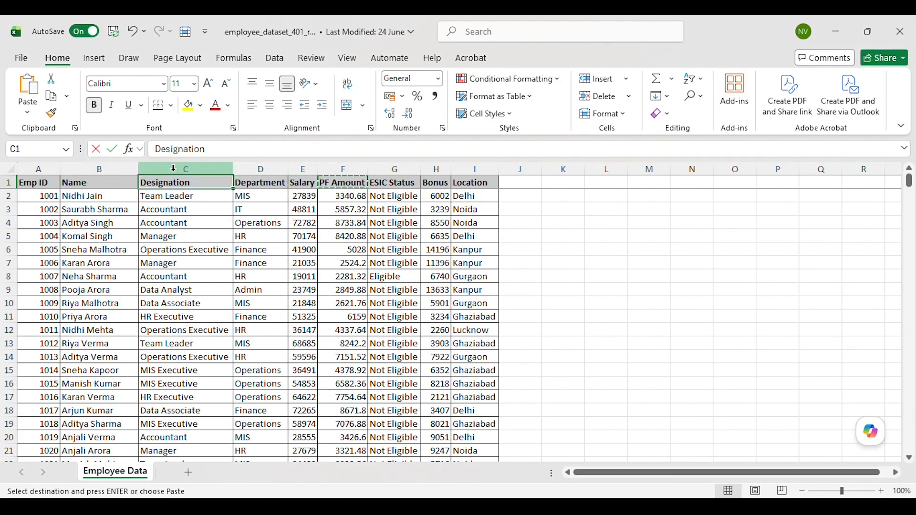
key("ctrl+space")
key("ctrl+c")
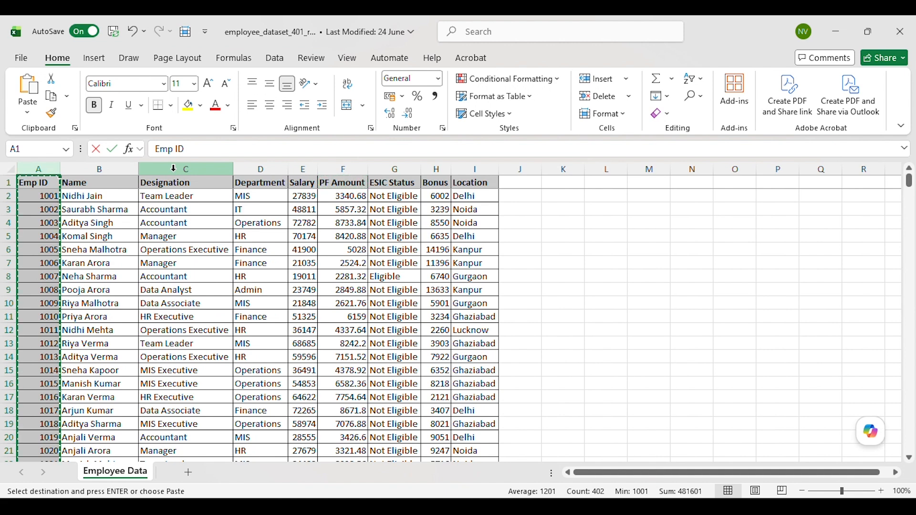
- Paste the copied Emp ID column into column J, directly after Location
key("ctrl+Right")
key("Left")
key("Left")
key("Right")
key("Right")
key("Right")
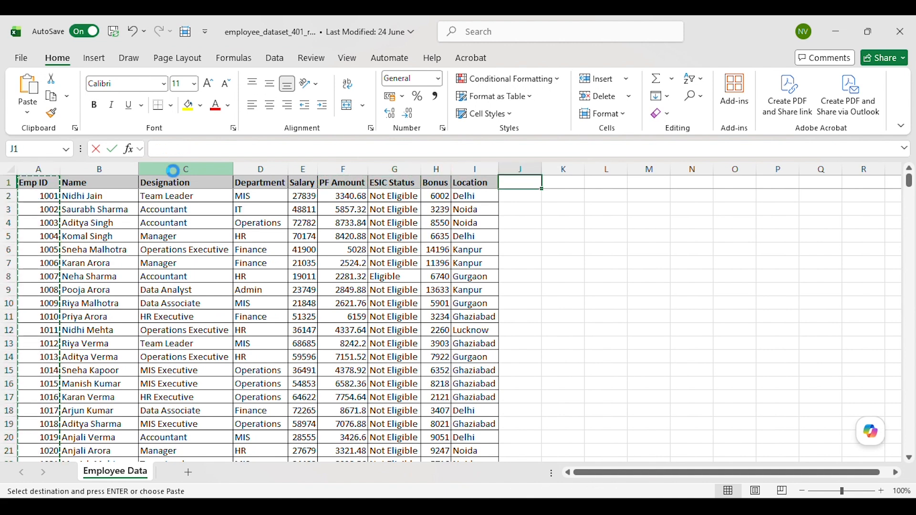
key("Return")
- Delete the original Emp ID column A from the employee dataset
key("ctrl+Left")
key("Left")
key("ctrl+space")
key("ctrl+minus")
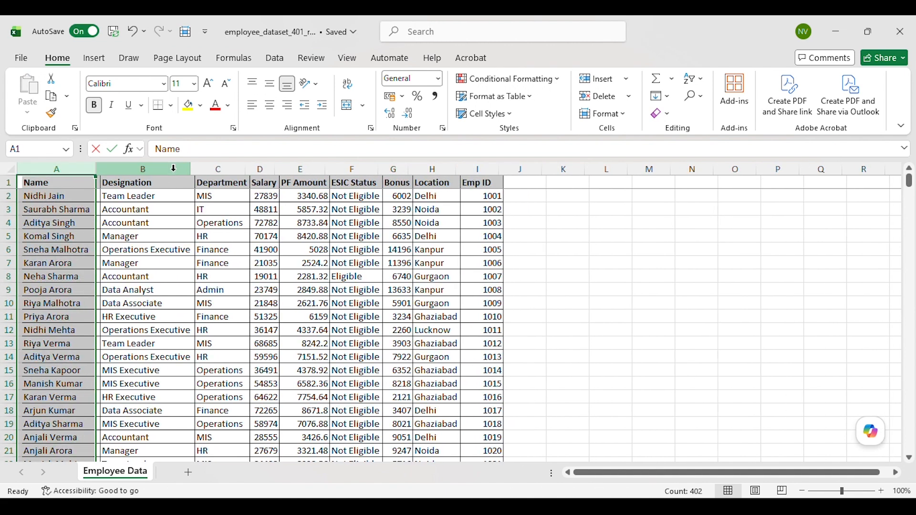
key("Down")
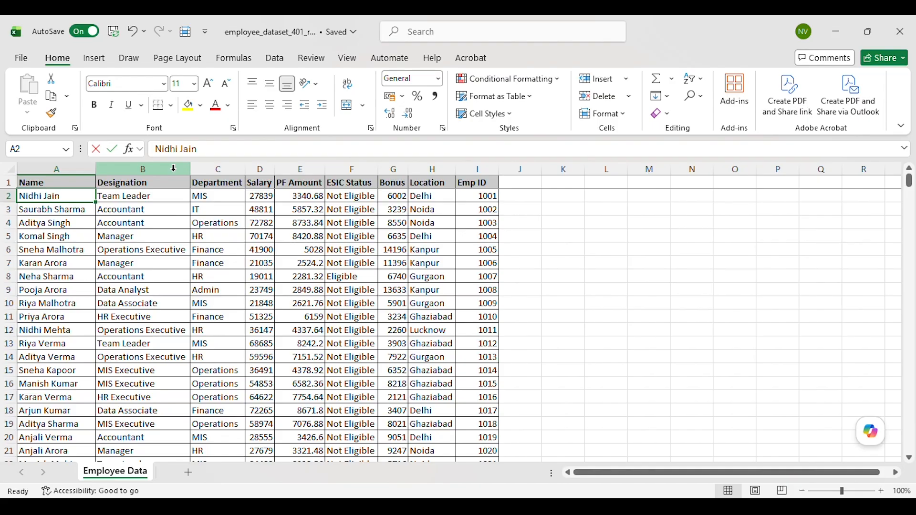
- Start an XLOOKUP formula in D2 under PF Amount on the XLOOKUP sheet, using A2 as the lookup value
key("alt+Tab")
key("Right")
key("Right")
key("Right")
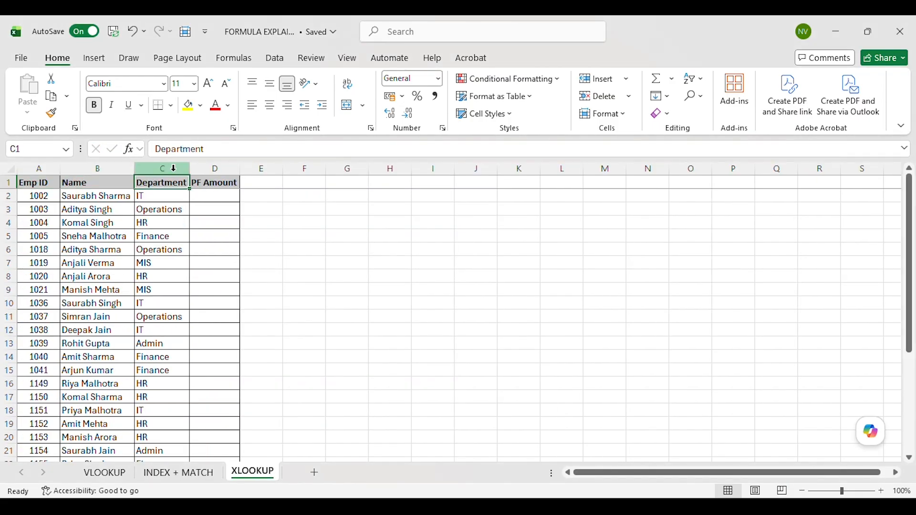
key("Down")
type("=")
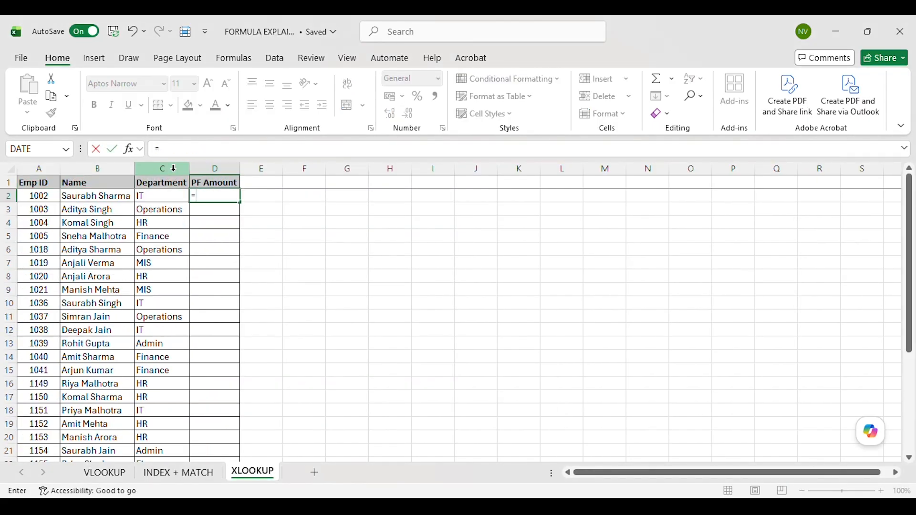
type("XLOOKUP(")
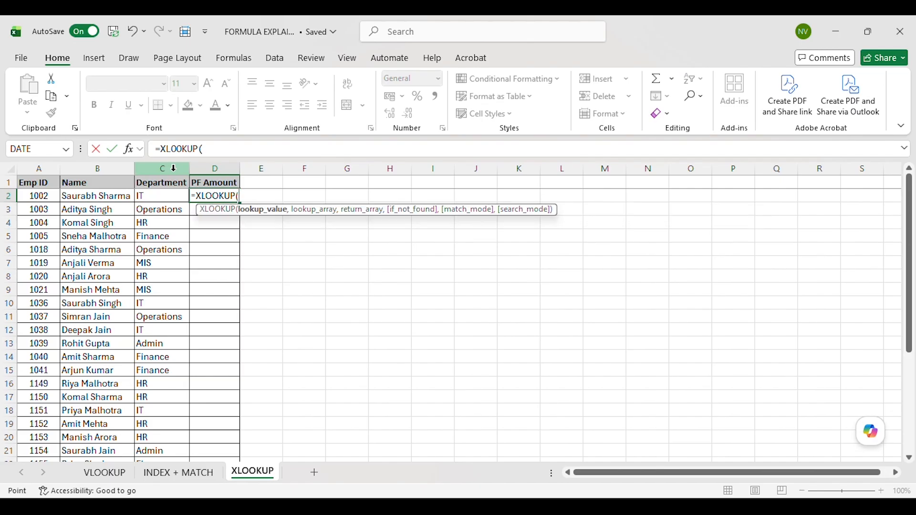
key("Left")
key("Left")
key("Left")
type(",")
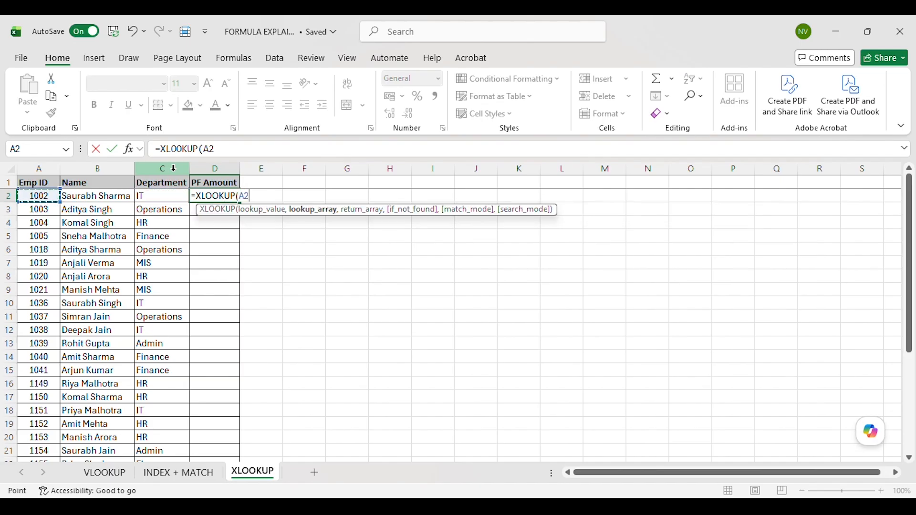
- Set the formula's lookup array to the Emp ID column I on the dataset workbook's Employee Data sheet
key("ctrl+Tab")
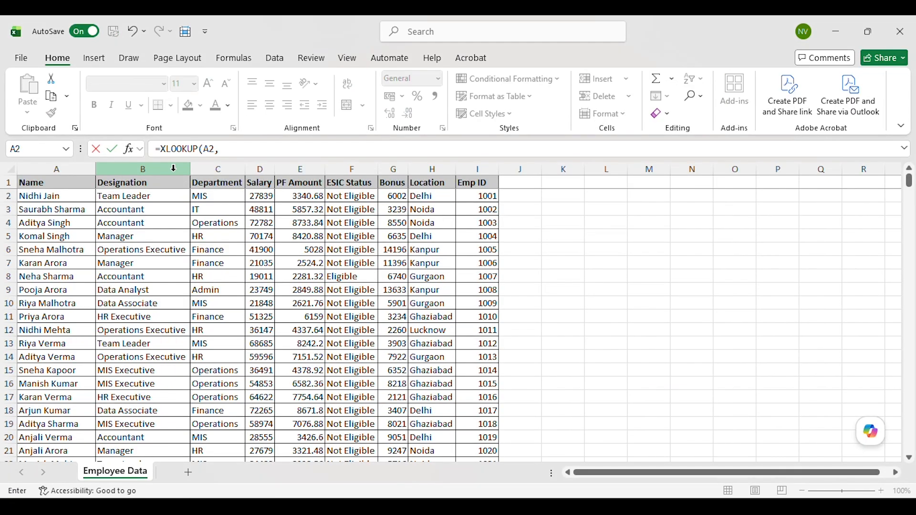
key("ctrl+Home")
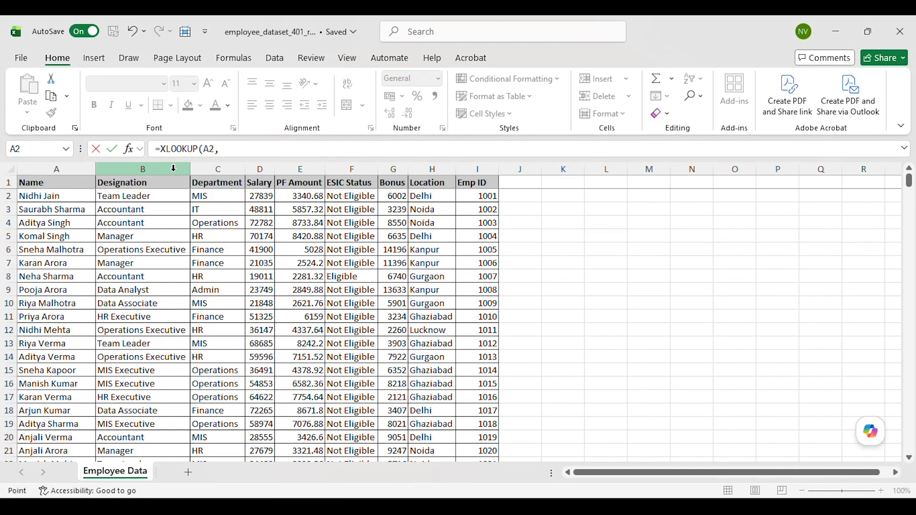
key("Up")
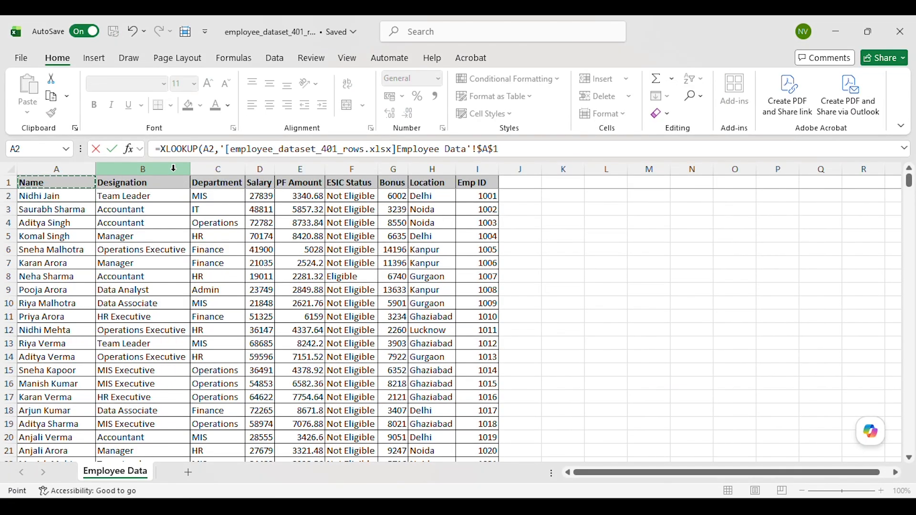
key("ctrl+Right")
key("ctrl+space")
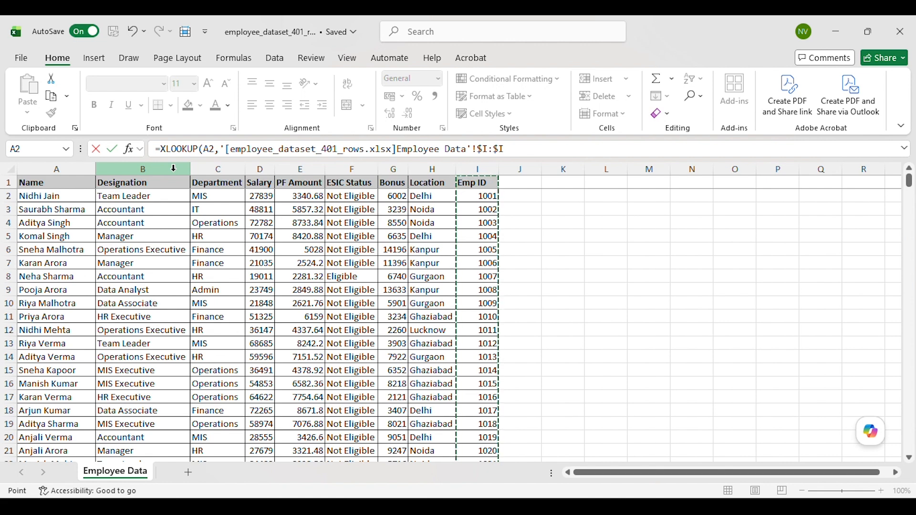
type(",")
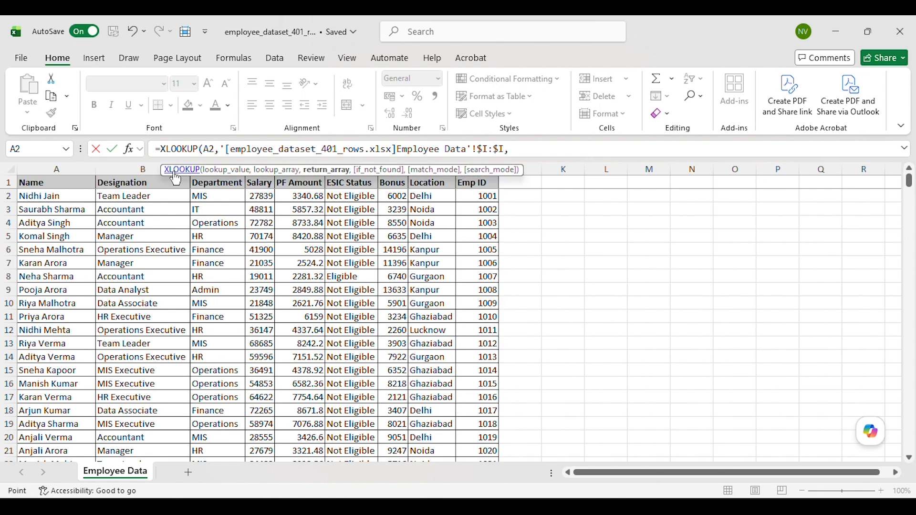
- Set the return array to the dataset's PF Amount column E and complete the XLOOKUP formula
left_click(267, 197)
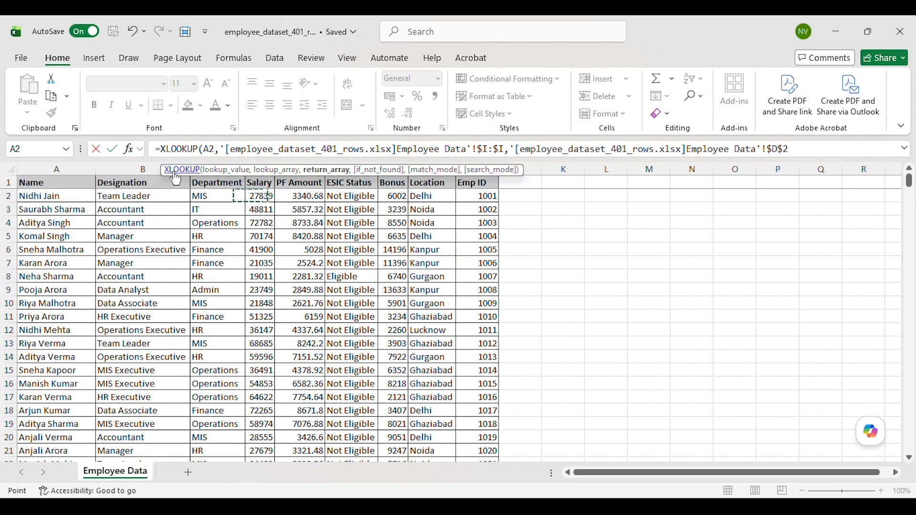
key("Right")
key("ctrl+space")
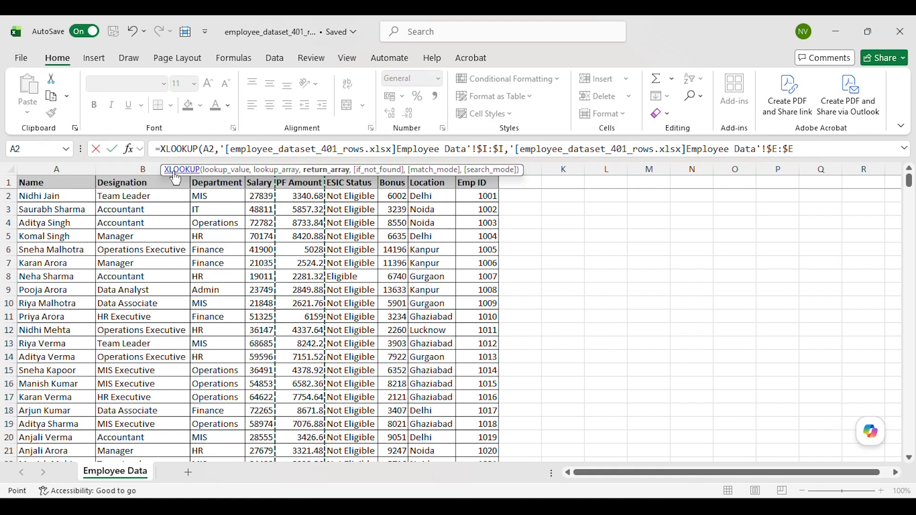
type(")")
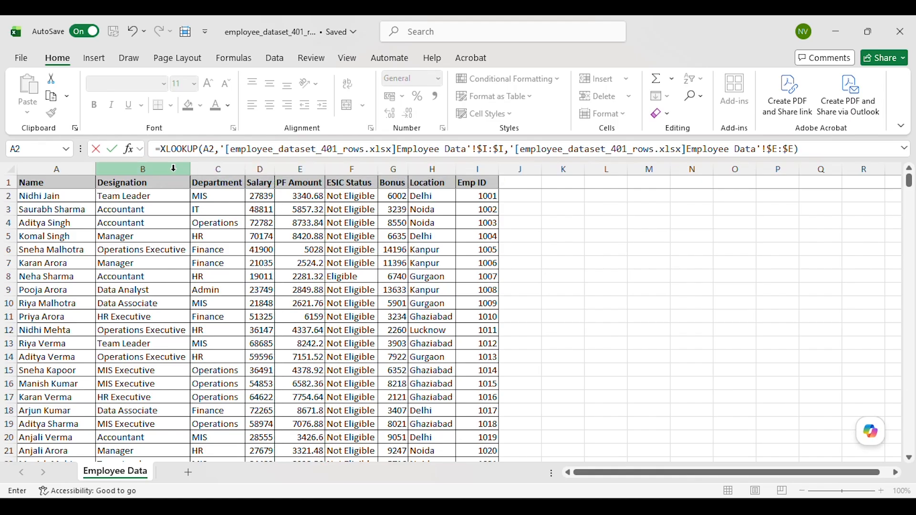
key("Return")
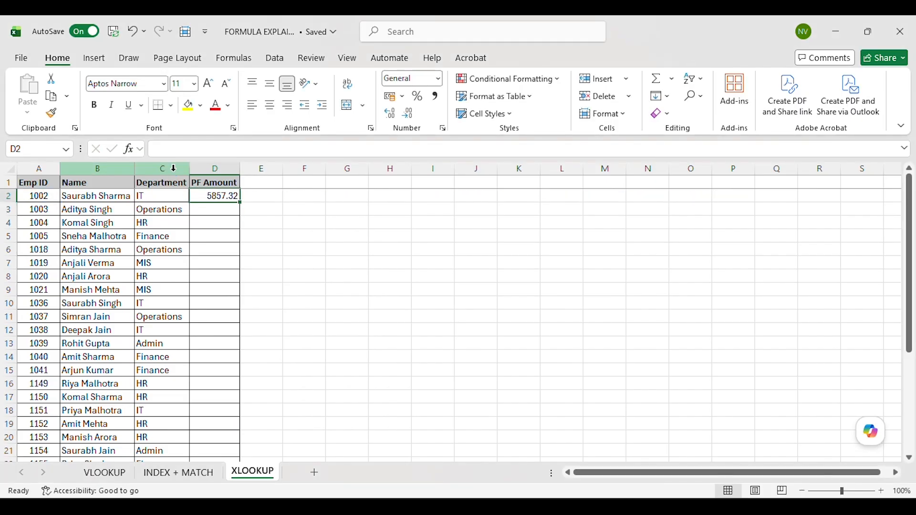
- Find the Emp ID from A2 in the dataset workbook and check that employee's PF Amount
key("Left")
key("Left")
key("Left")
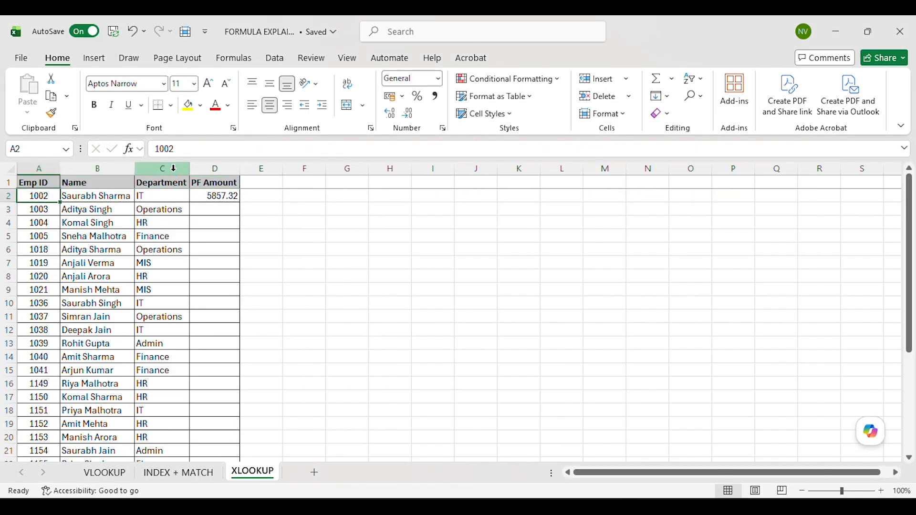
key("ctrl+c")
key("ctrl+Tab")
key("ctrl+f")
key("ctrl+v")
key("Return")
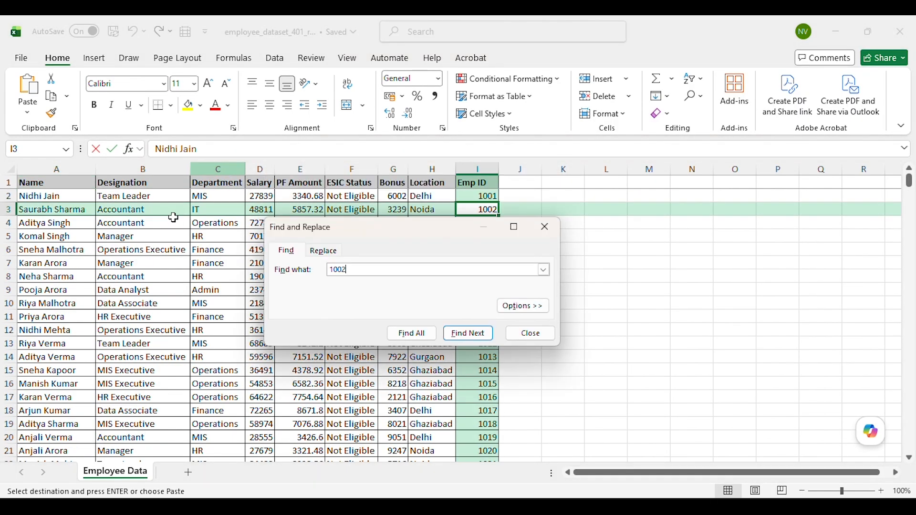
key("Escape")
key("Left")
key("Left")
key("Left")
key("Left")
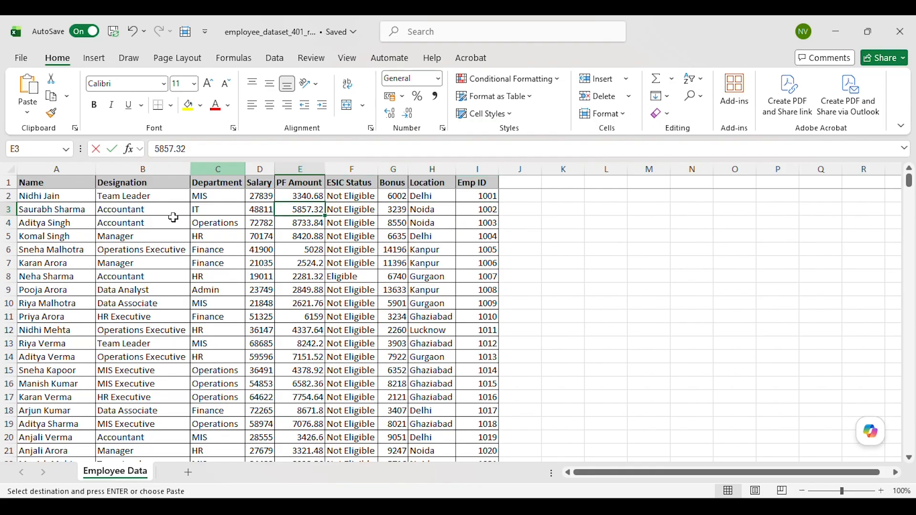
- Fill the PF Amount formula from D2 down the rest of the XLOOKUP list and check the list's end
key("ctrl+Tab")
key("Right")
key("Right")
key("Right")
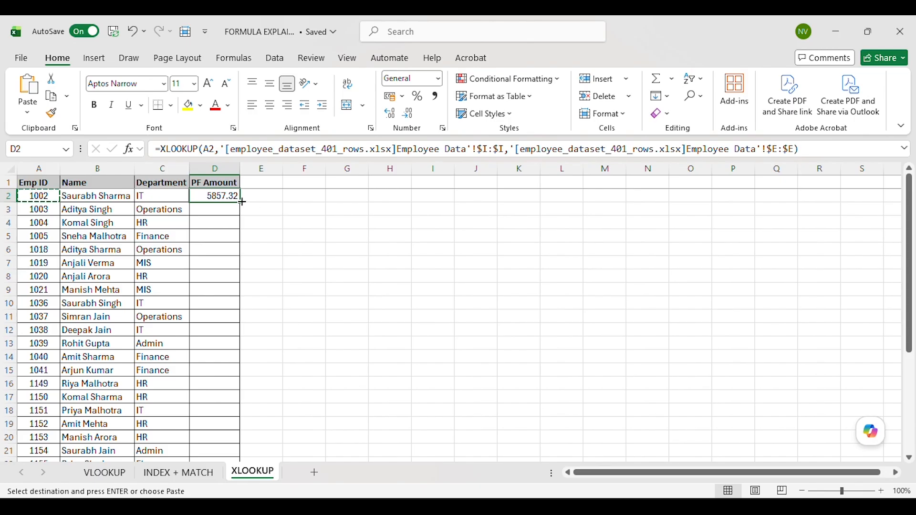
double_click(241, 203)
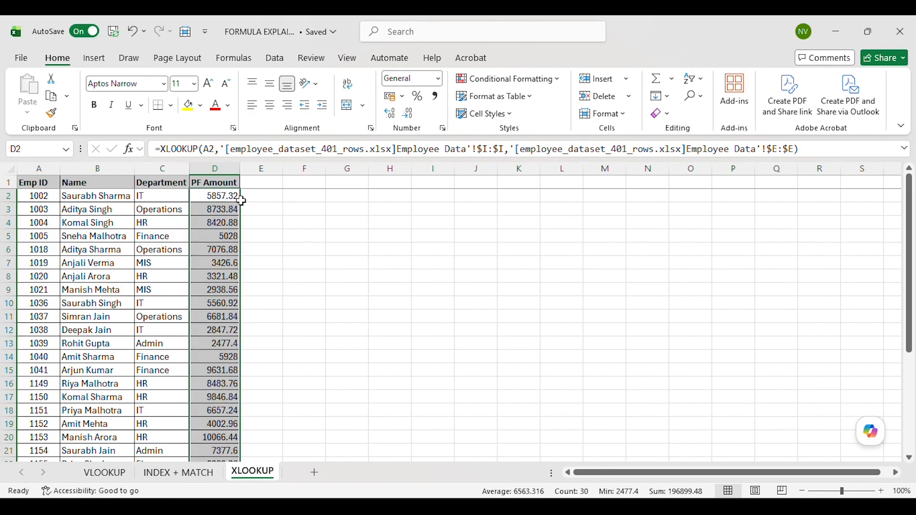
key("ctrl+Down")
key("ctrl+Up")
key("Down")
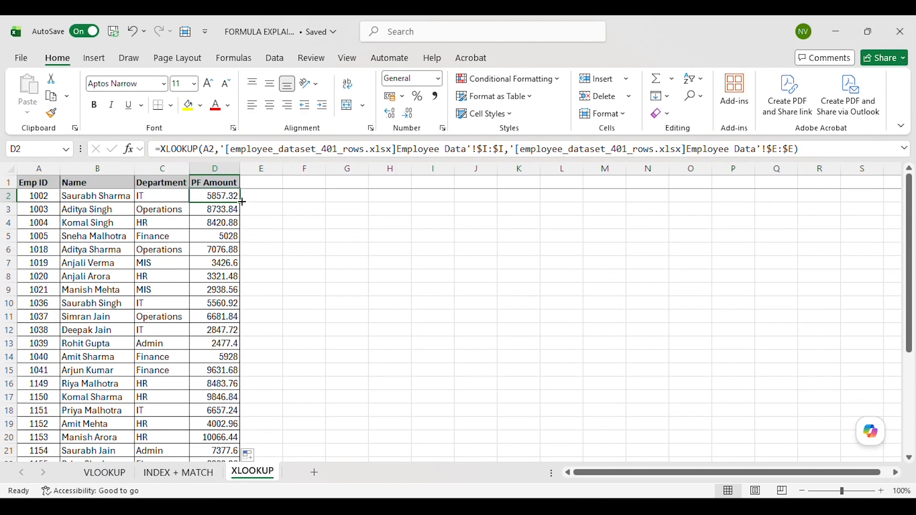
- Compare the INDEX + MATCH and VLOOKUP sheets with the relocated Emp ID column in the dataset workbook
key("Left")
key("Left")
key("Left")
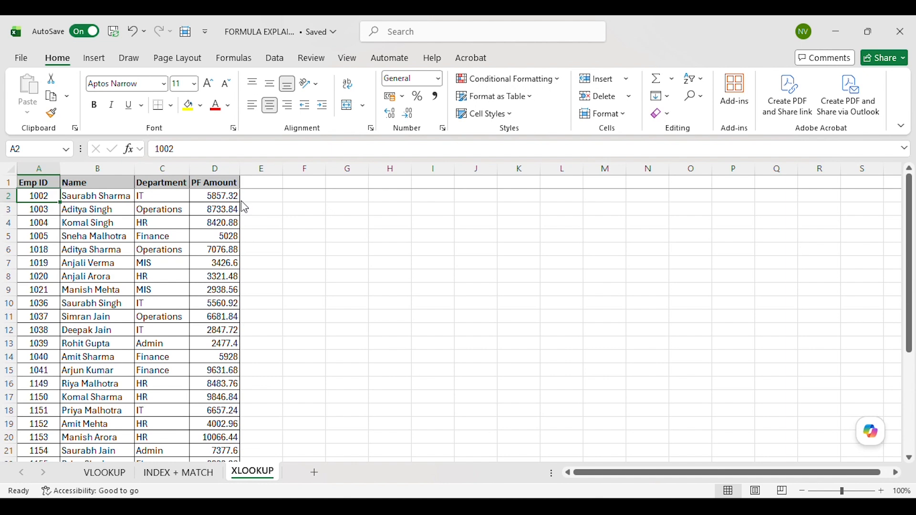
key("alt+Tab")
key("alt+Tab")
left_click(183, 482)
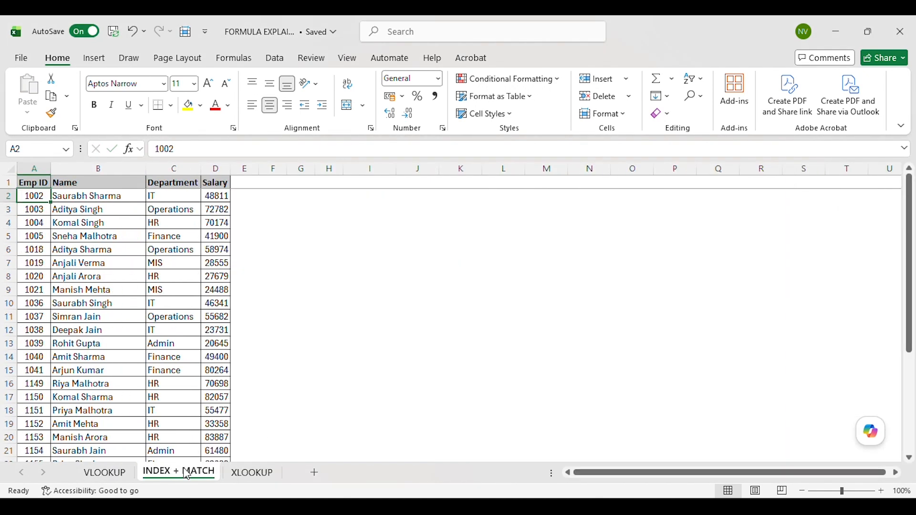
left_click(85, 271)
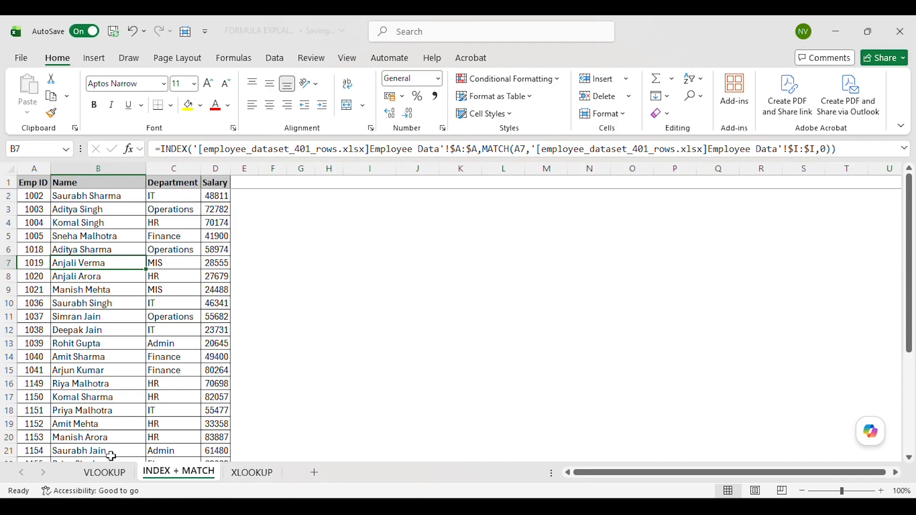
left_click(108, 473)
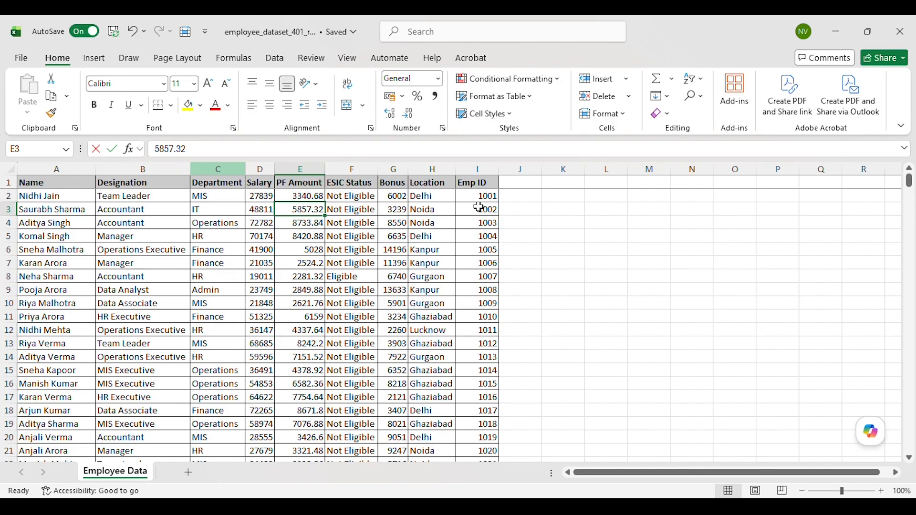
left_click(480, 208)
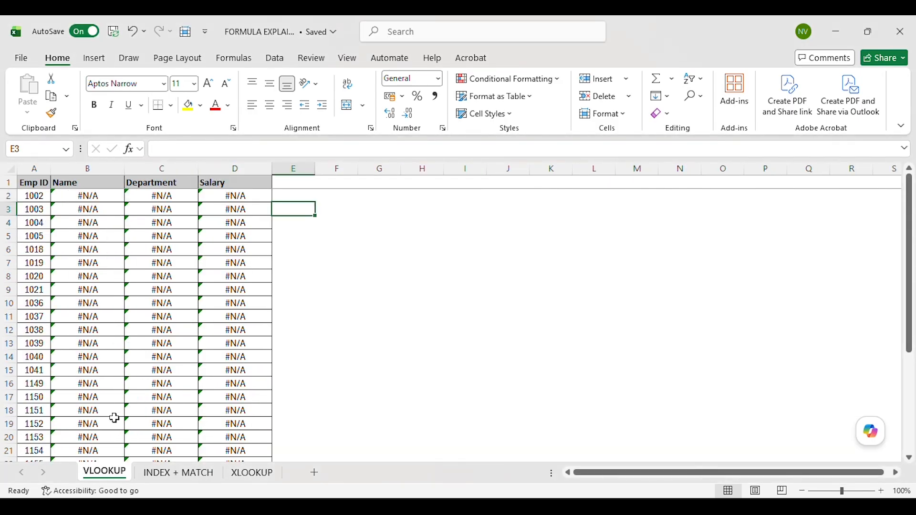
- Examine the Name, Department and Salary formulas on the INDEX + MATCH sheet
key("ctrl+Page_Down")
left_click(89, 210)
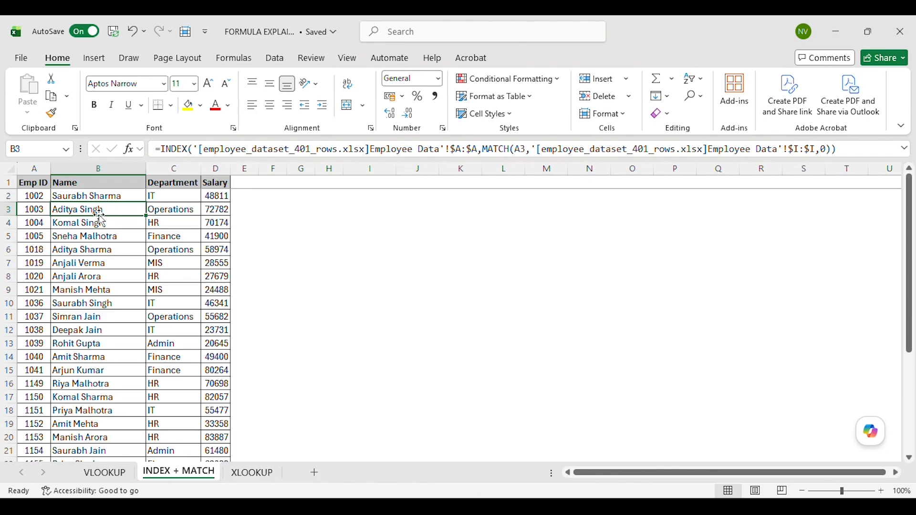
left_click(181, 211)
left_click(216, 217)
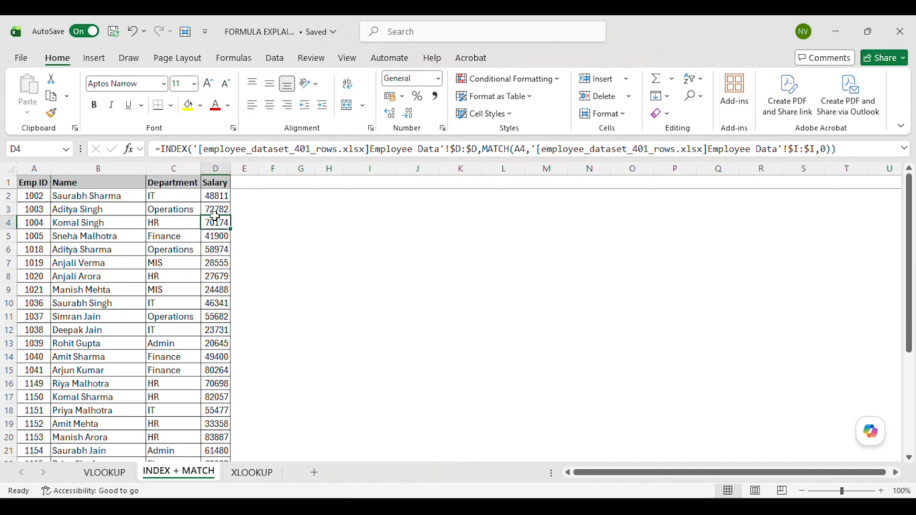
- Examine the Name formula in B2 on the XLOOKUP sheet for its lookup and return columns
left_click(253, 474)
left_click(140, 252)
key("ctrl+Up")
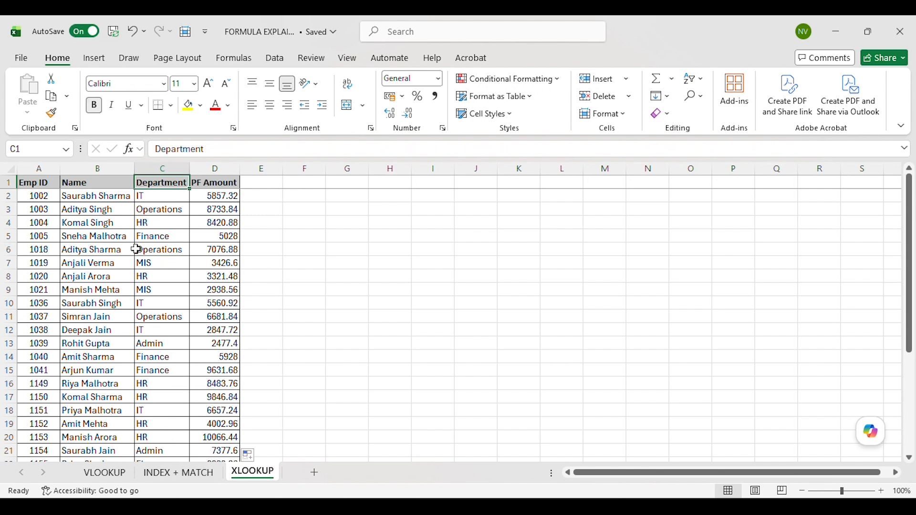
key("ctrl+Left")
key("Down")
key("Right")
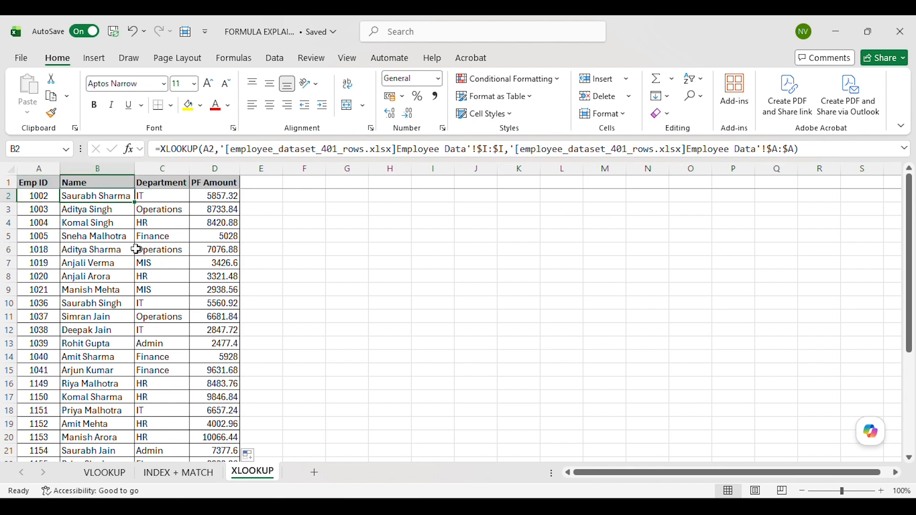